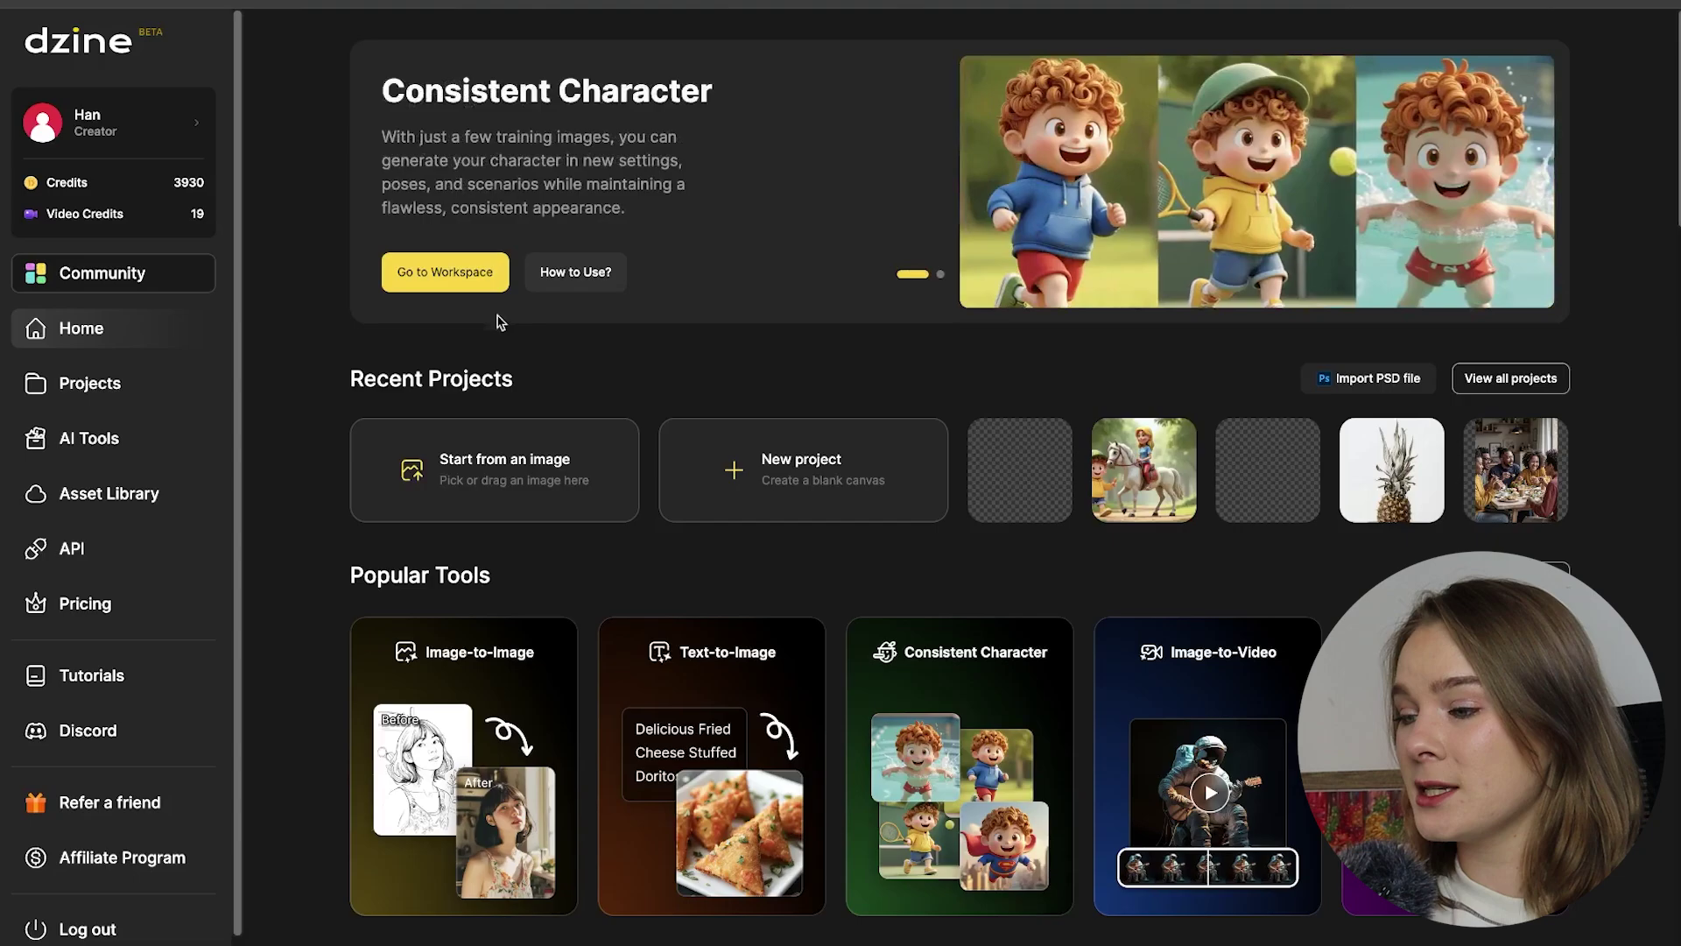
- Enter the consistent-character workspace, return to the Character options, and begin Build Your Character
{"action": "left_click", "coordinate": [481, 280]}
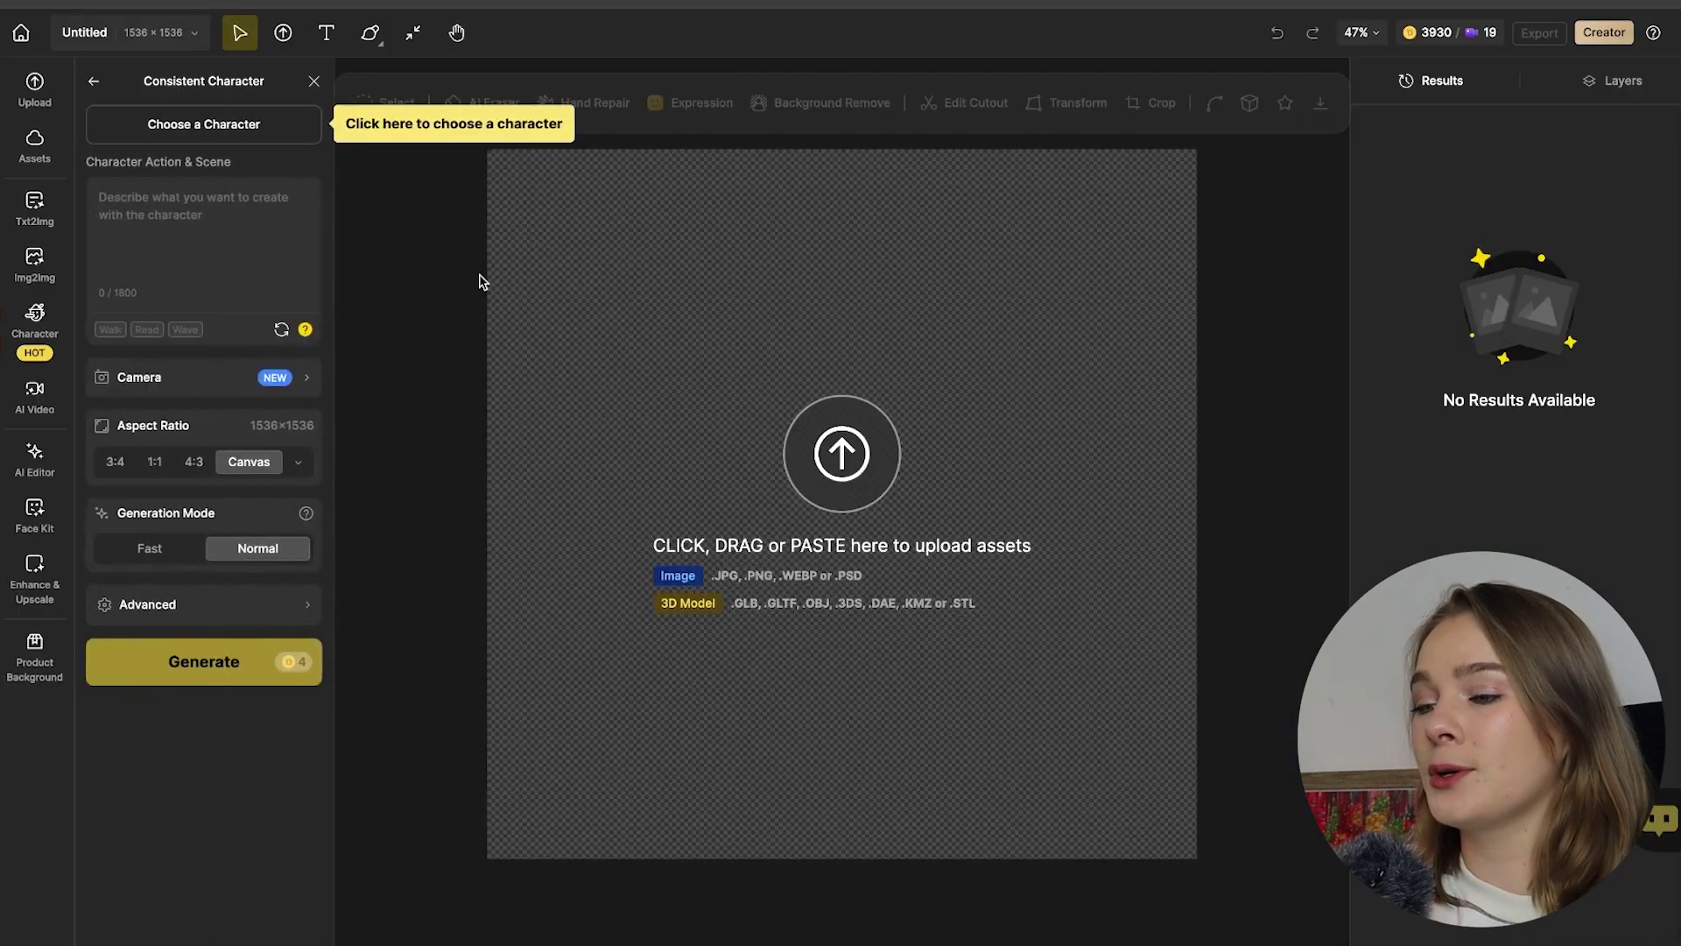
{"action": "left_click", "coordinate": [95, 82]}
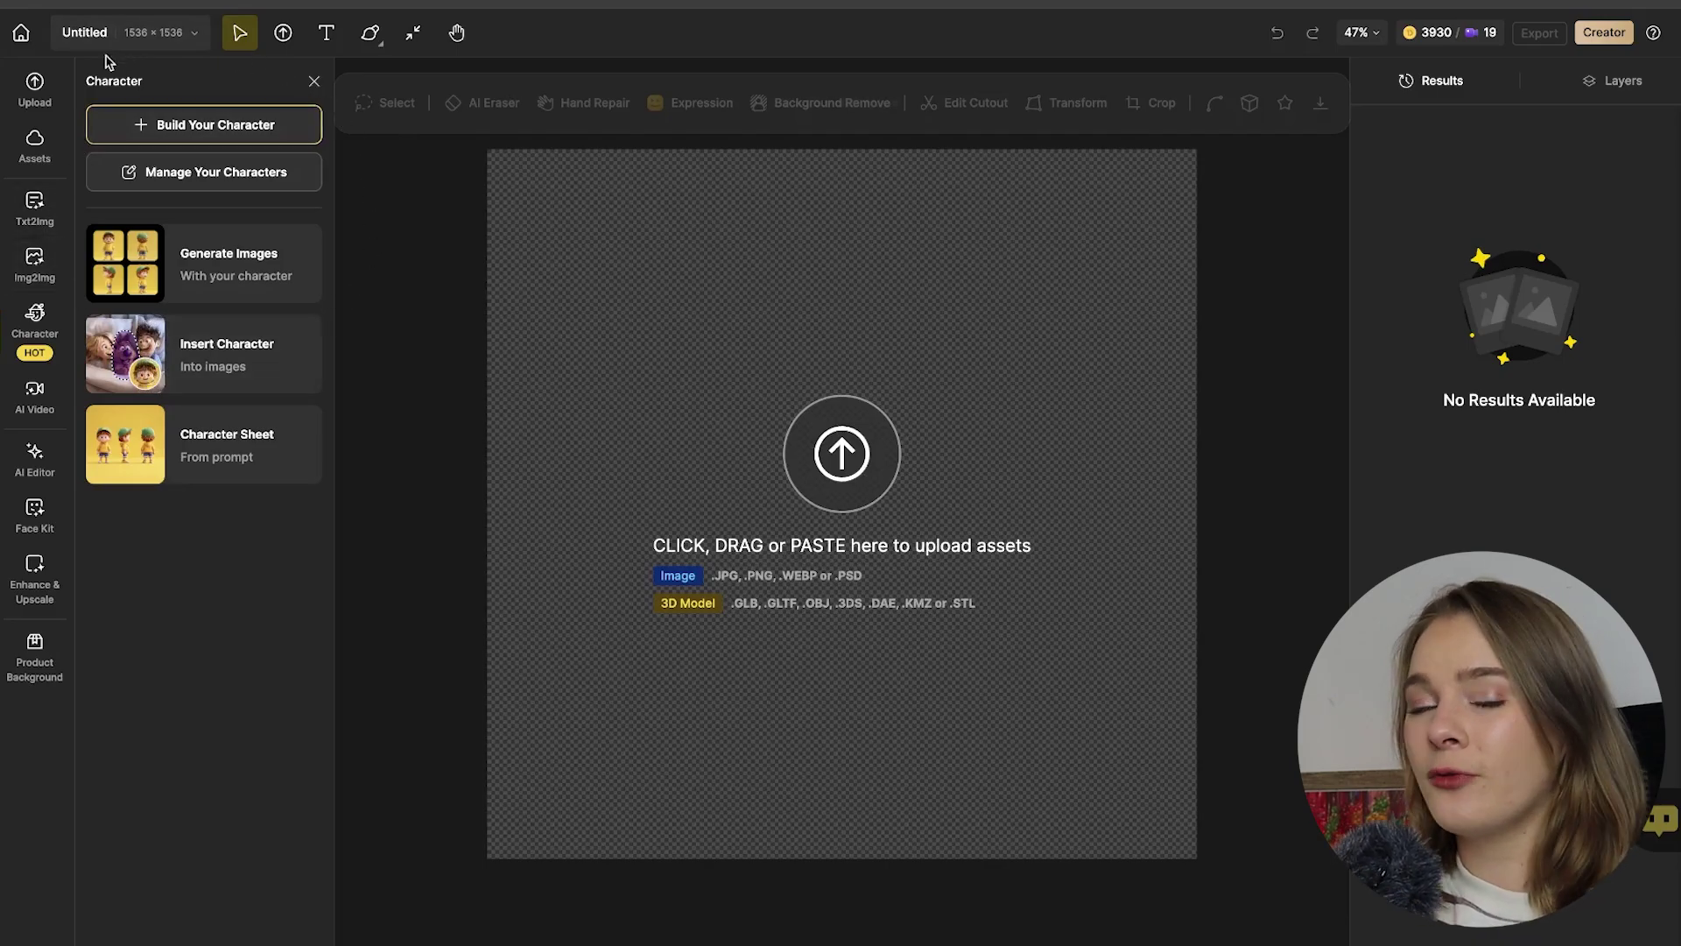
{"action": "left_click", "coordinate": [189, 123]}
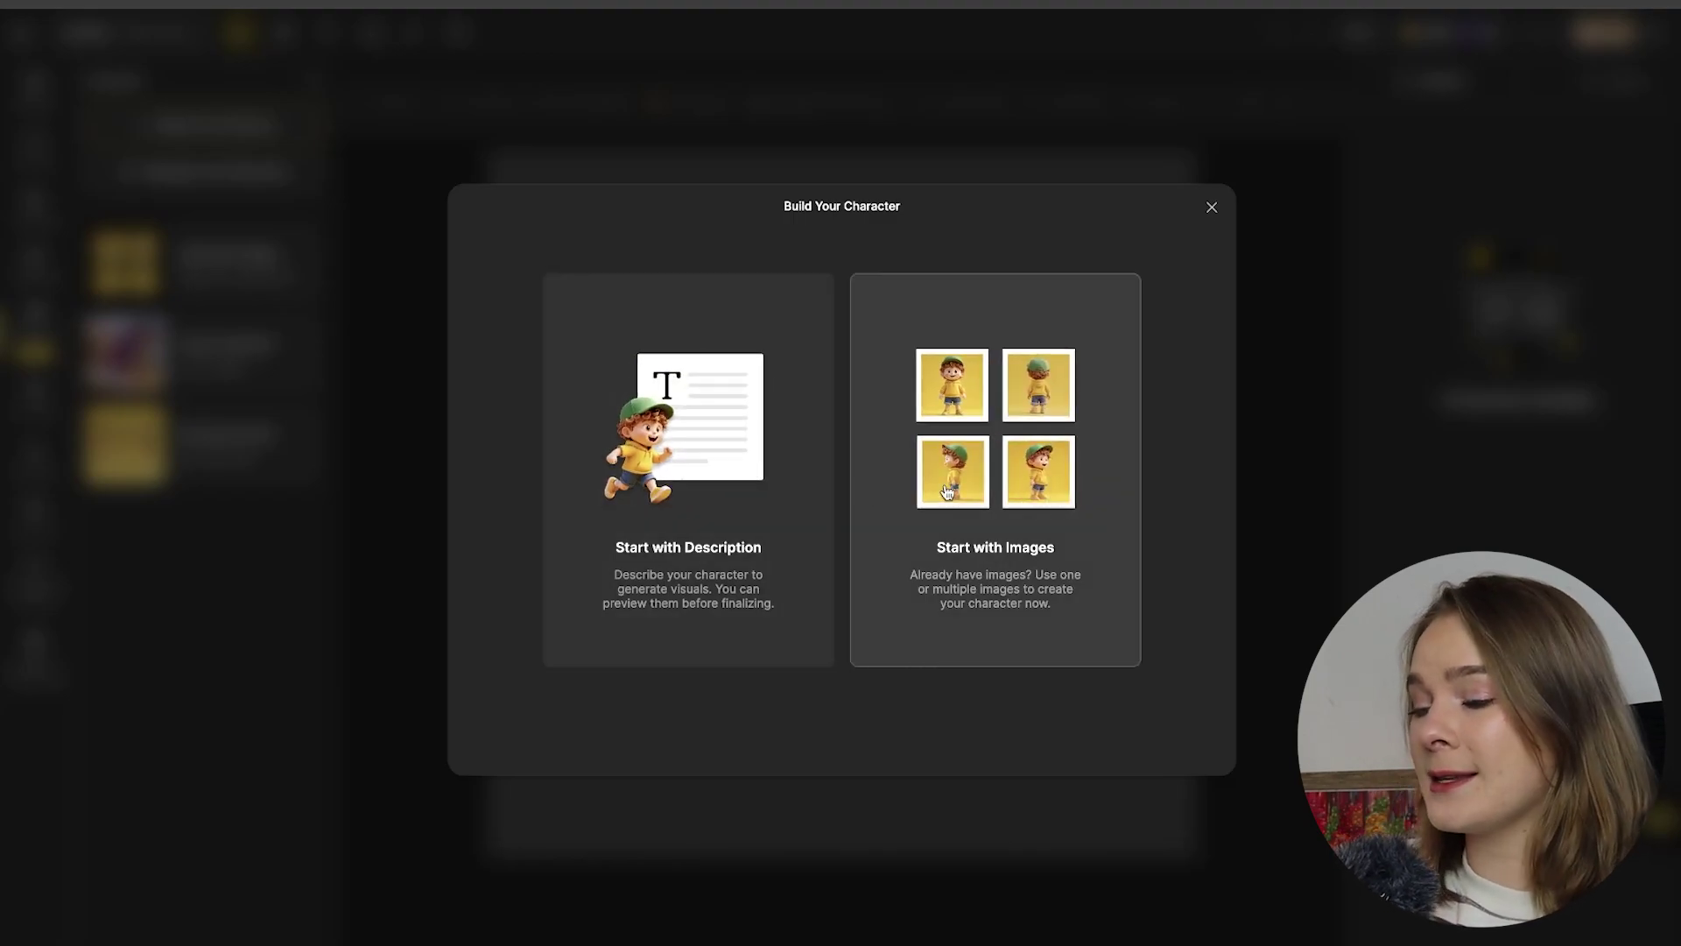
- Start from a description, name the character Hannah, and paste her blonde, green-eyed, black-hoodie description
{"action": "left_click", "coordinate": [711, 397]}
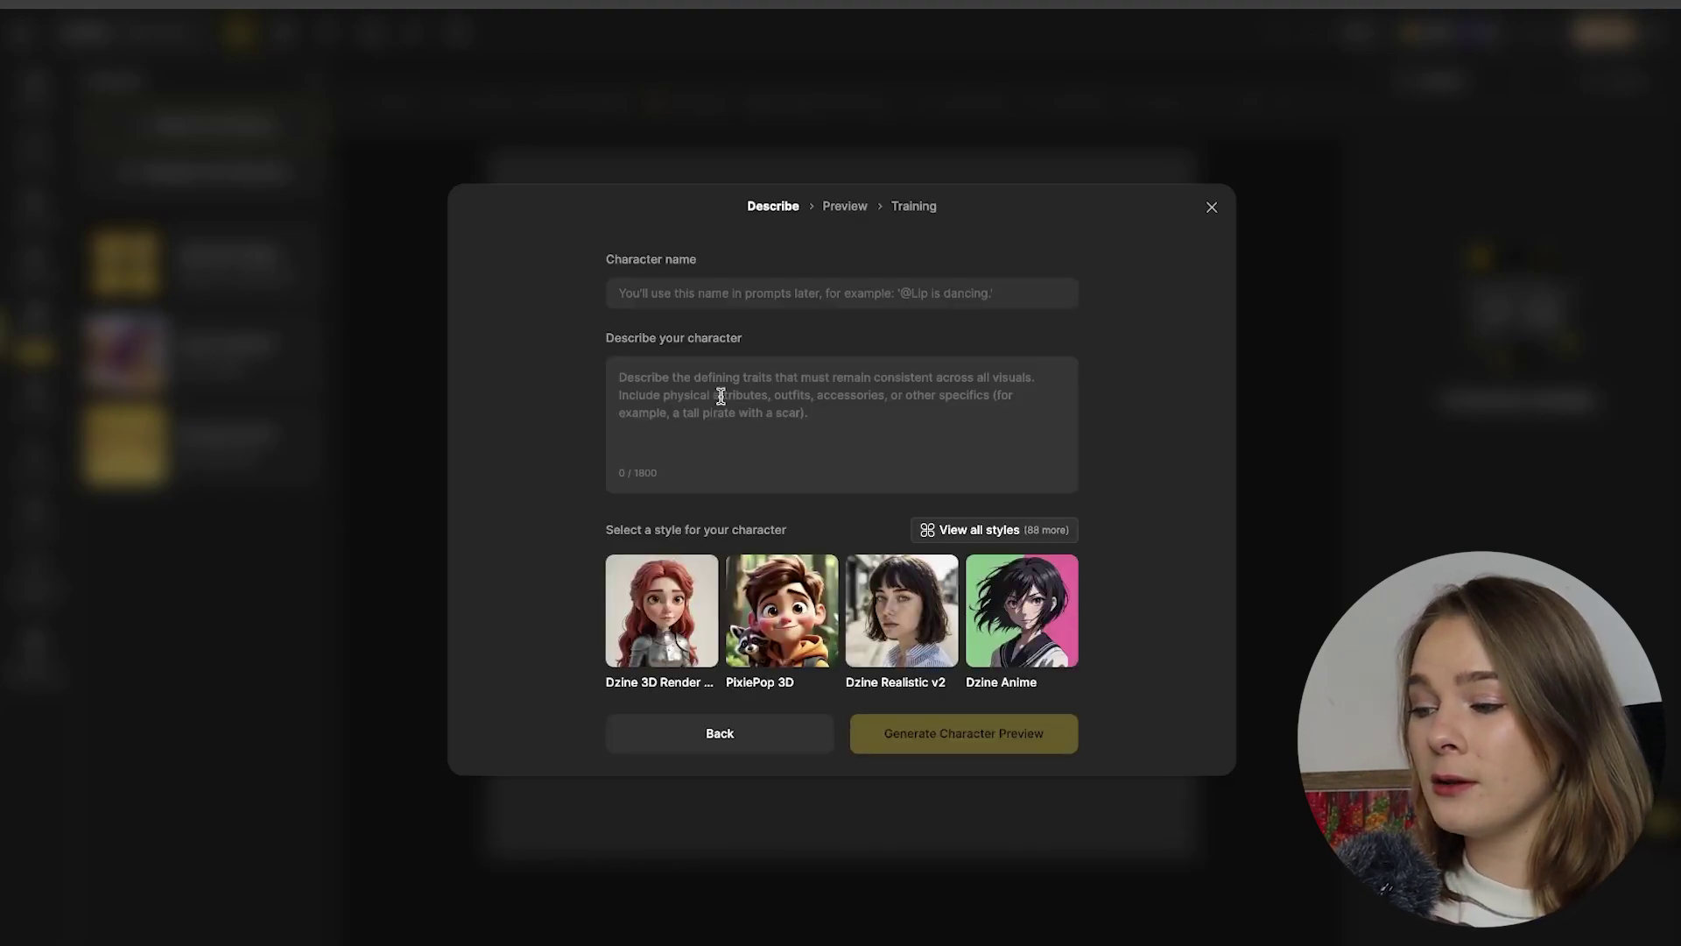
{"action": "left_click", "coordinate": [719, 297]}
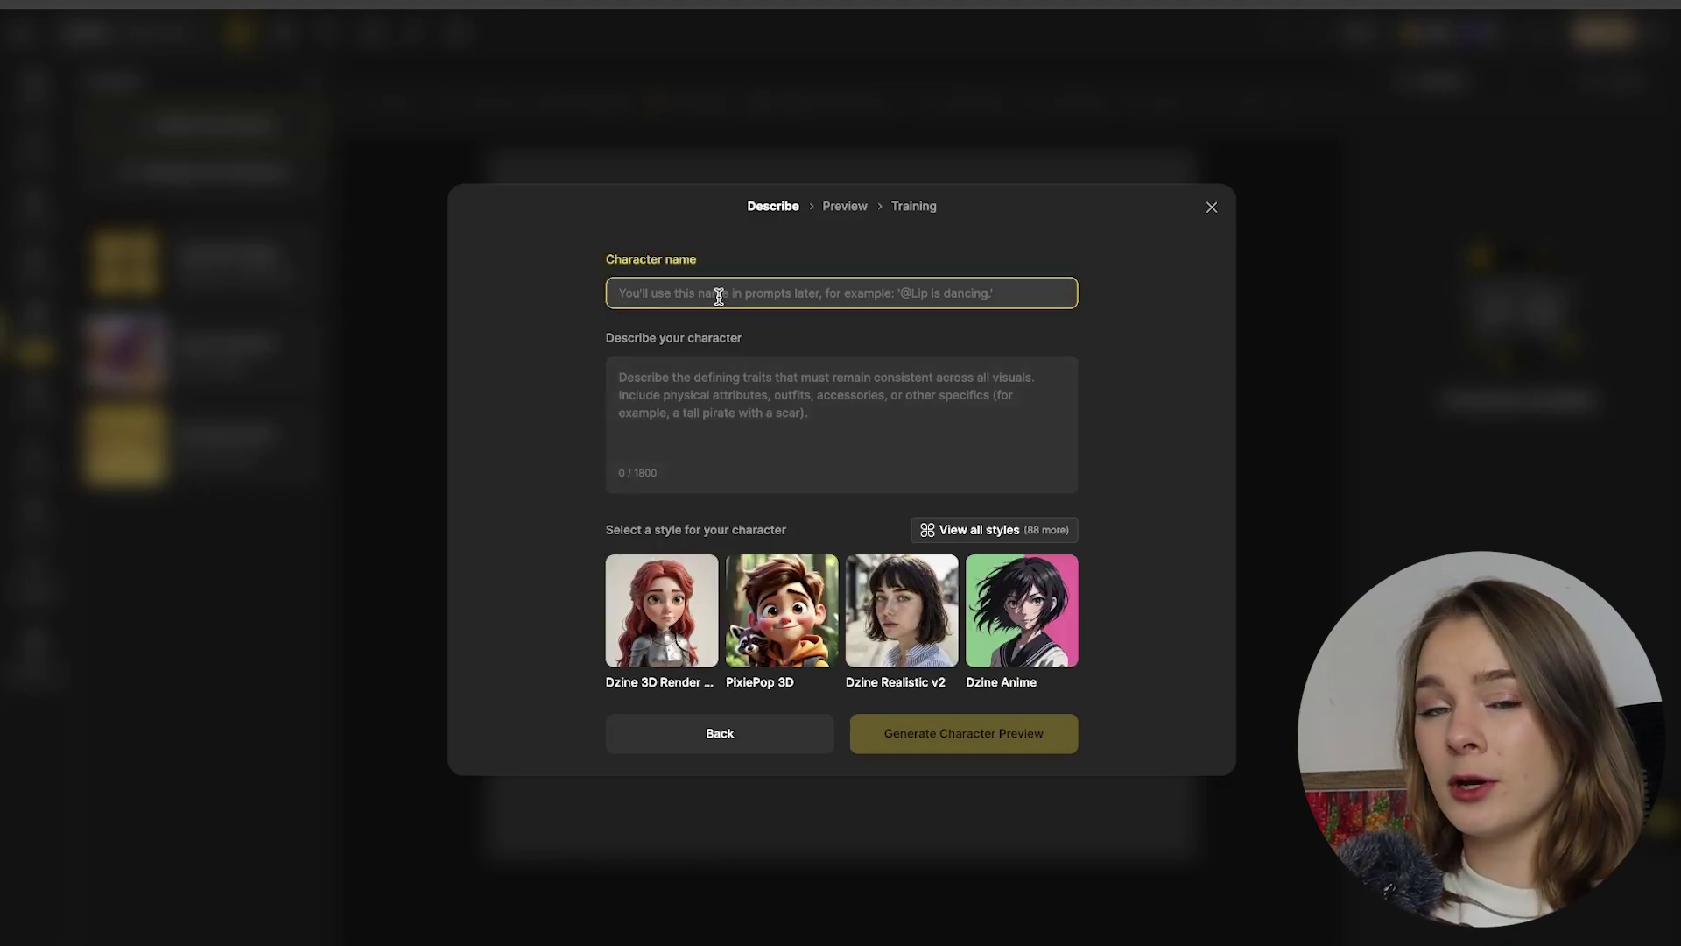
{"action": "type", "text": "Hannah"}
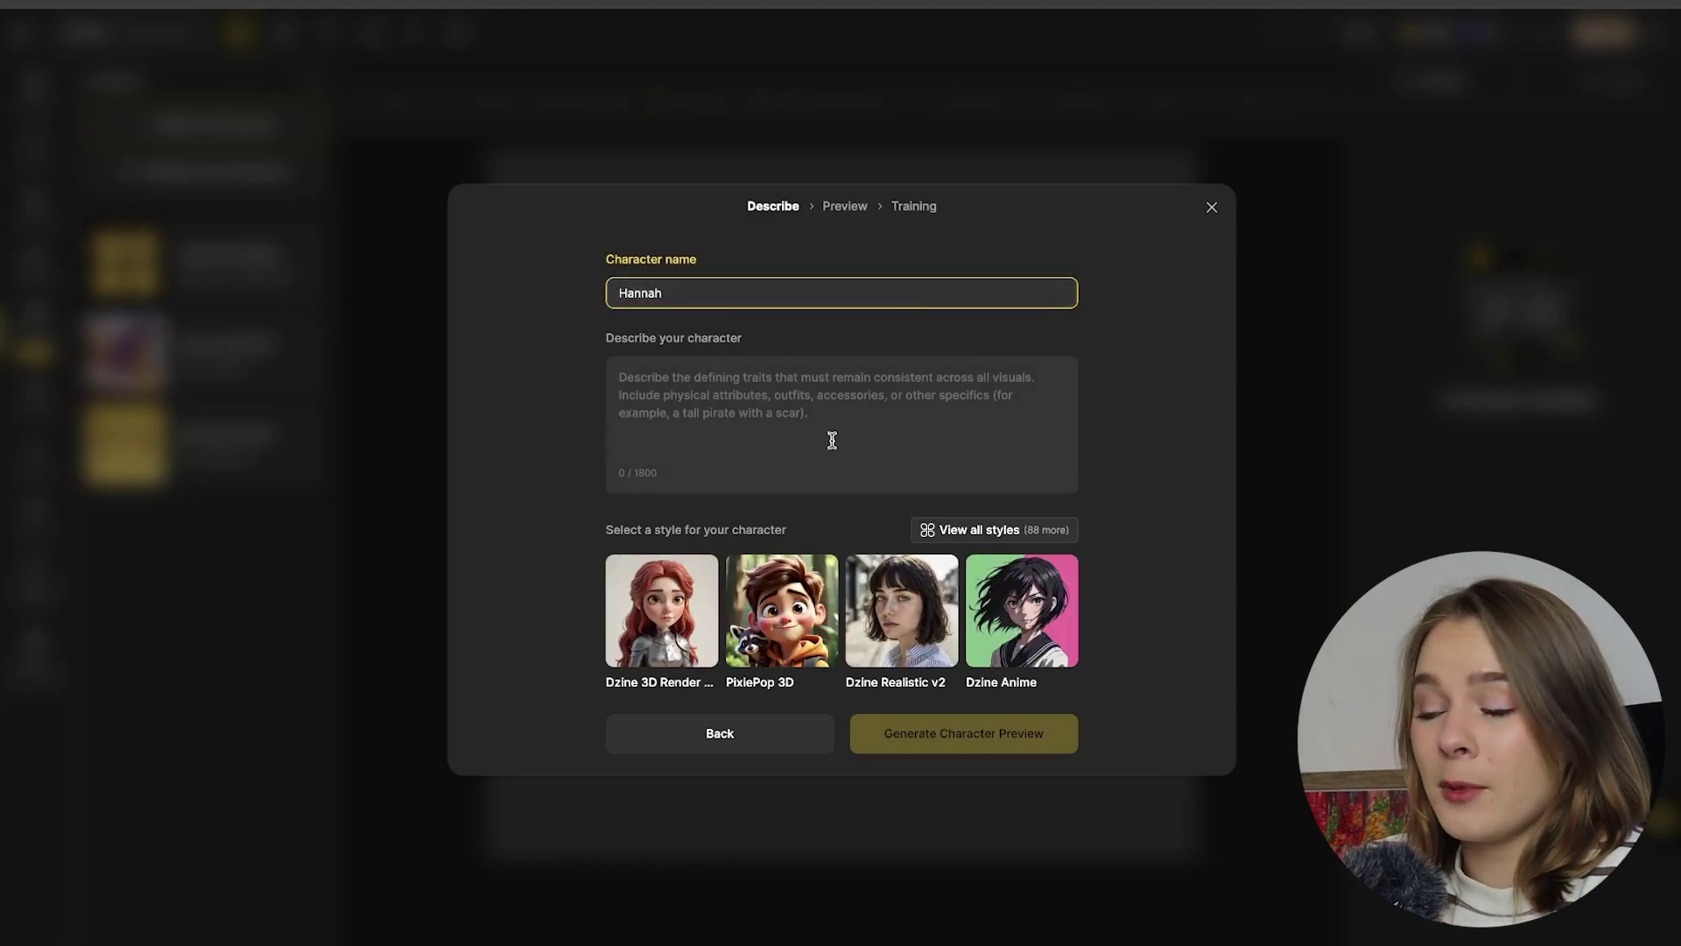
{"action": "left_click", "coordinate": [833, 411]}
{"action": "type", "text": "Female, medium length blonde hair, green eyes, black hoodie, small gold hoop earrings, blue denim jeans, white sneakers, healthy and happy."}
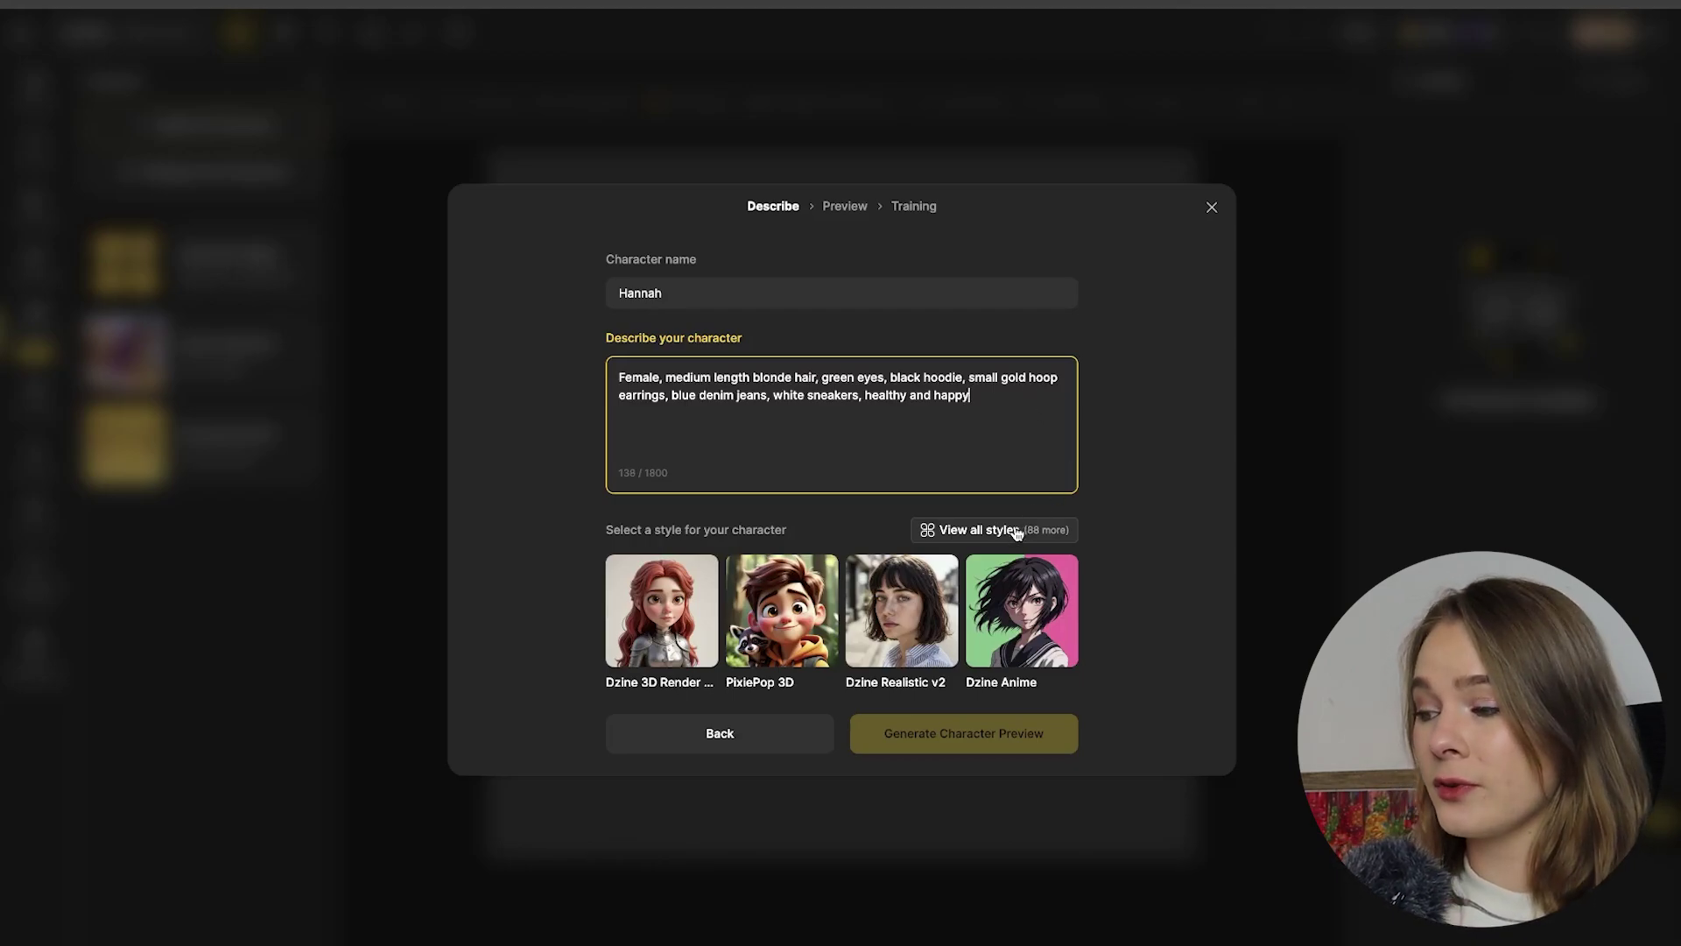
- Browse the full style list and choose the Dzine 3D Render style
{"action": "left_click", "coordinate": [970, 529]}
{"action": "scroll", "coordinate": [1016, 532], "scroll_direction": "down", "scroll_amount": 2}
{"action": "scroll", "coordinate": [1015, 532], "scroll_direction": "down", "scroll_amount": 20}
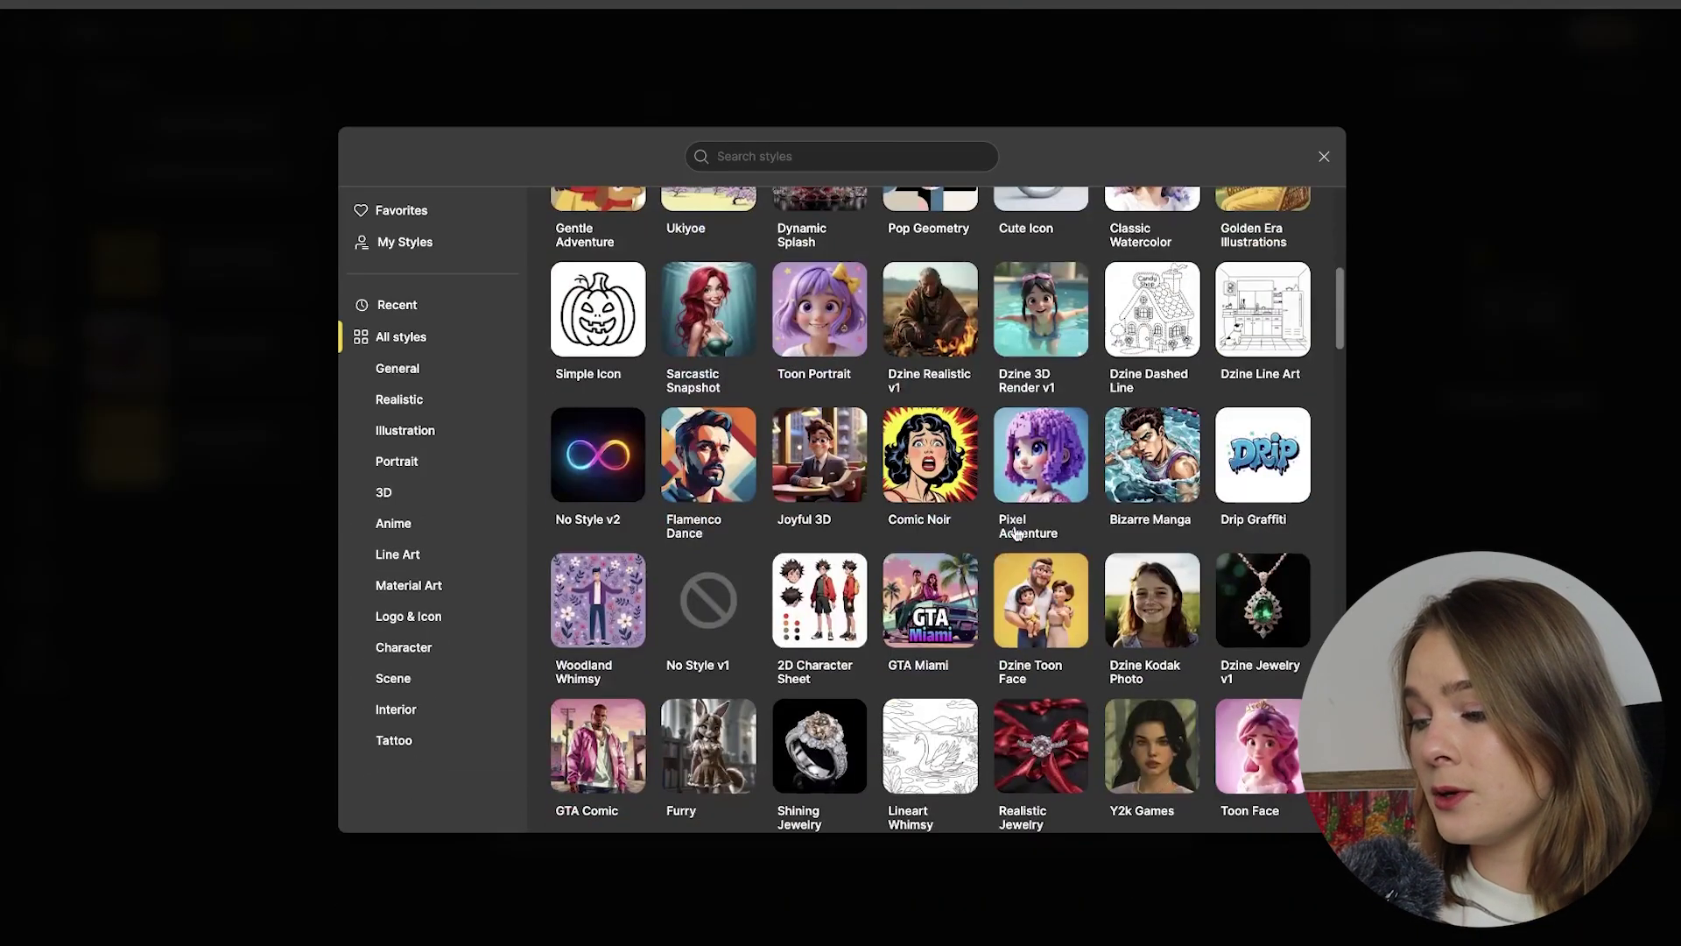
{"action": "scroll", "coordinate": [1016, 532], "scroll_direction": "up", "scroll_amount": 10}
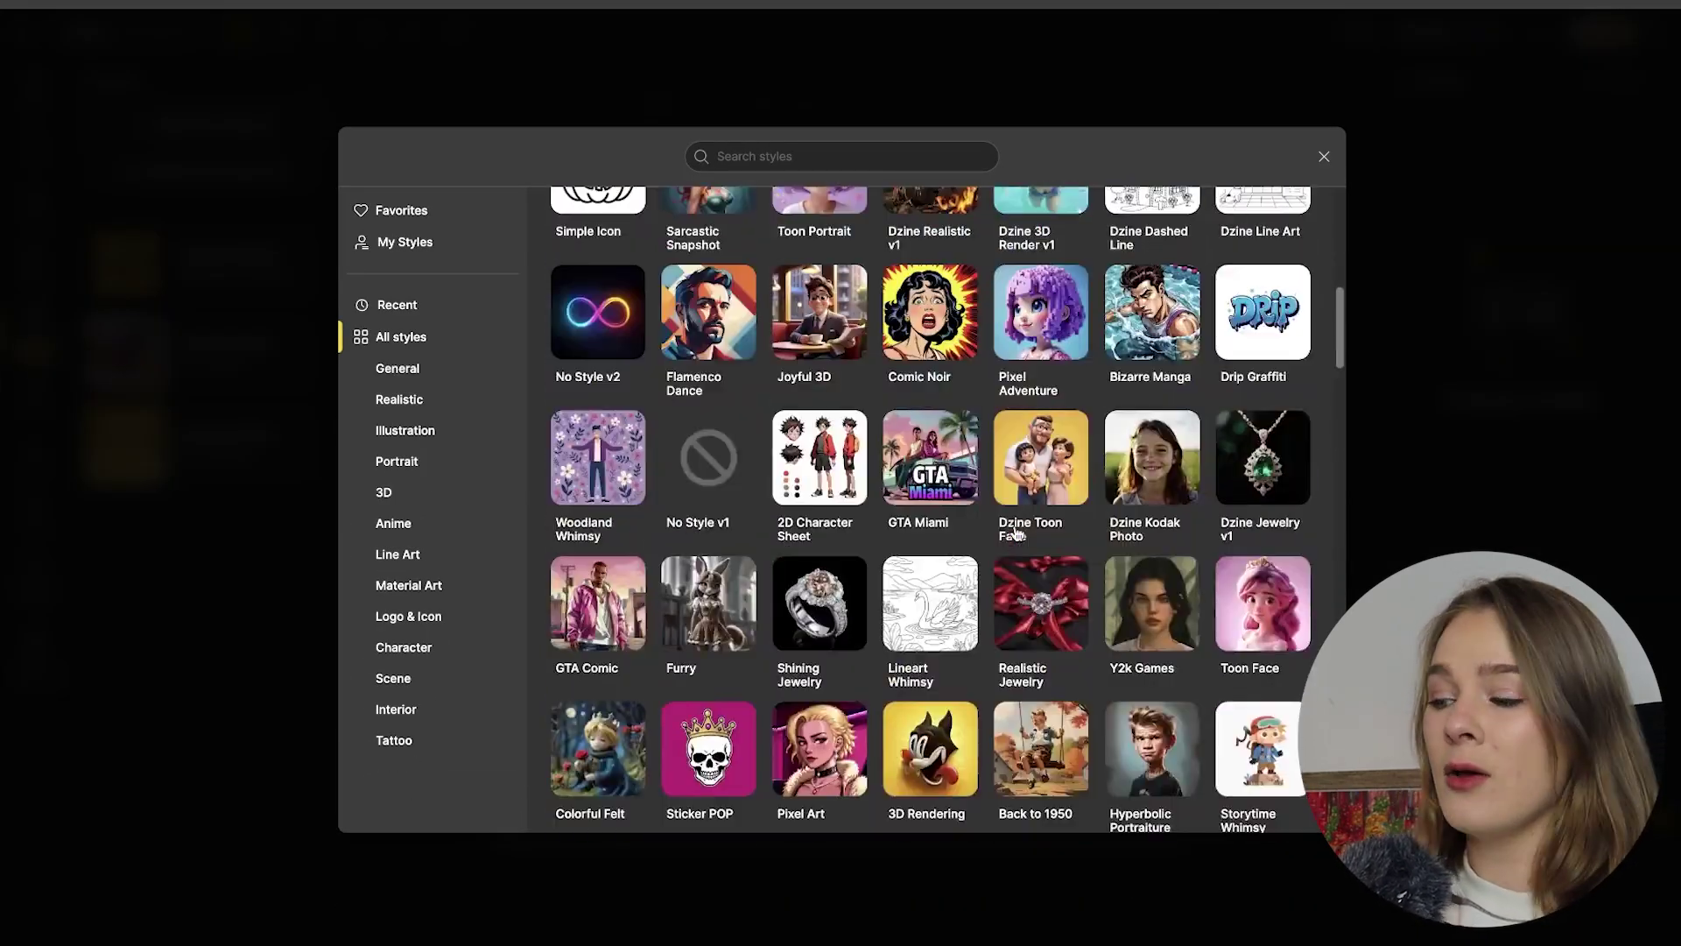
{"action": "left_click", "coordinate": [1326, 158]}
{"action": "left_click", "coordinate": [667, 613]}
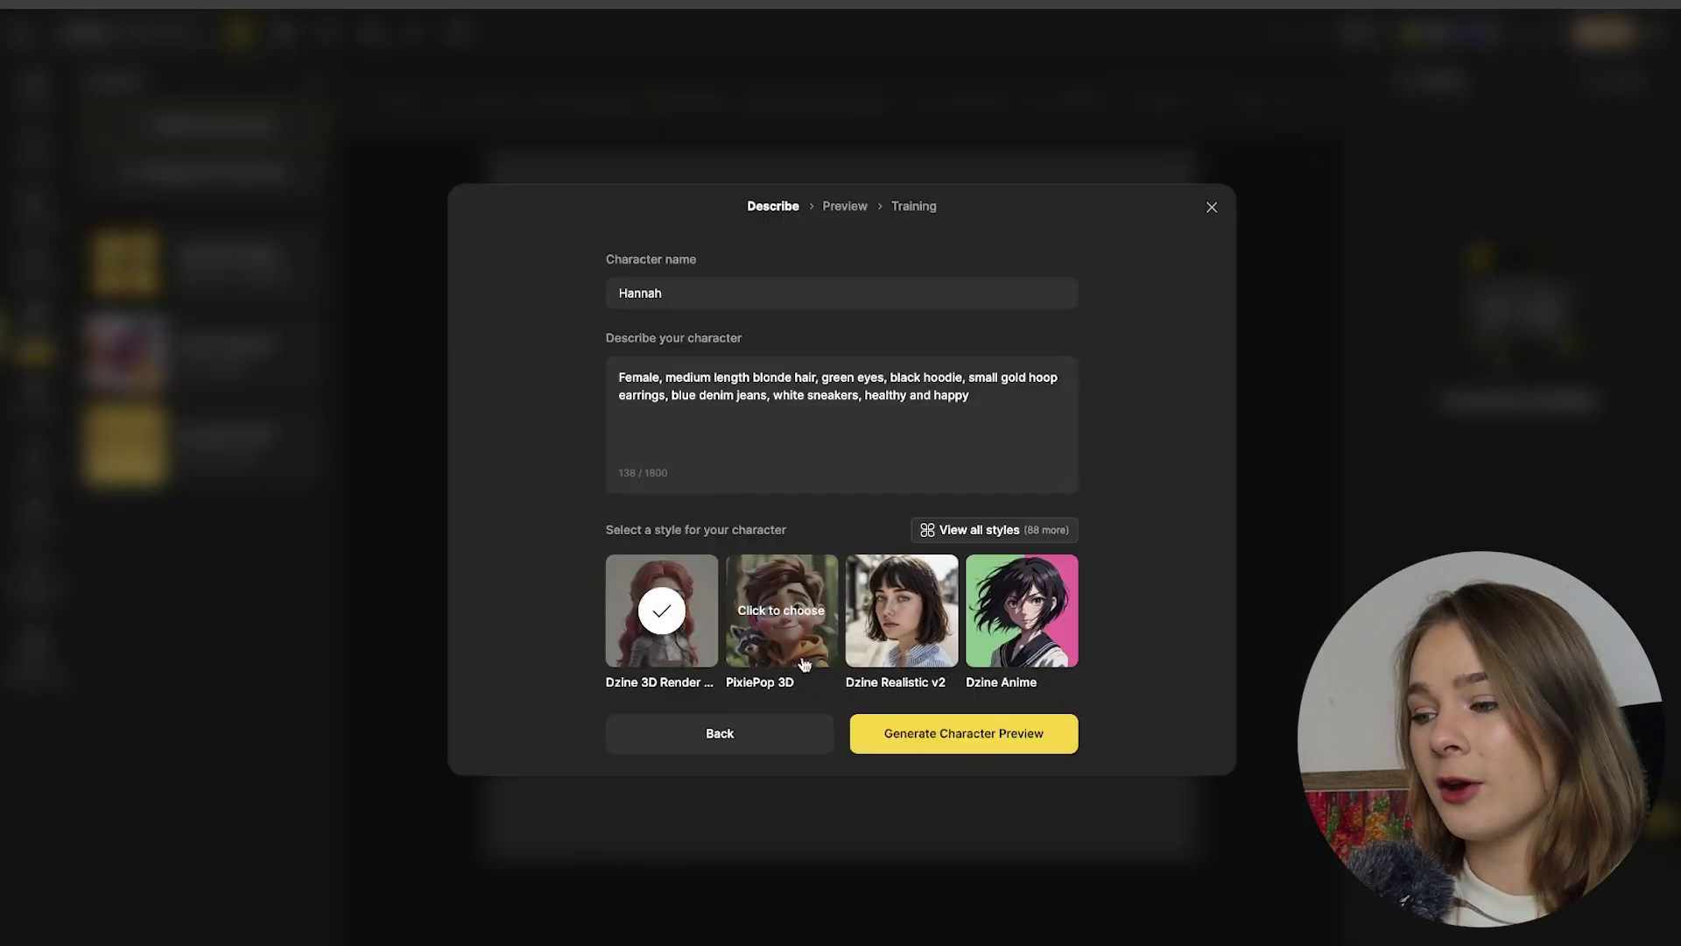
- Generate character previews, compare both, and train Hannah on the first three-view sheet
{"action": "left_click", "coordinate": [987, 738]}
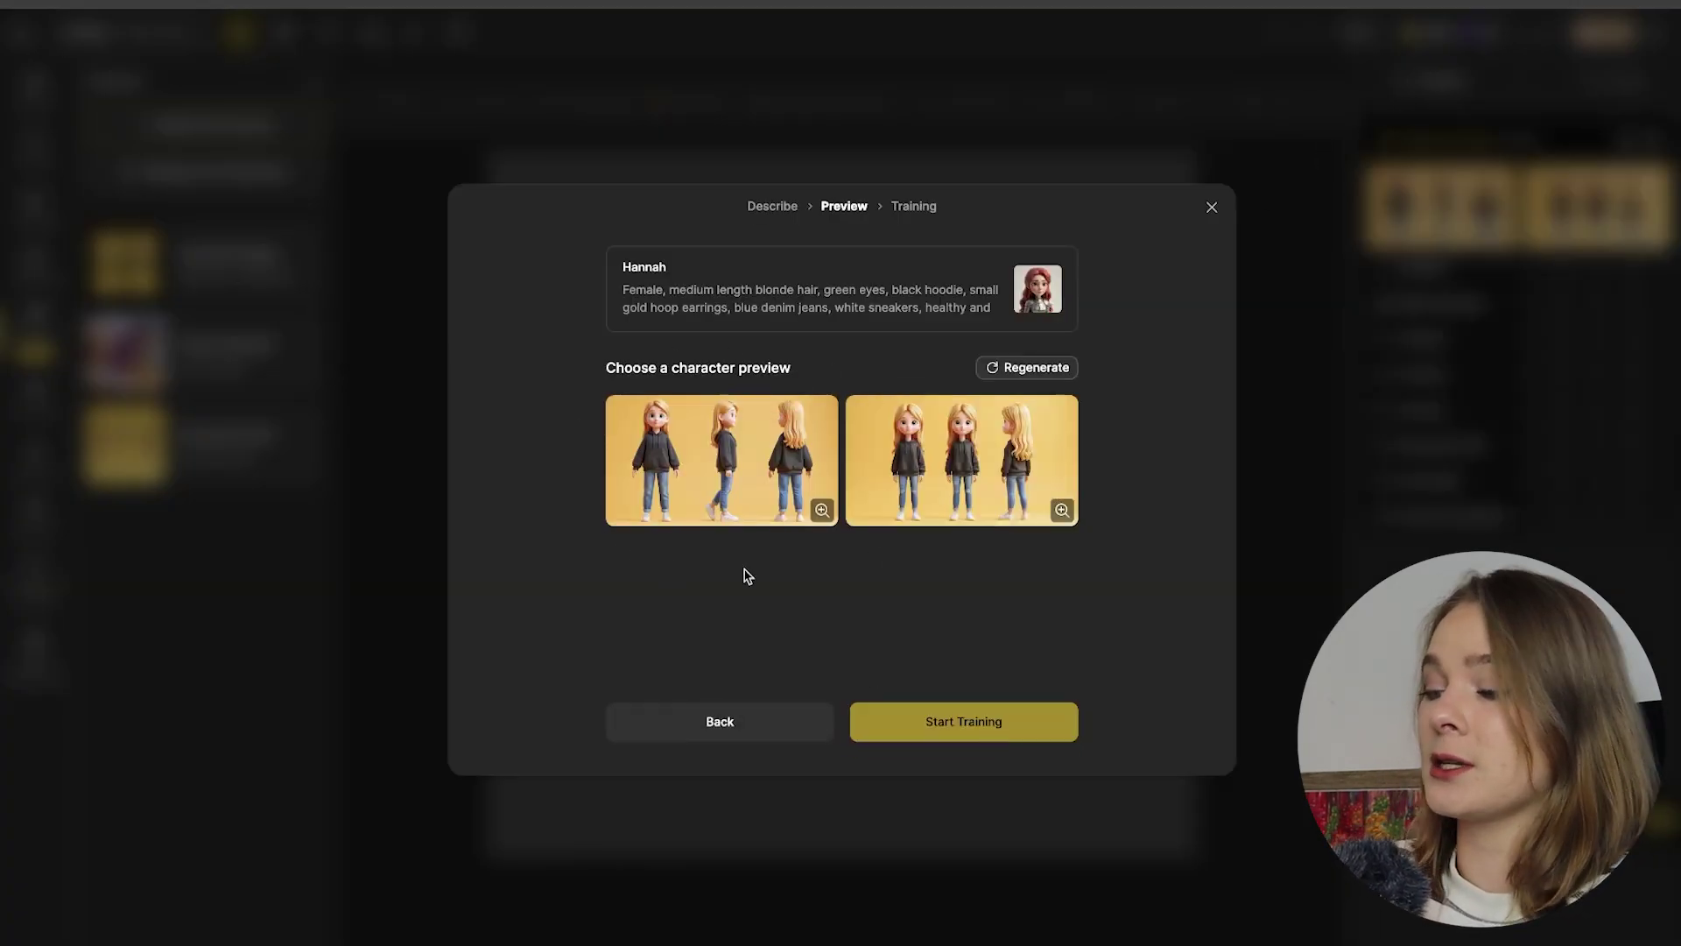
{"action": "left_click", "coordinate": [822, 510]}
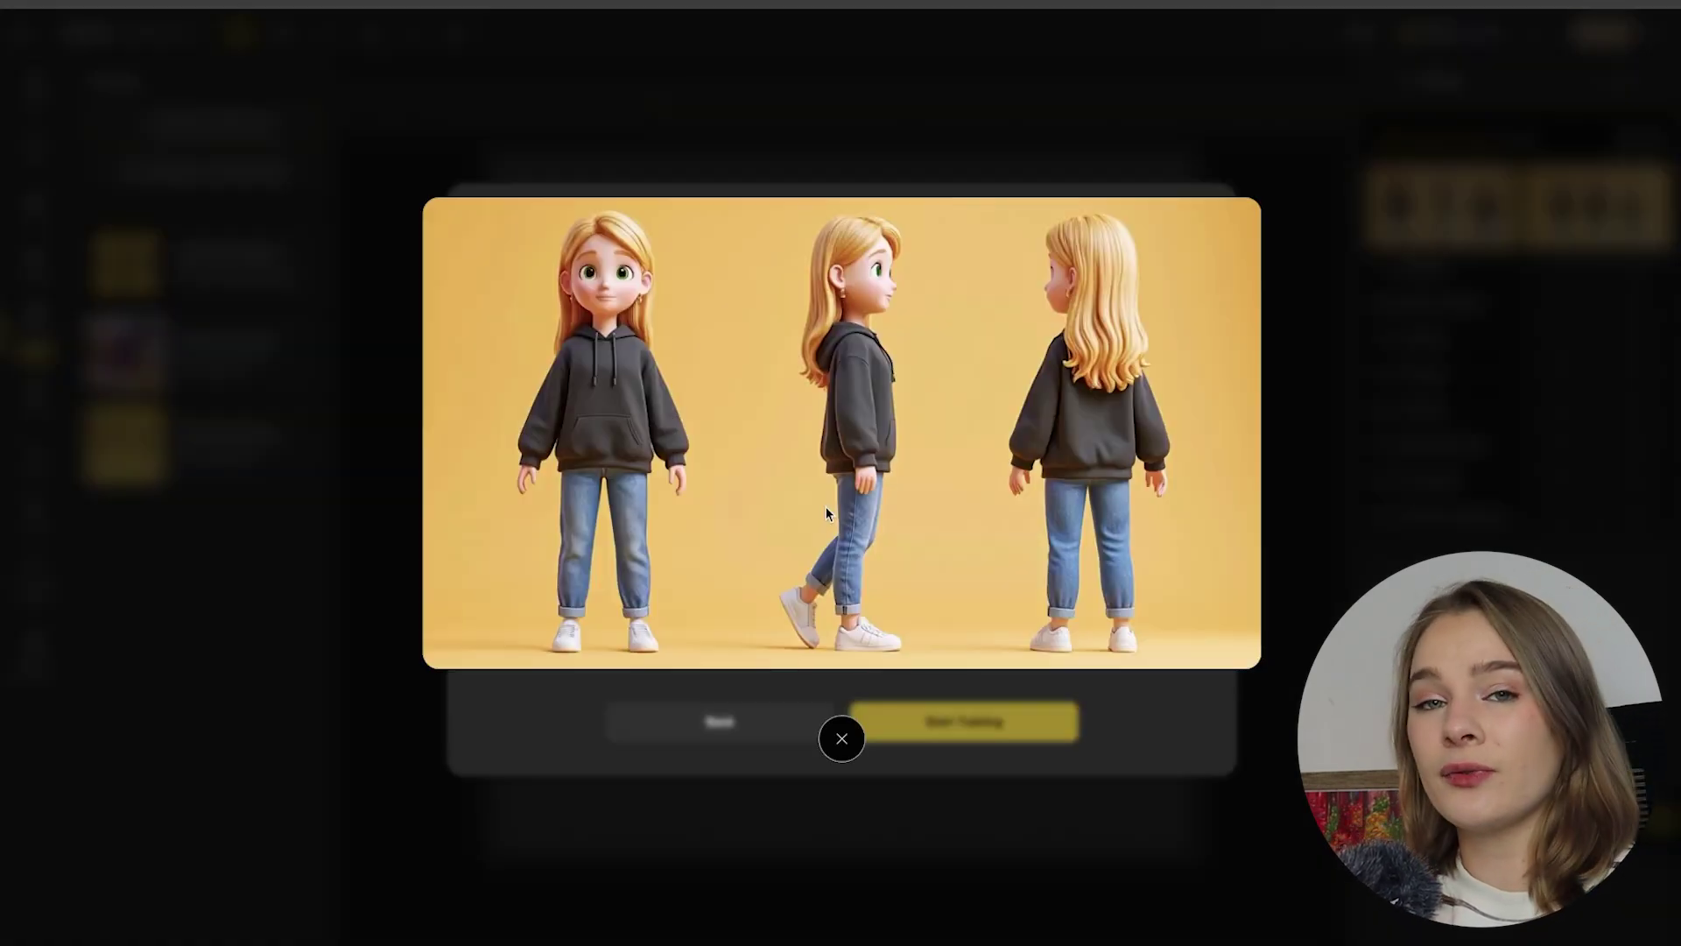
{"action": "left_click", "coordinate": [841, 738]}
{"action": "left_click", "coordinate": [1058, 505]}
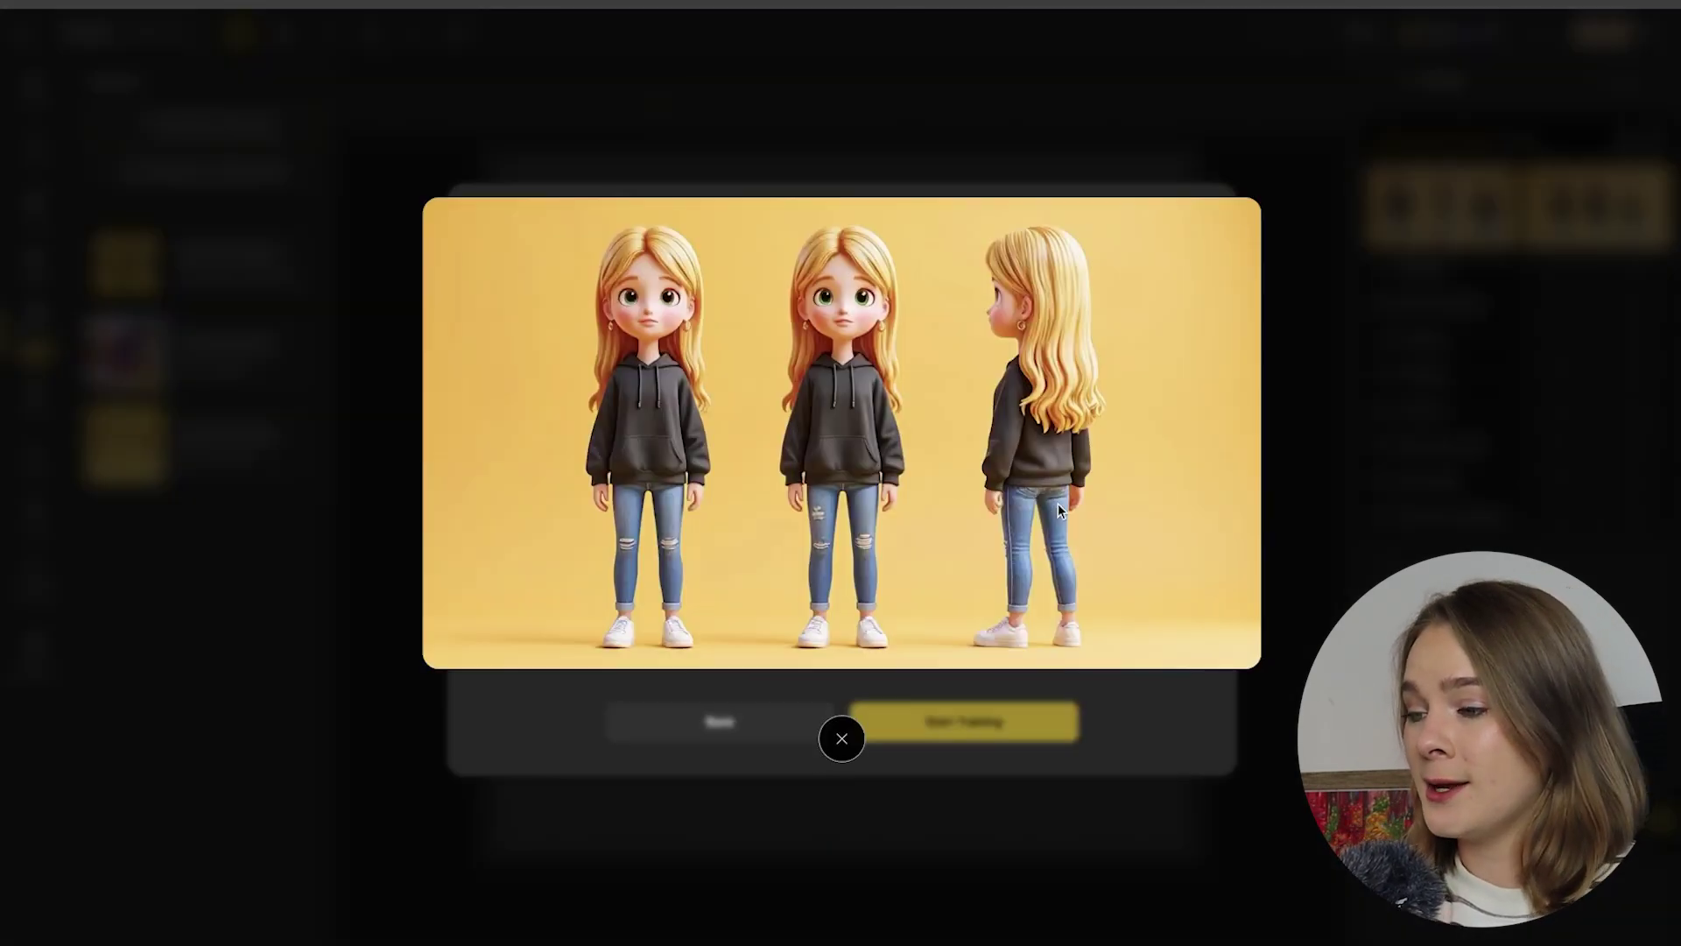
{"action": "left_click", "coordinate": [841, 739]}
{"action": "left_click", "coordinate": [710, 460]}
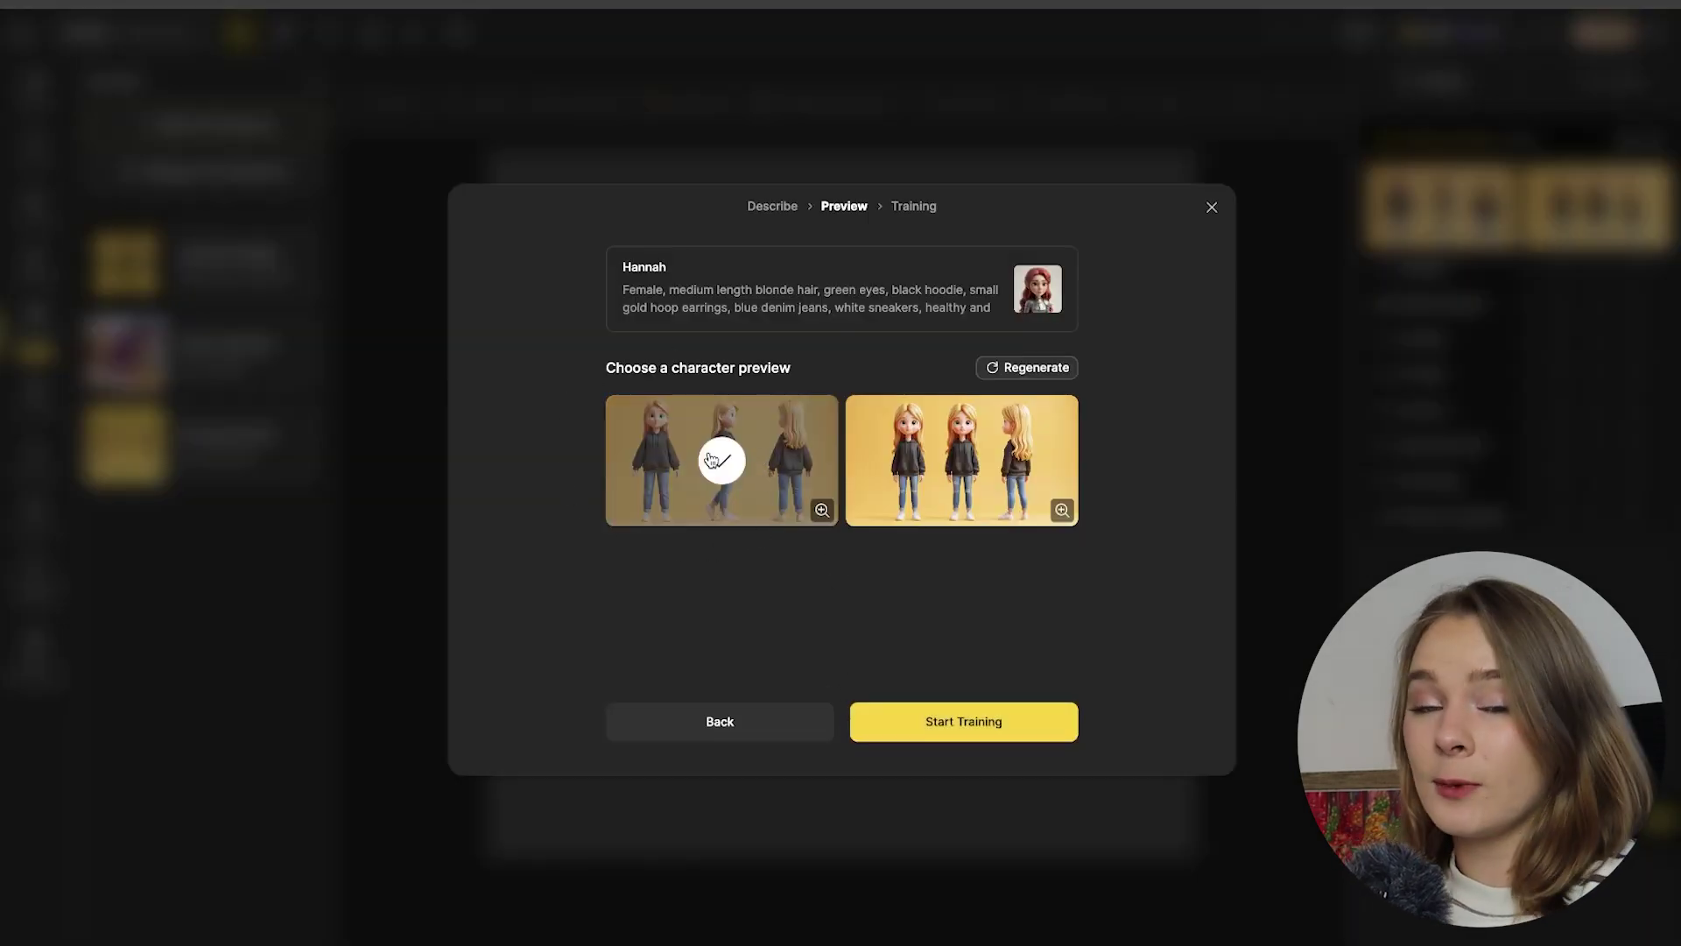
{"action": "left_click", "coordinate": [953, 723]}
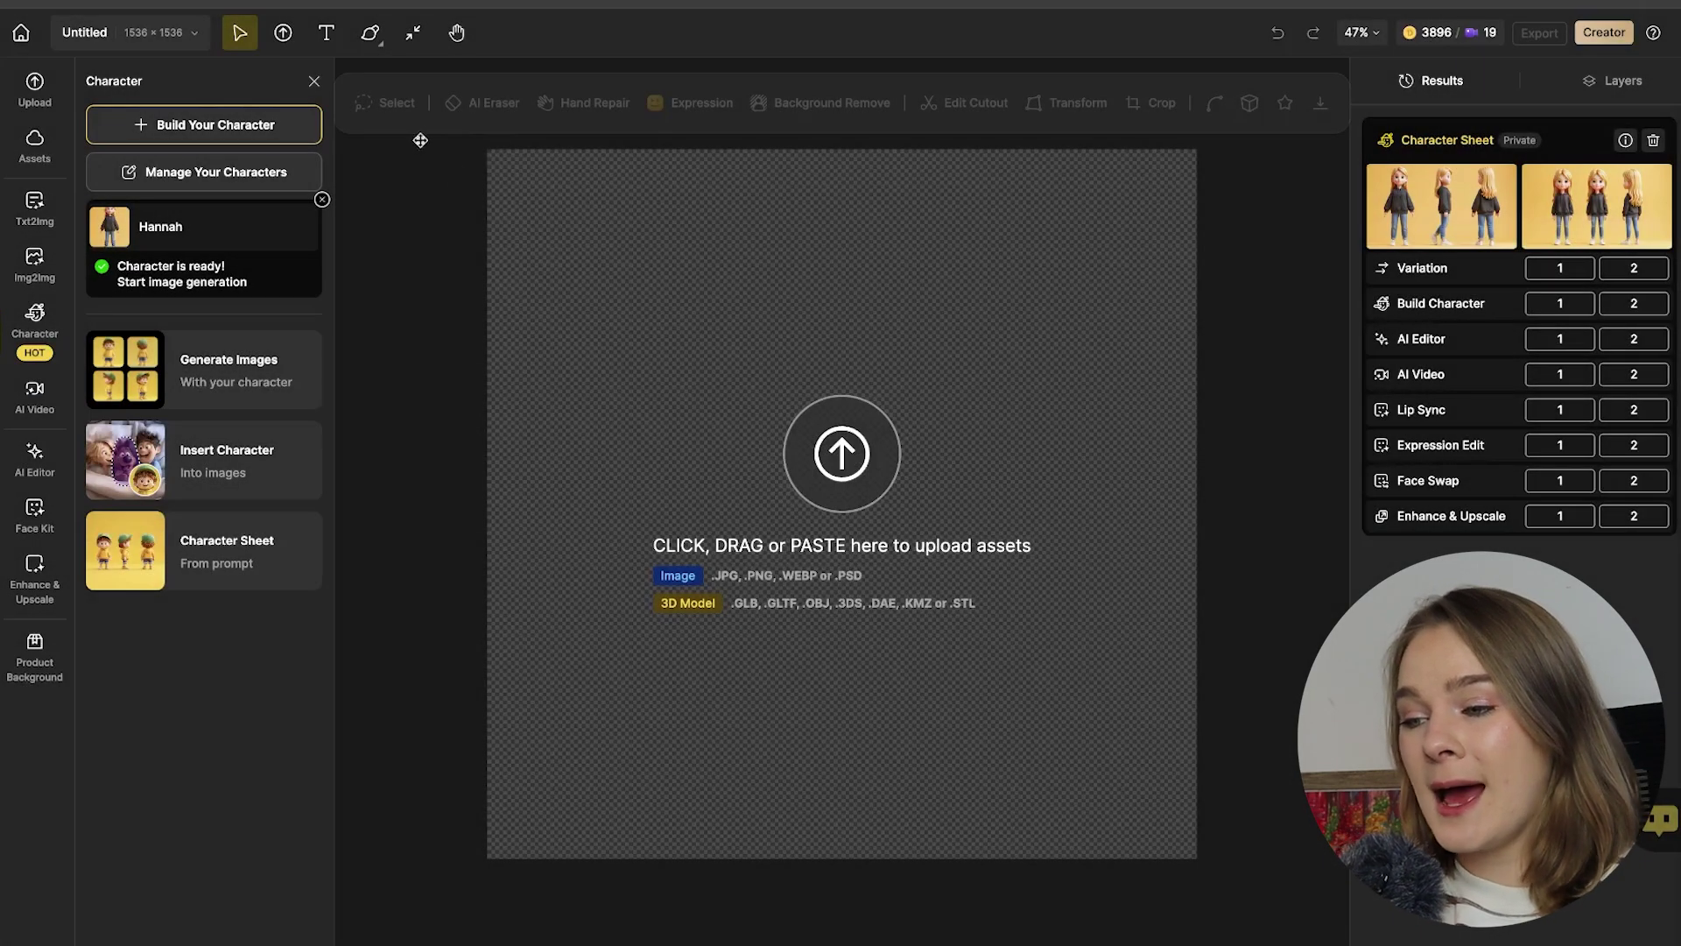
- Generate a 1:1 Fast image of Hannah on a blue beach towel admiring the sunset
{"action": "left_click", "coordinate": [170, 247]}
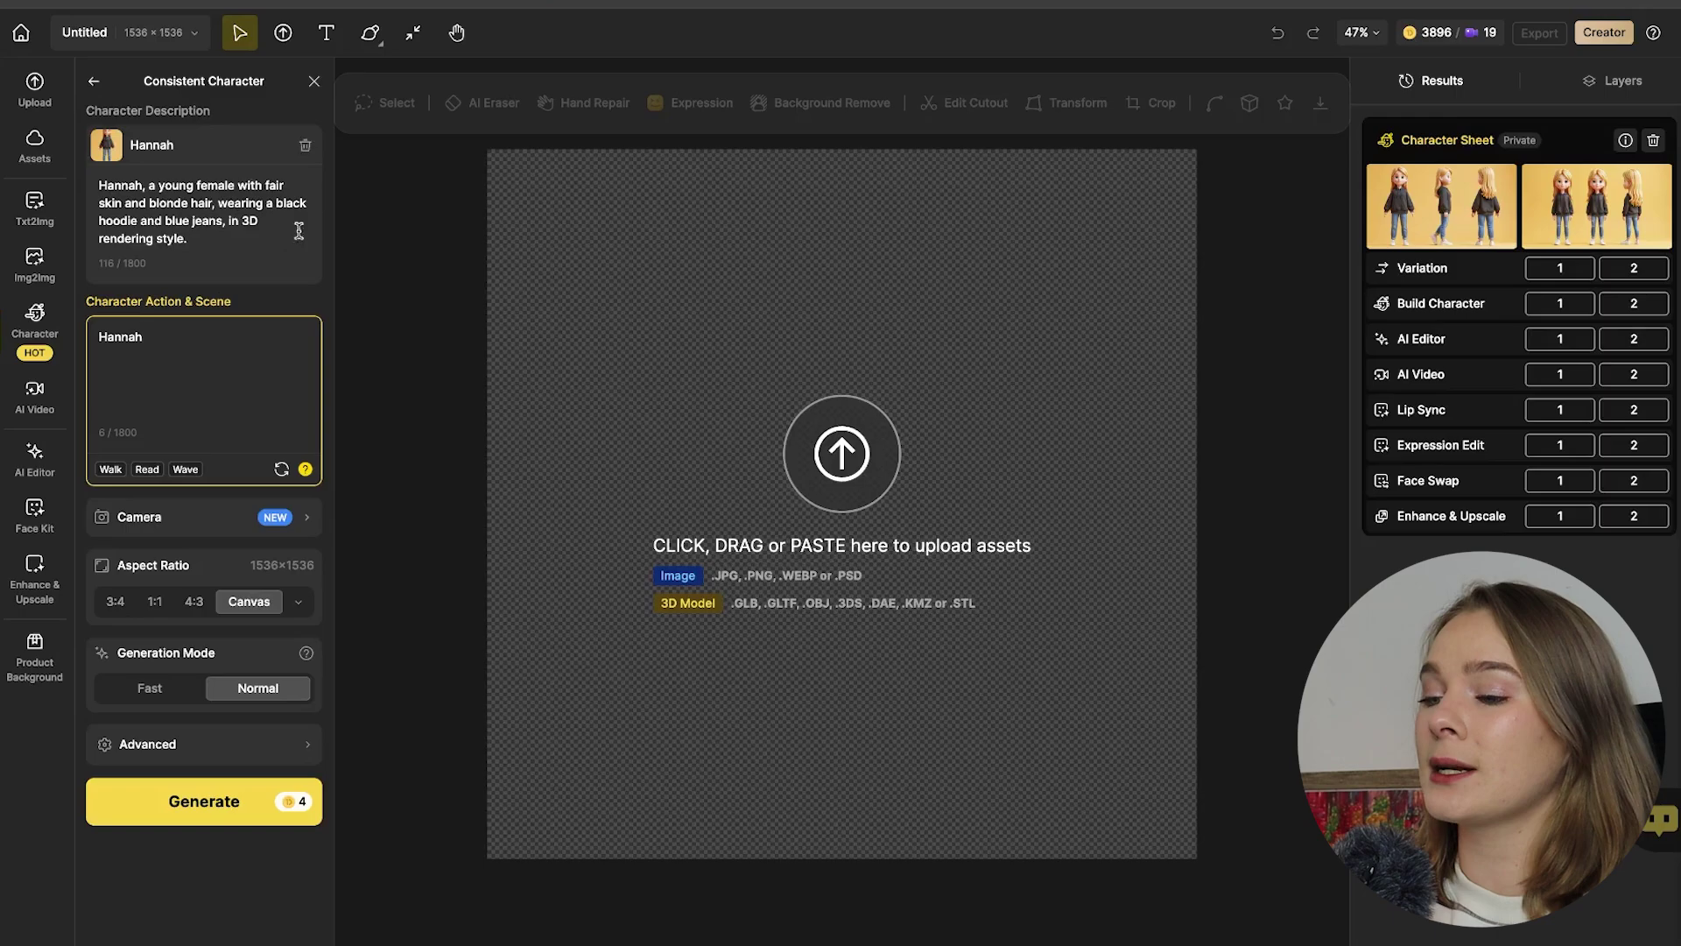
{"action": "left_click", "coordinate": [193, 344]}
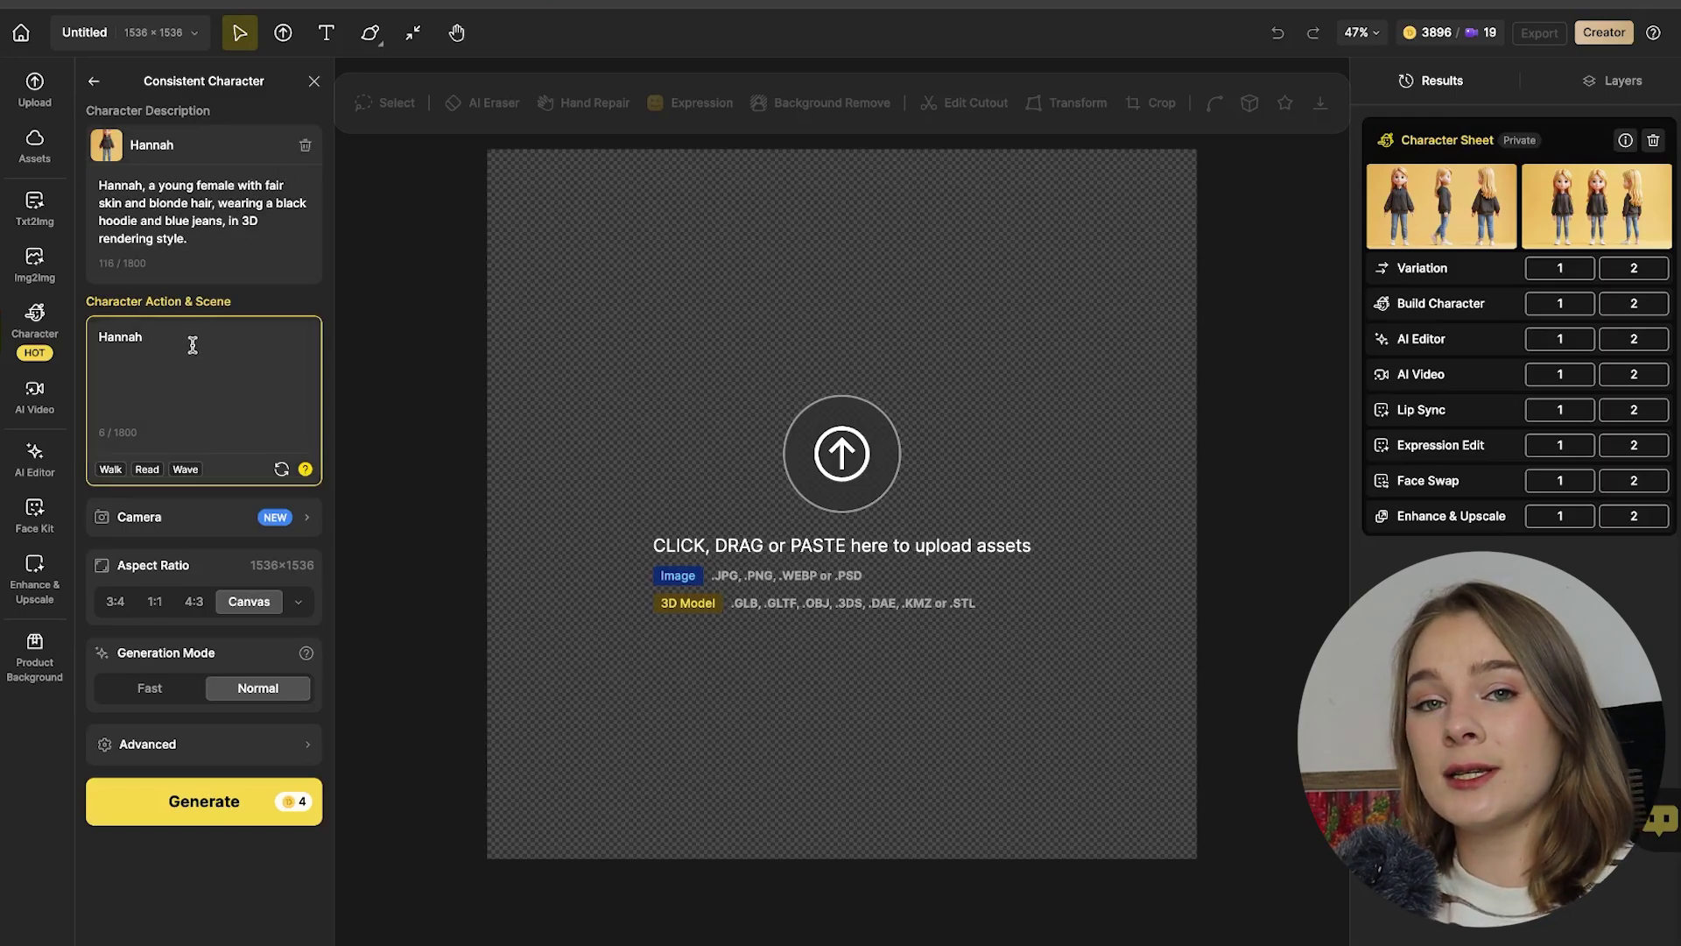
{"action": "type", "text": "is sitting on the sand at the "}
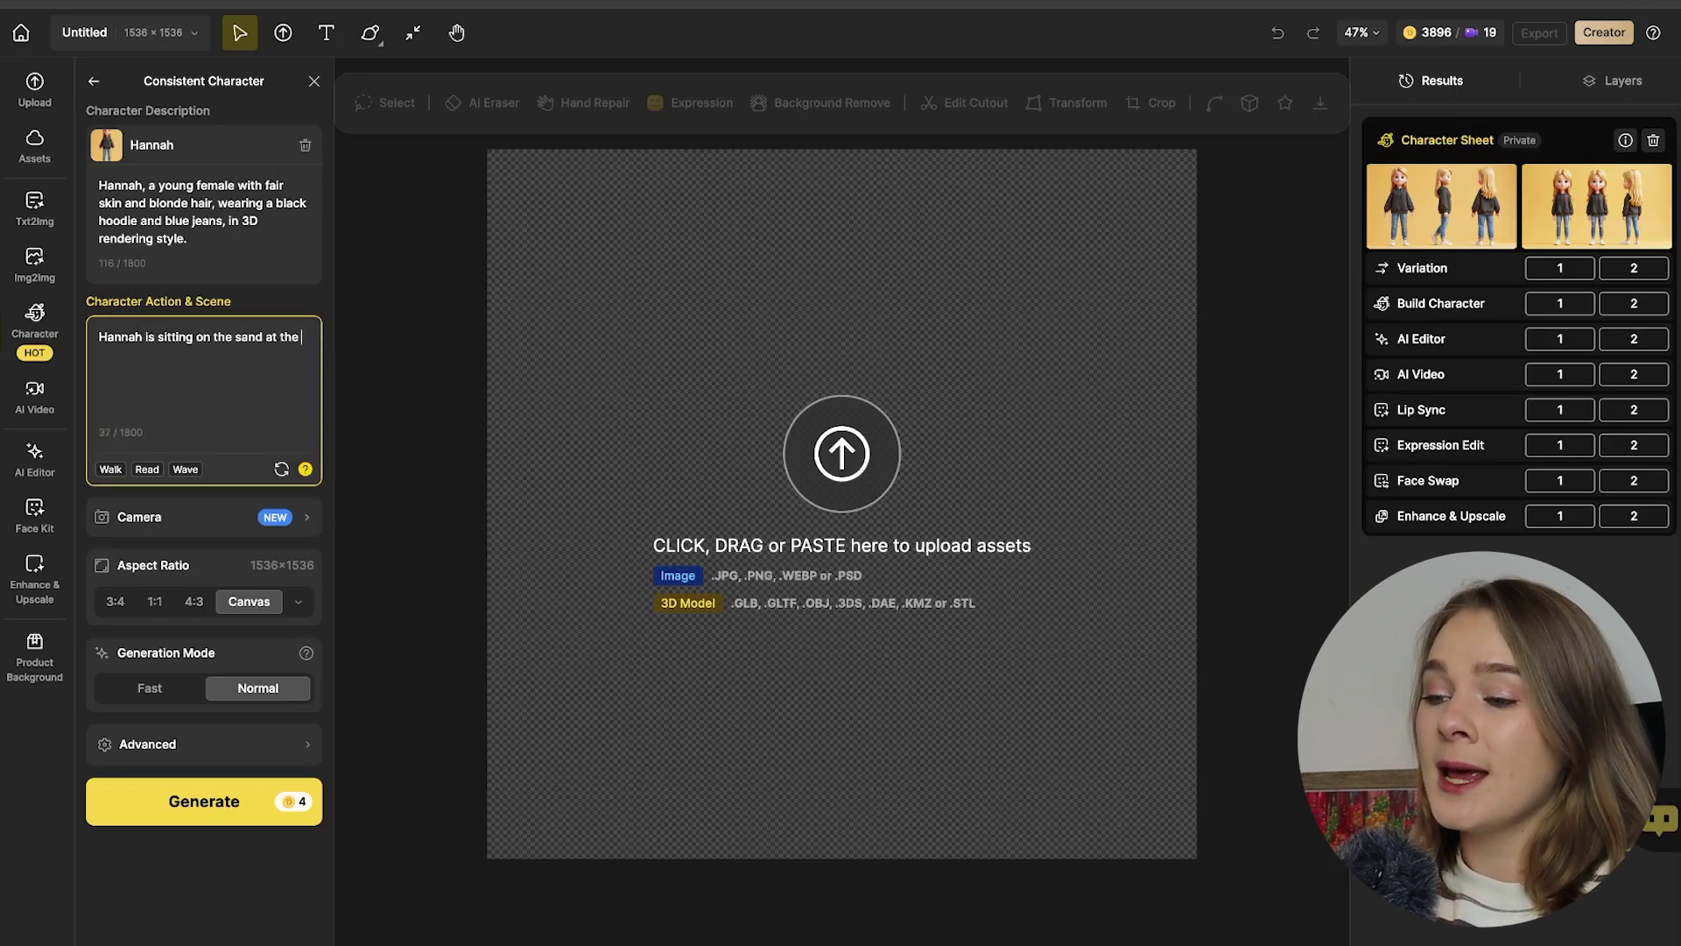
{"action": "type", "text": "beach admiring the sunset. She is"}
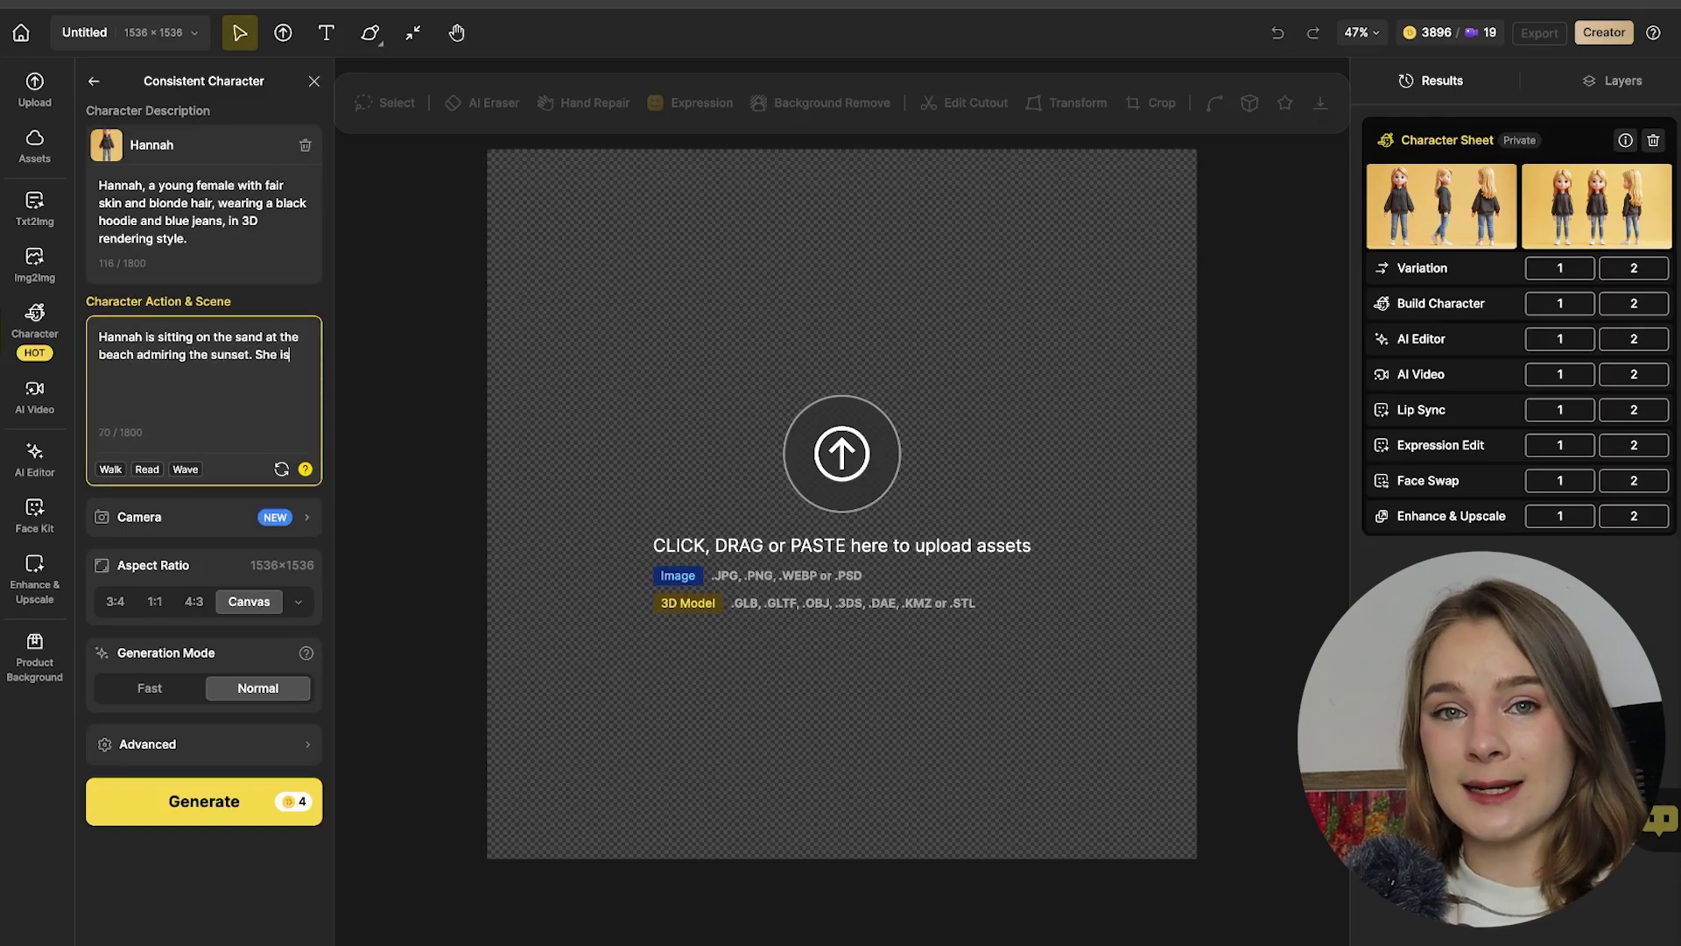
{"action": "type", "text": " sitting on a blue towel"}
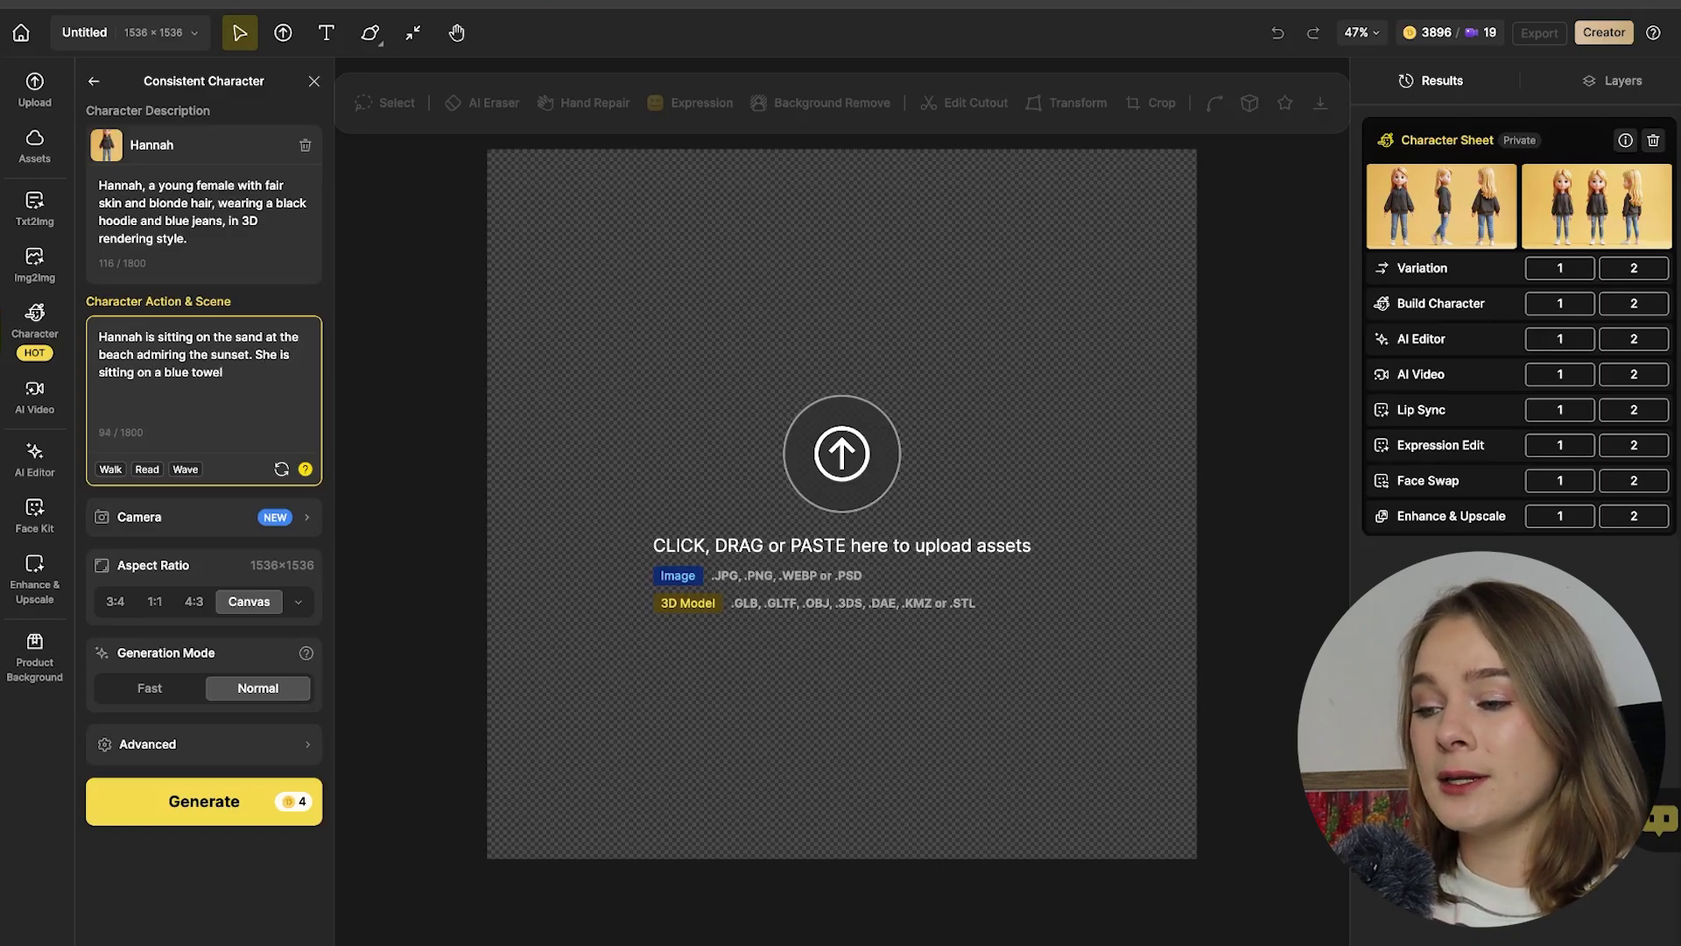
{"action": "type", "text": " and wearing sunglasses"}
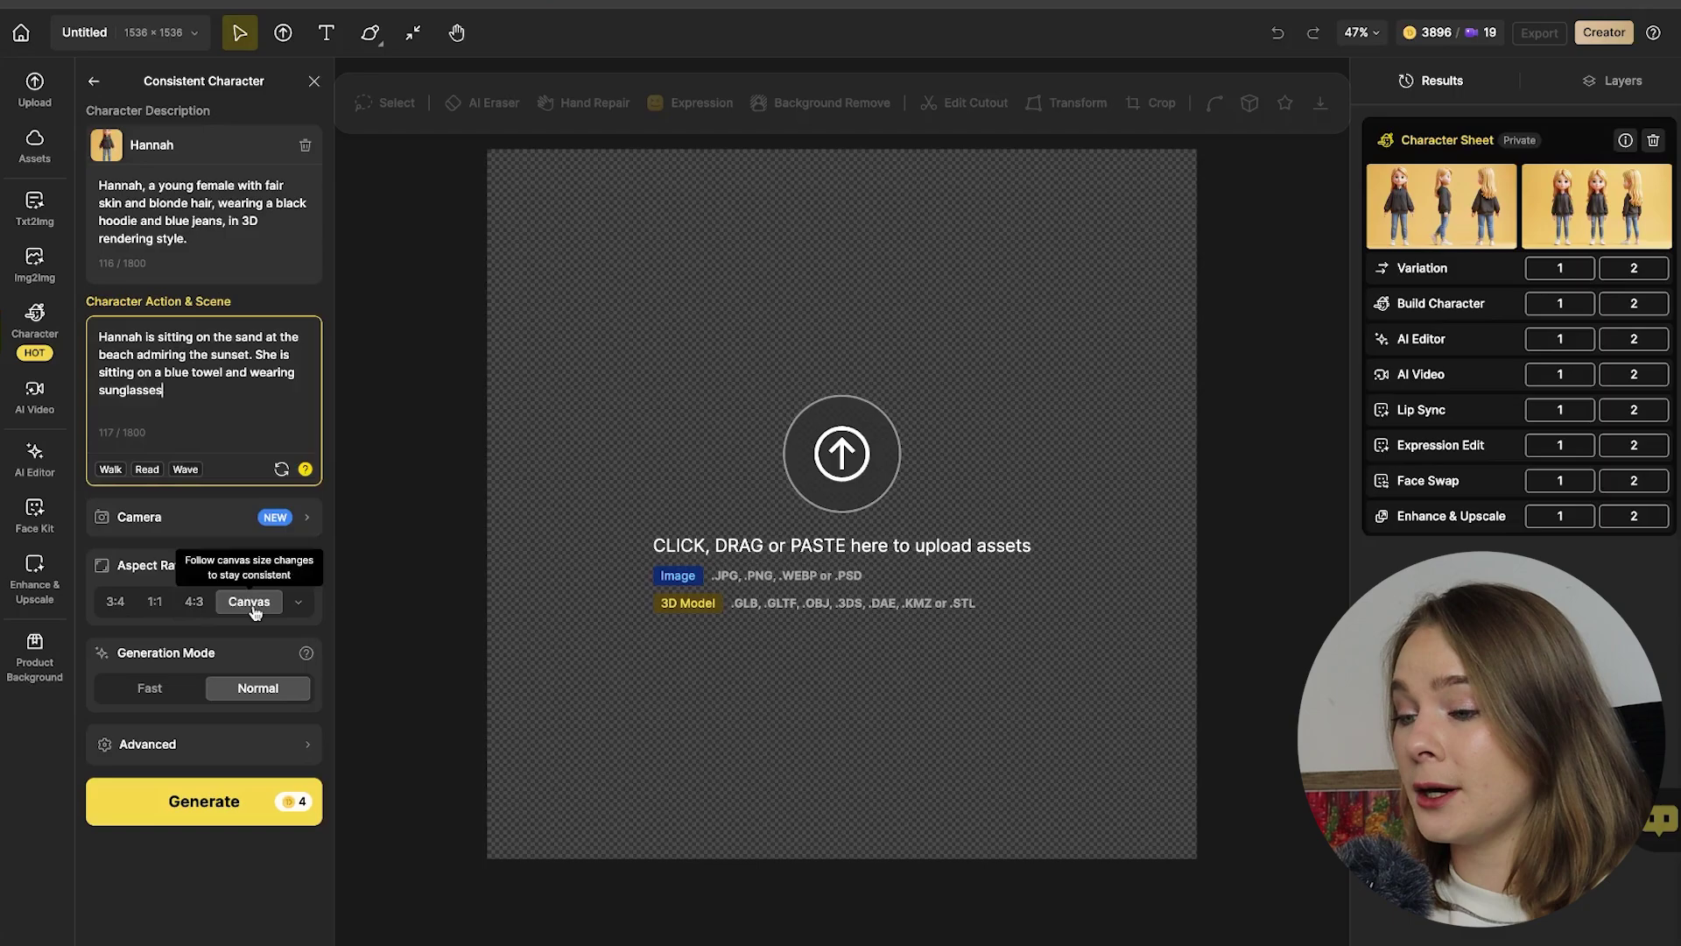
{"action": "left_click", "coordinate": [156, 604]}
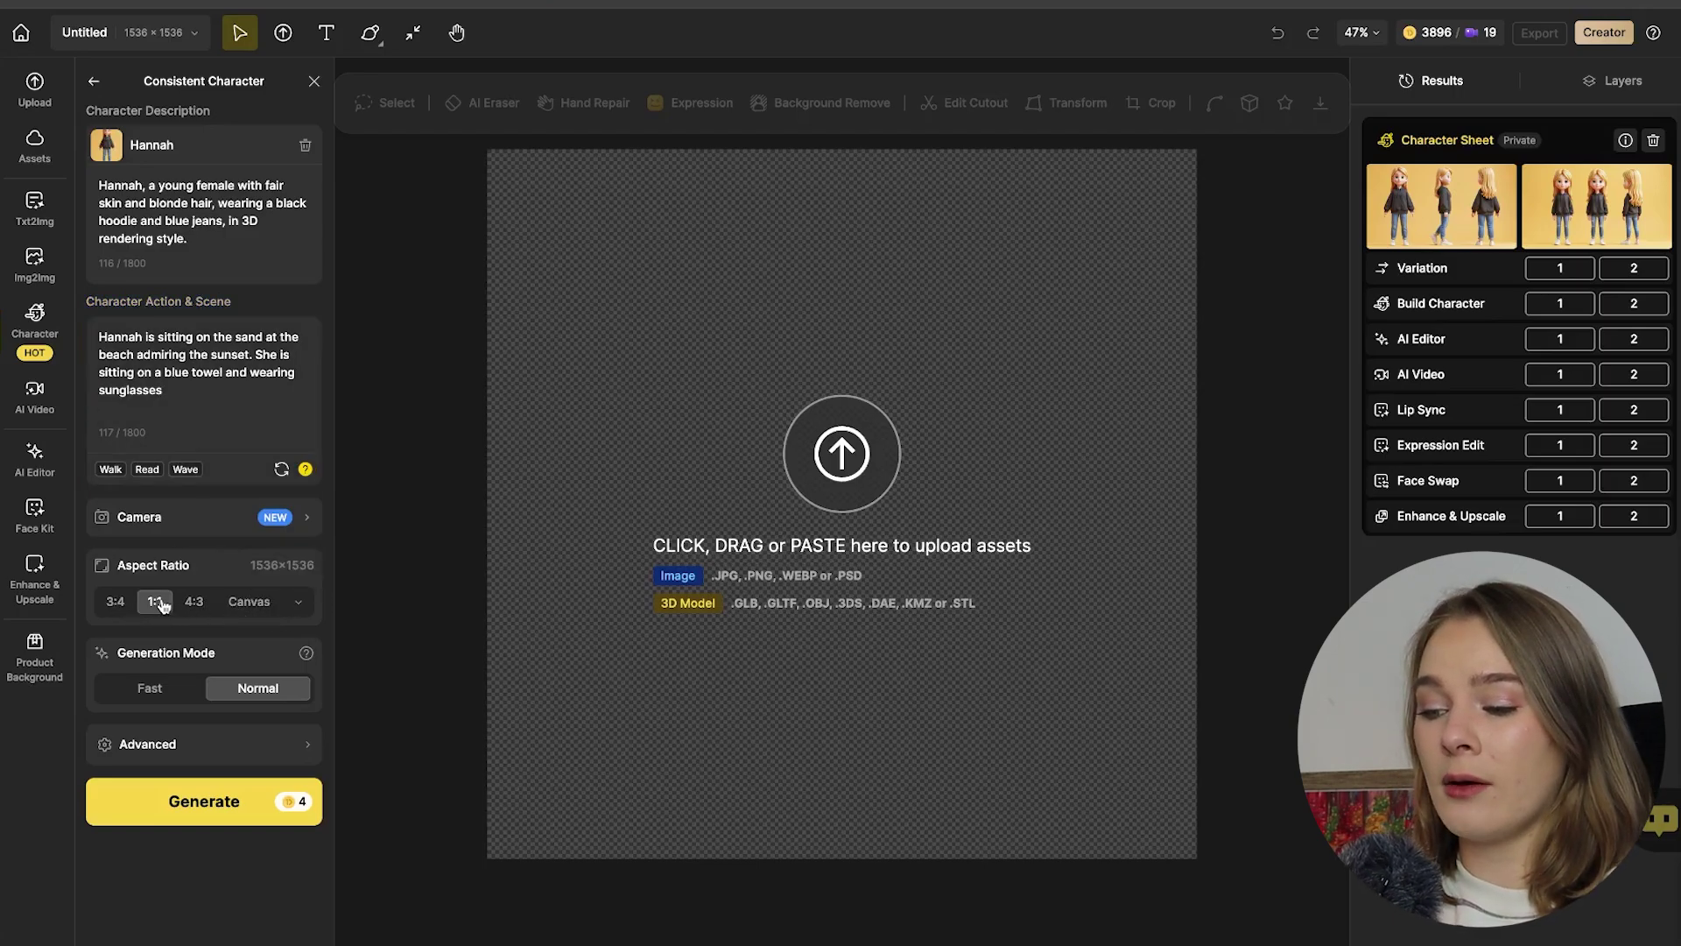
{"action": "left_click", "coordinate": [147, 688]}
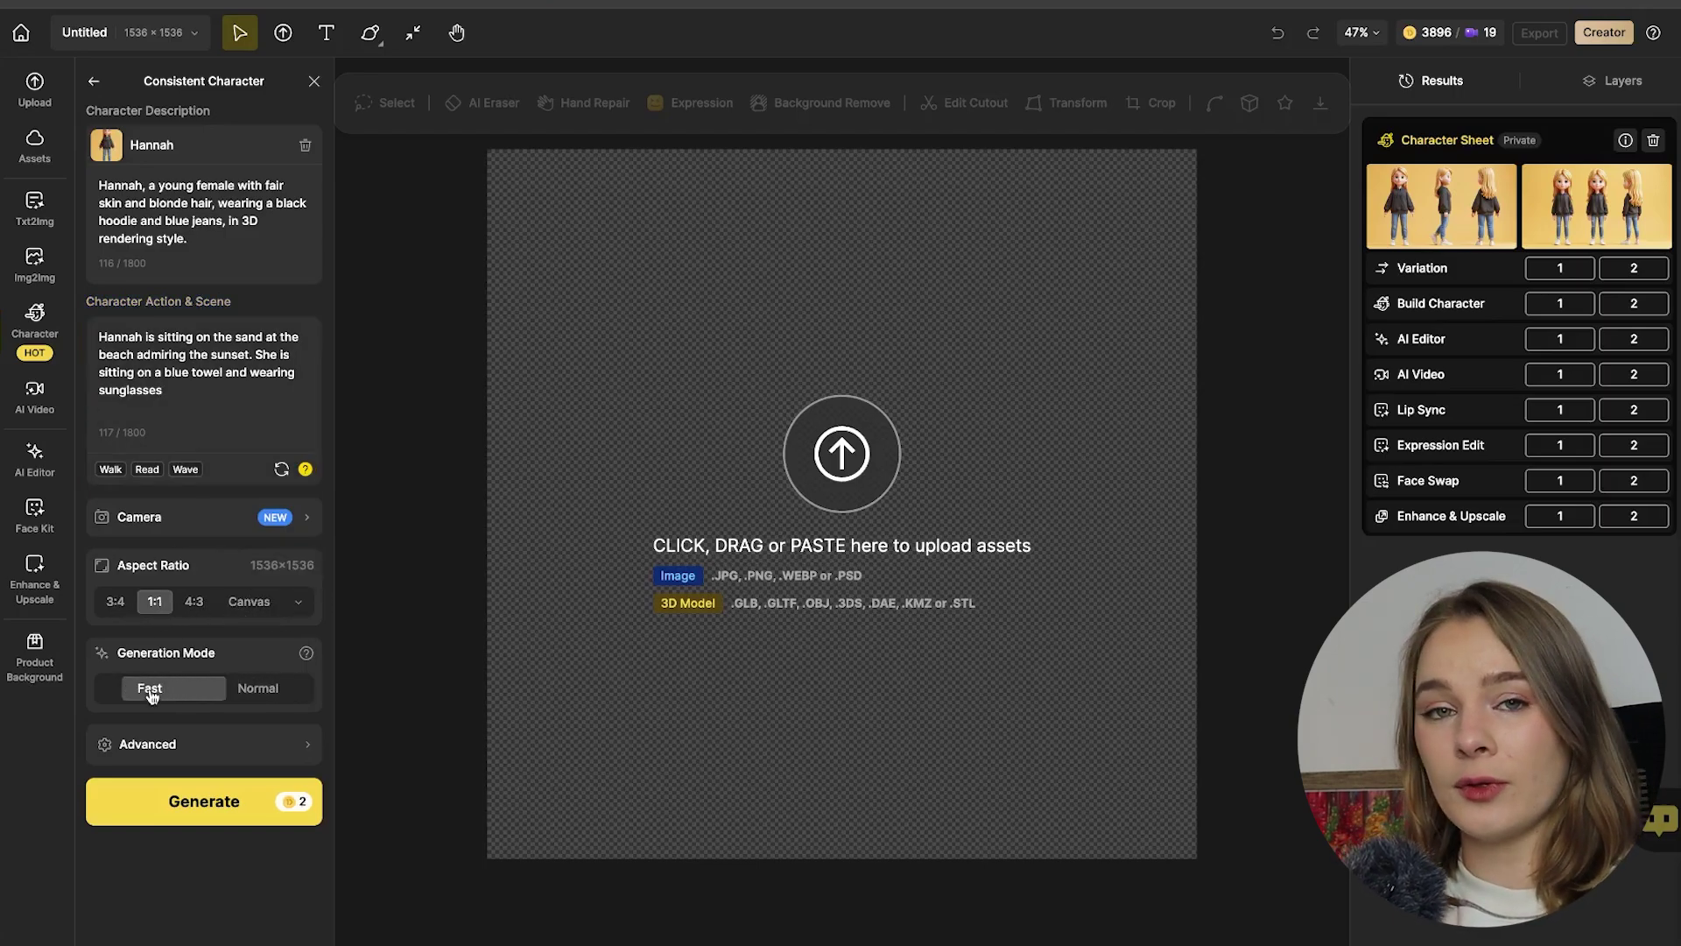
{"action": "left_click", "coordinate": [155, 803]}
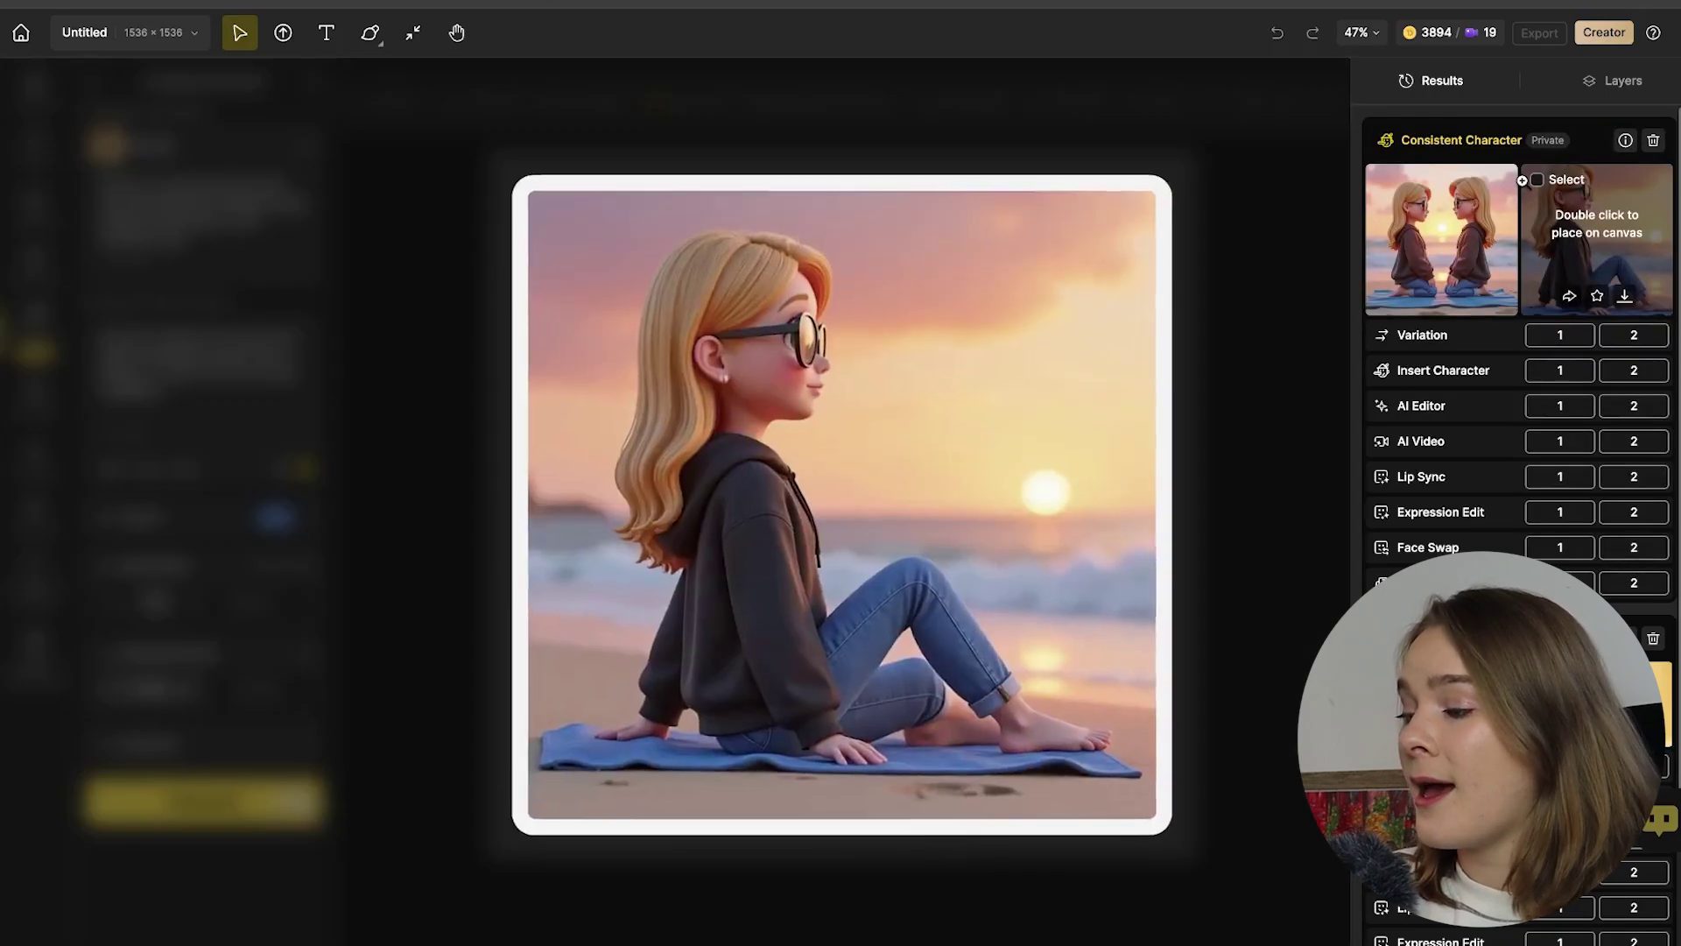
- Download the second beach-sunset result as a 1x JPG, then view it full-size
{"action": "mouse_move", "coordinate": [1484, 216]}
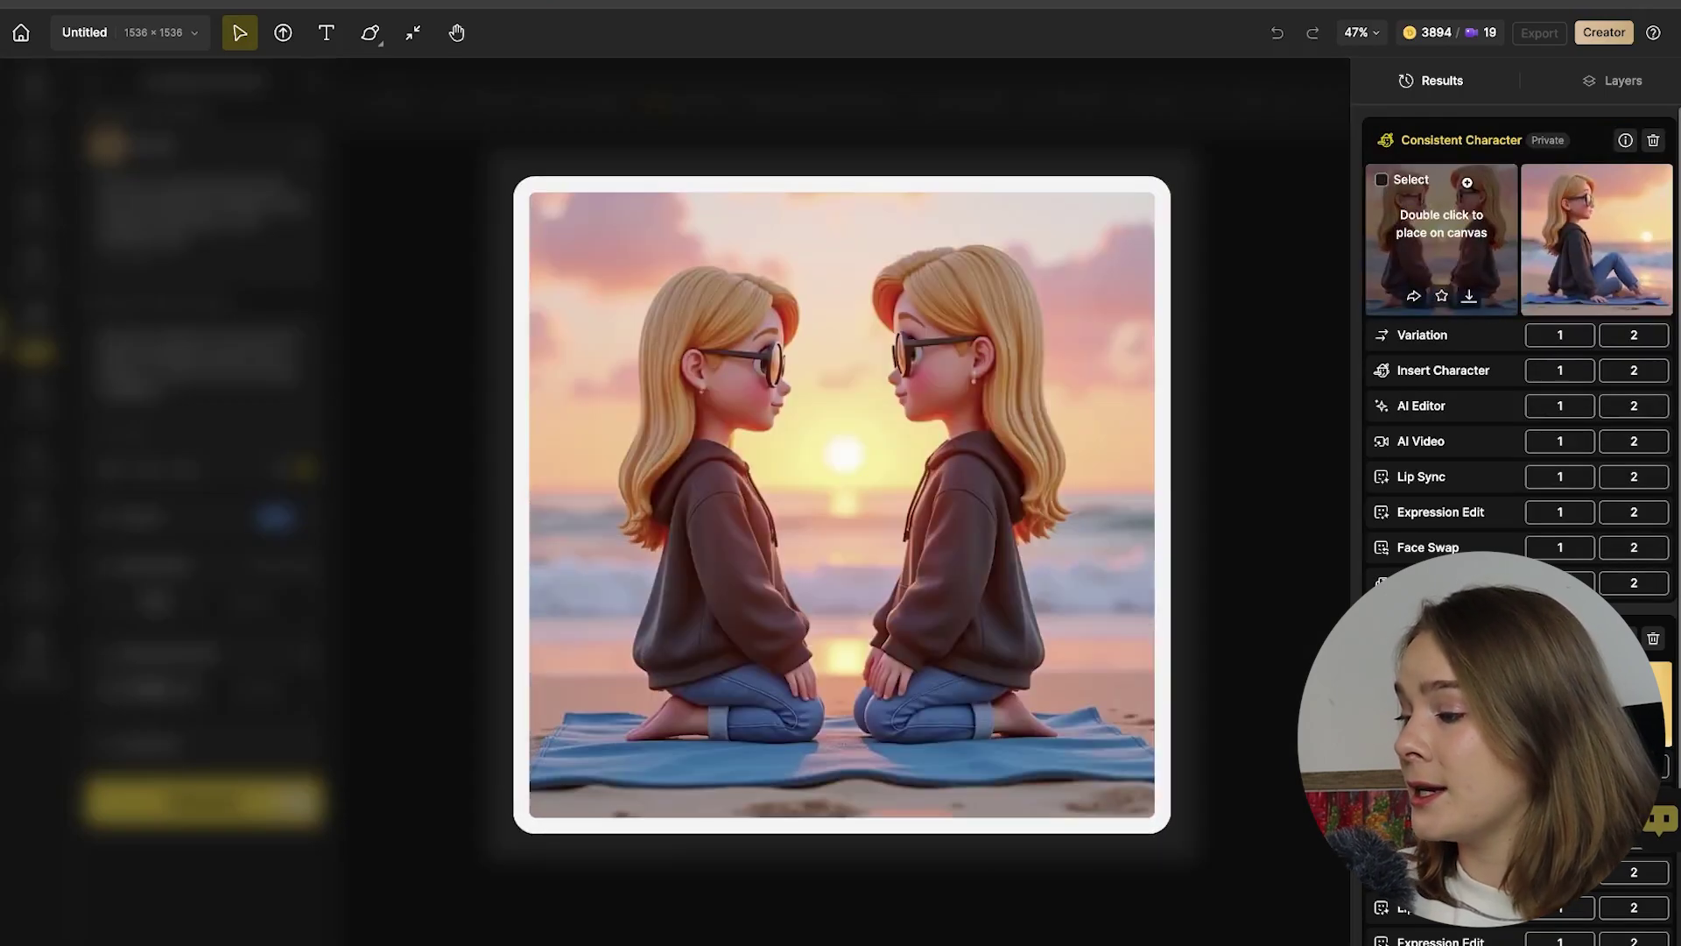
{"action": "mouse_move", "coordinate": [1621, 222]}
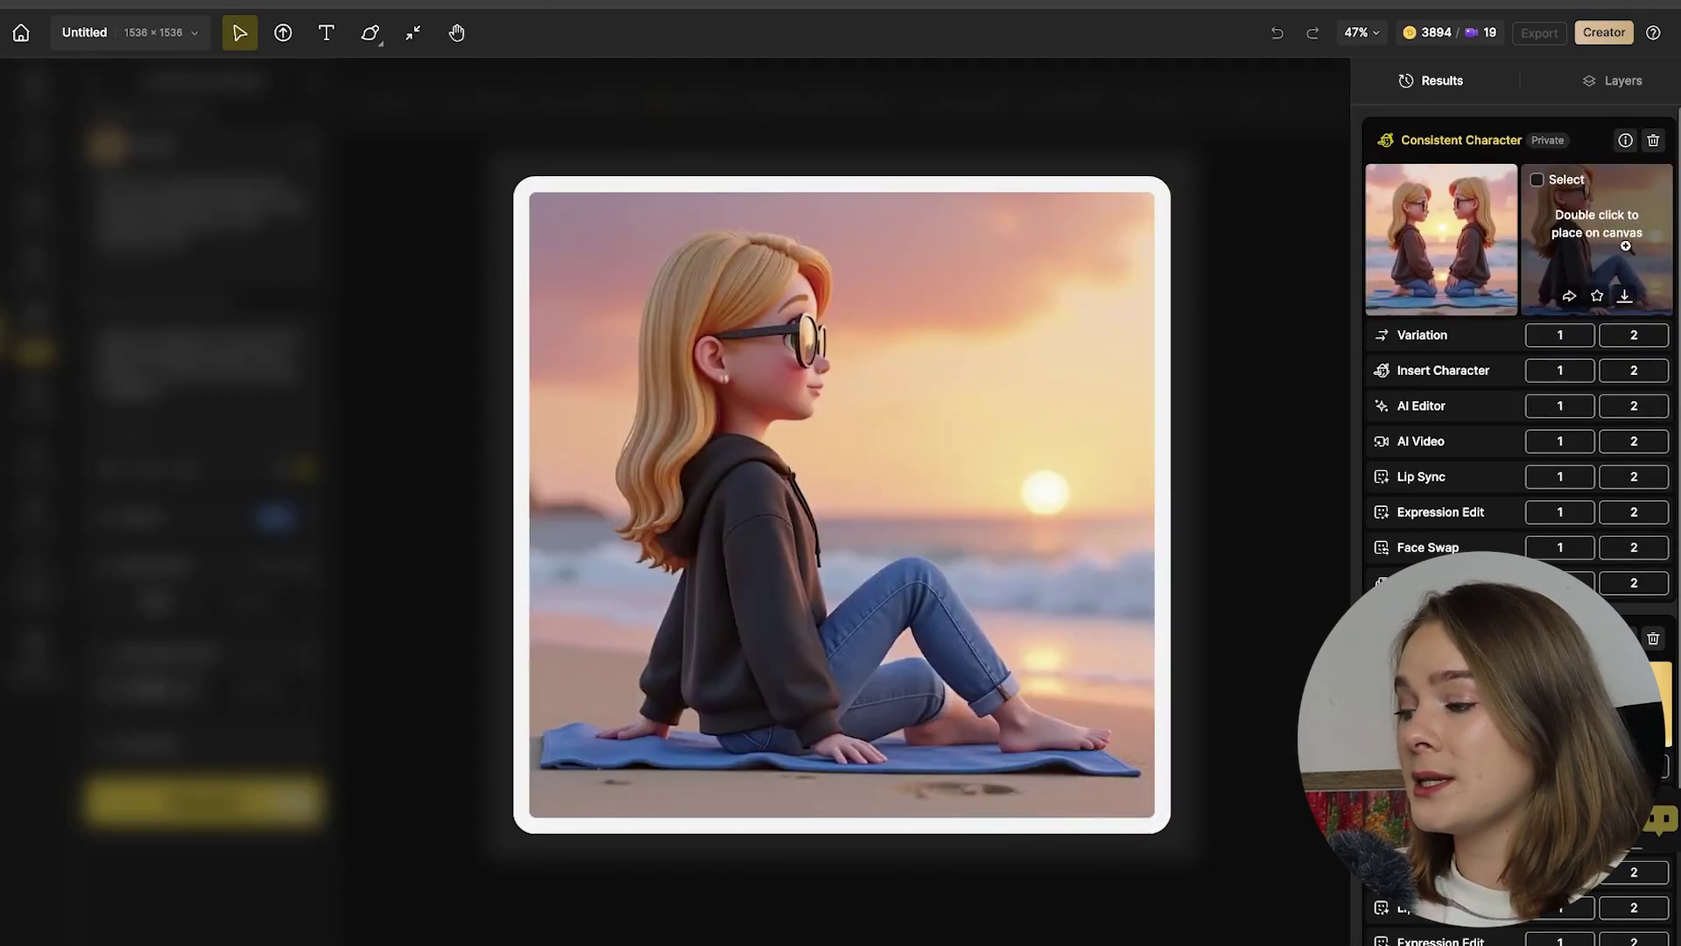
{"action": "left_click", "coordinate": [1624, 296]}
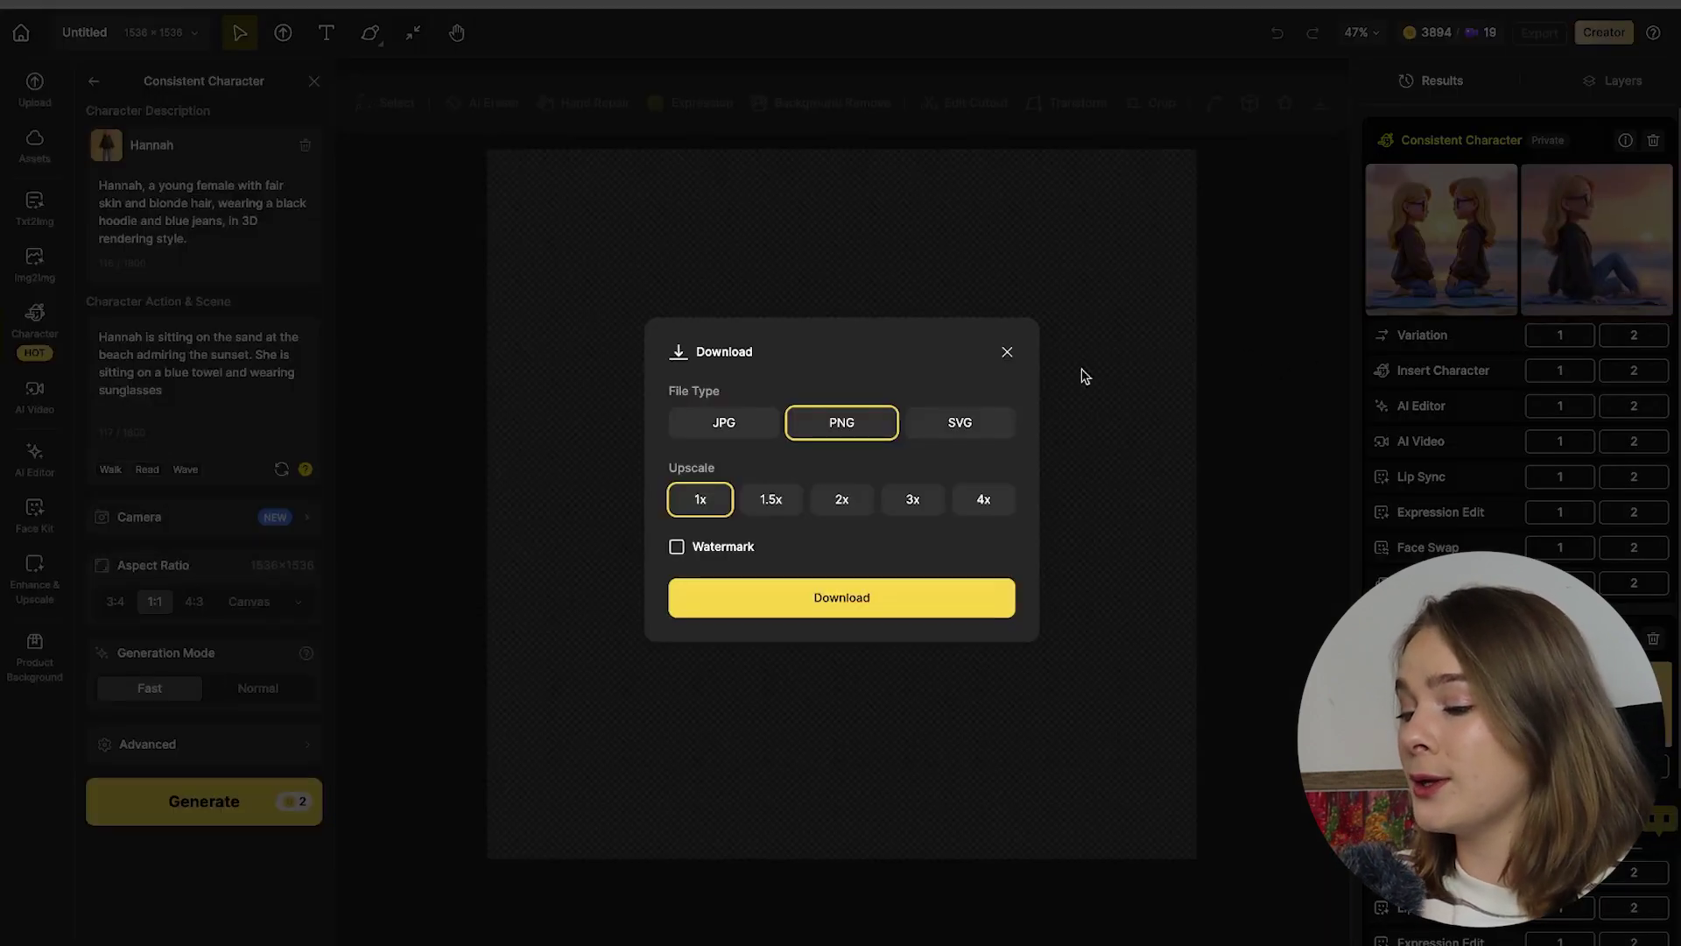
{"action": "left_click", "coordinate": [724, 423]}
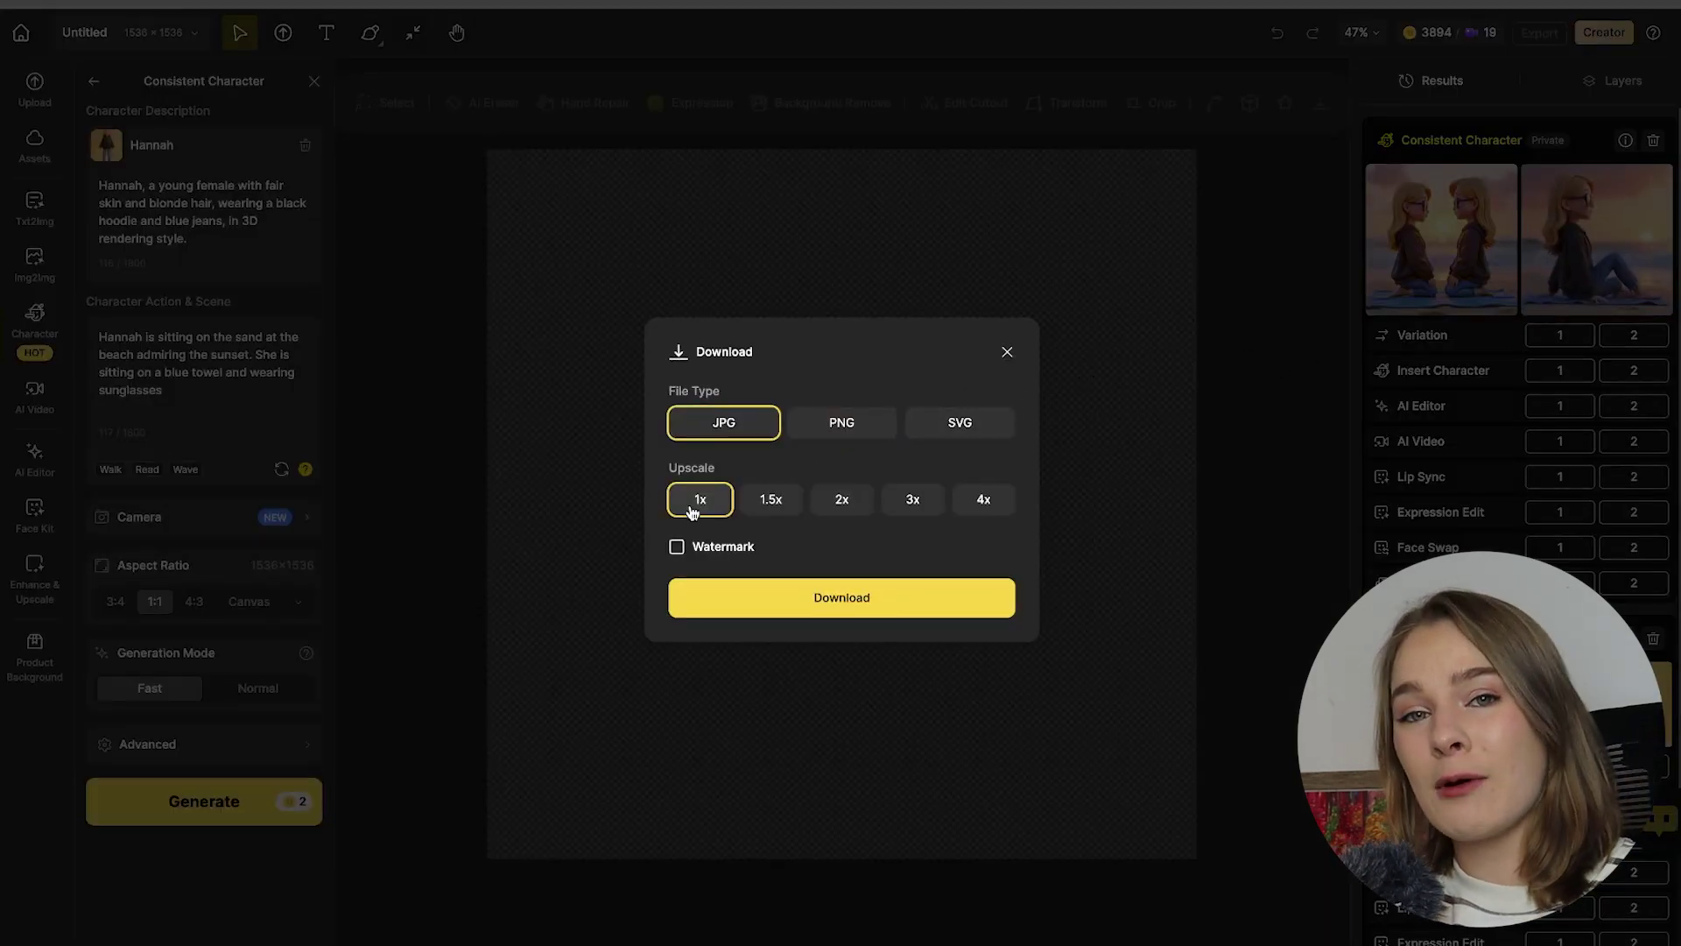
{"action": "left_click", "coordinate": [820, 598]}
{"action": "left_click", "coordinate": [1567, 249]}
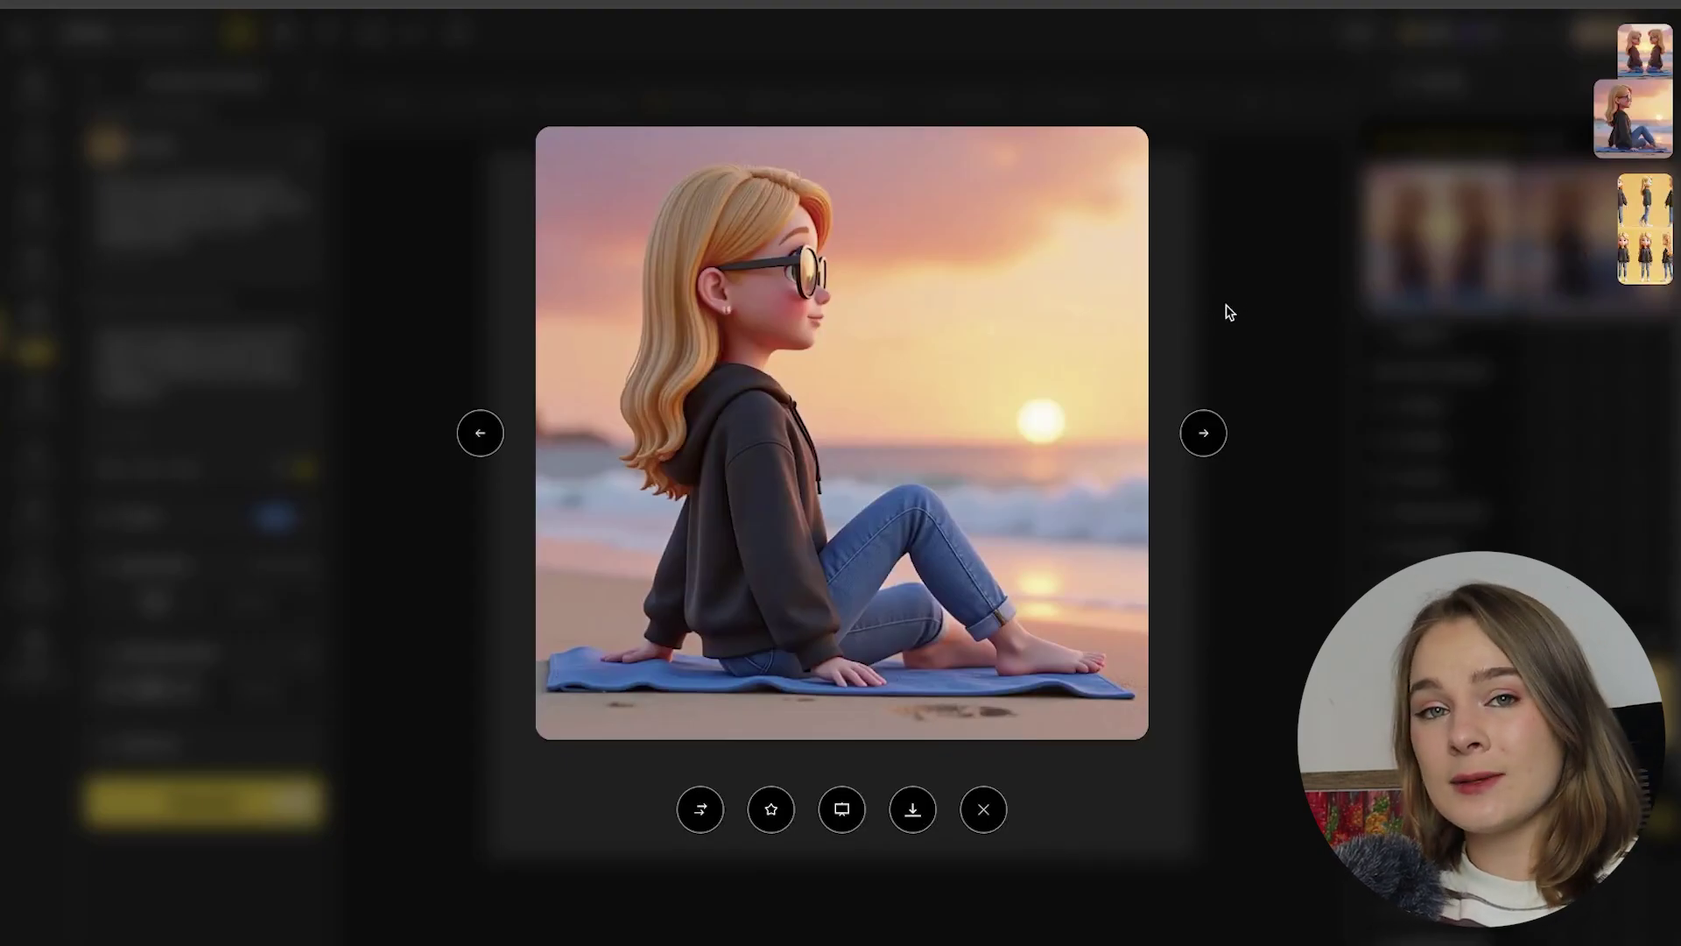
{"action": "key", "text": "Escape"}
- Rewrite the scene prompt: Hannah happily riding a white horse in the forest, wearing a riding helmet
{"action": "left_click", "coordinate": [140, 355]}
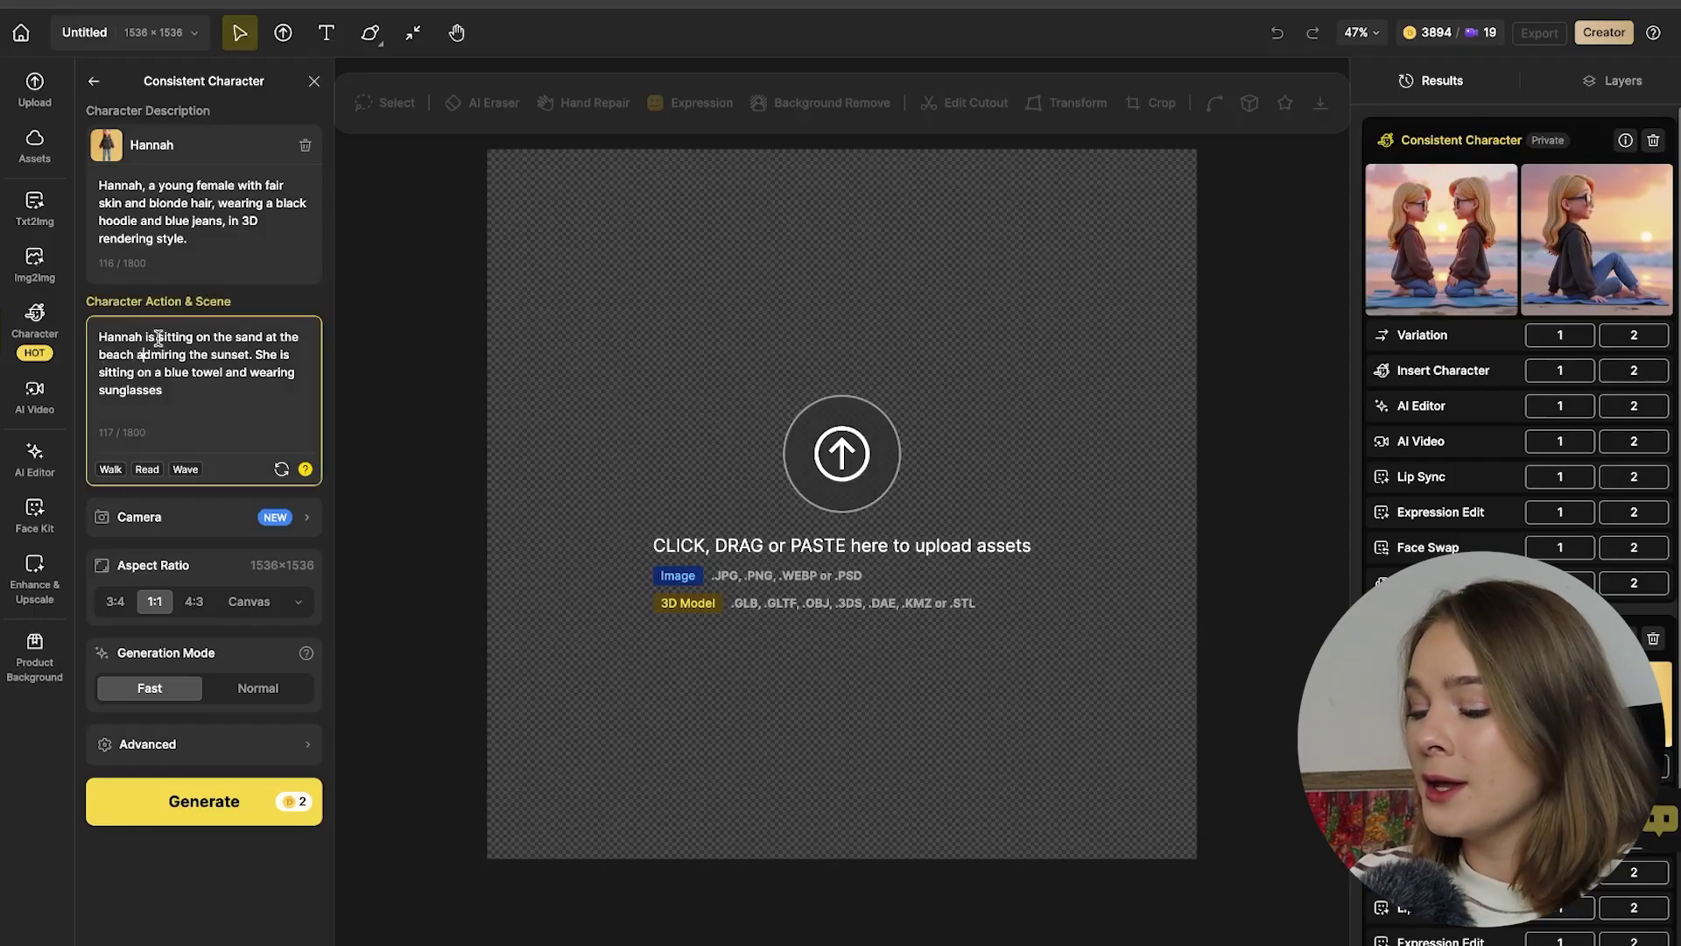
{"action": "key", "text": "ctrl+a"}
{"action": "type", "text": "Hannah is riding a horse in the"}
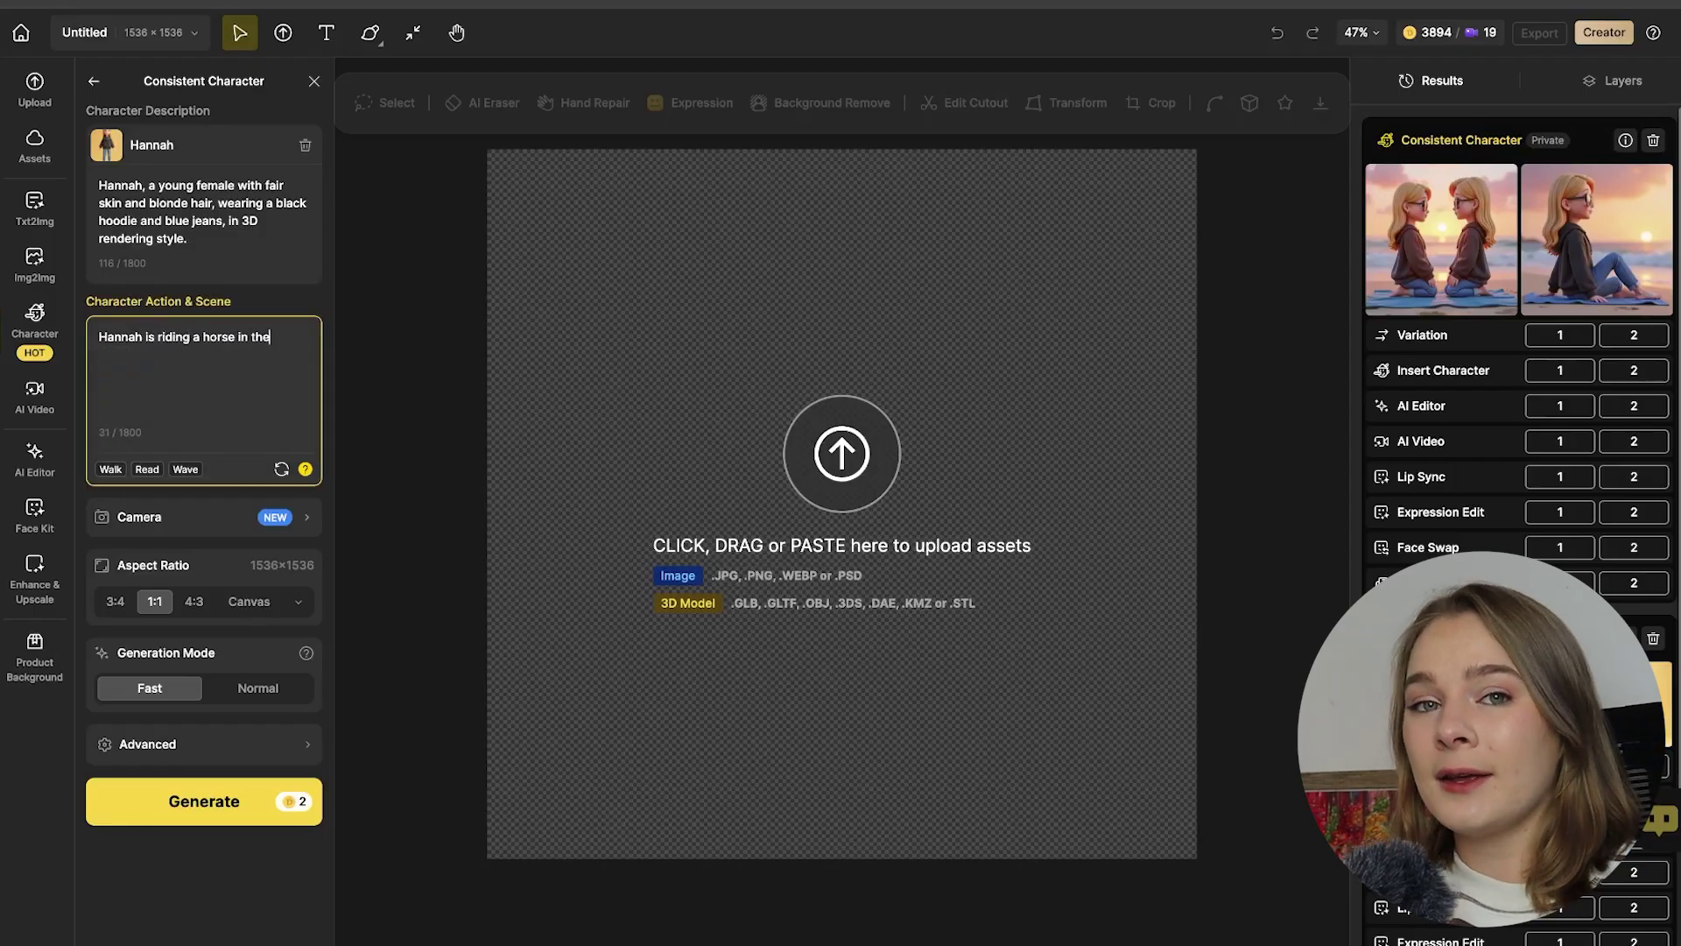
{"action": "type", "text": " forest"}
{"action": "left_click", "coordinate": [203, 336]}
{"action": "type", "text": "white"}
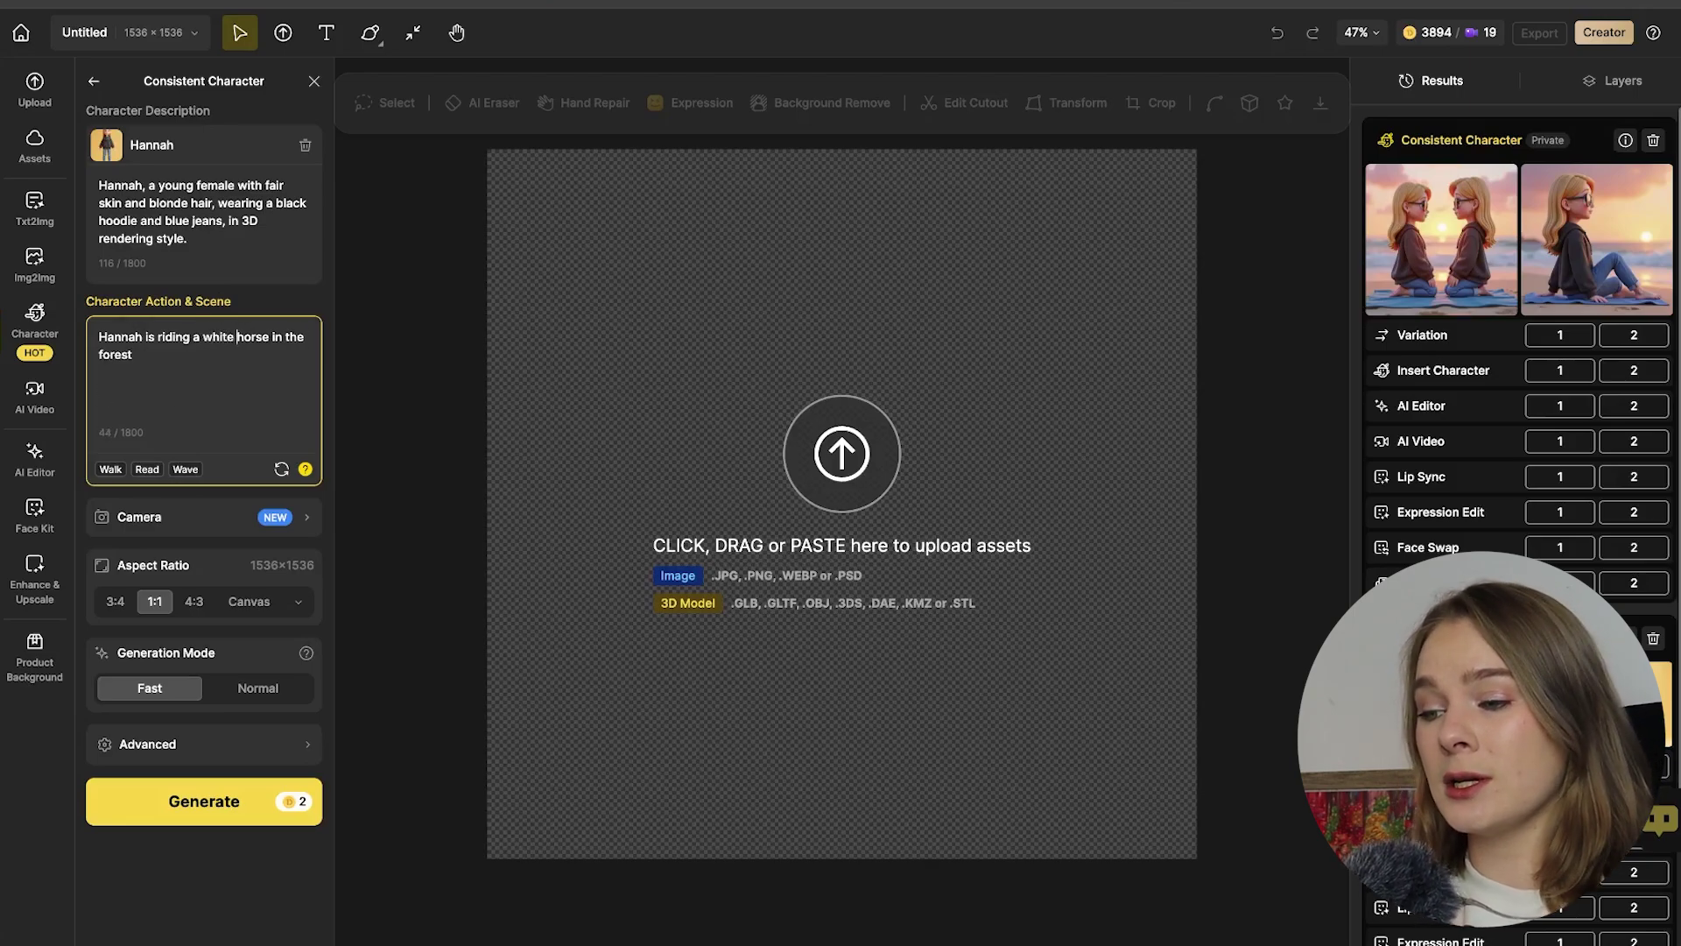
{"action": "left_click", "coordinate": [201, 352]}
{"action": "type", "text": ". she is happy and wearin"}
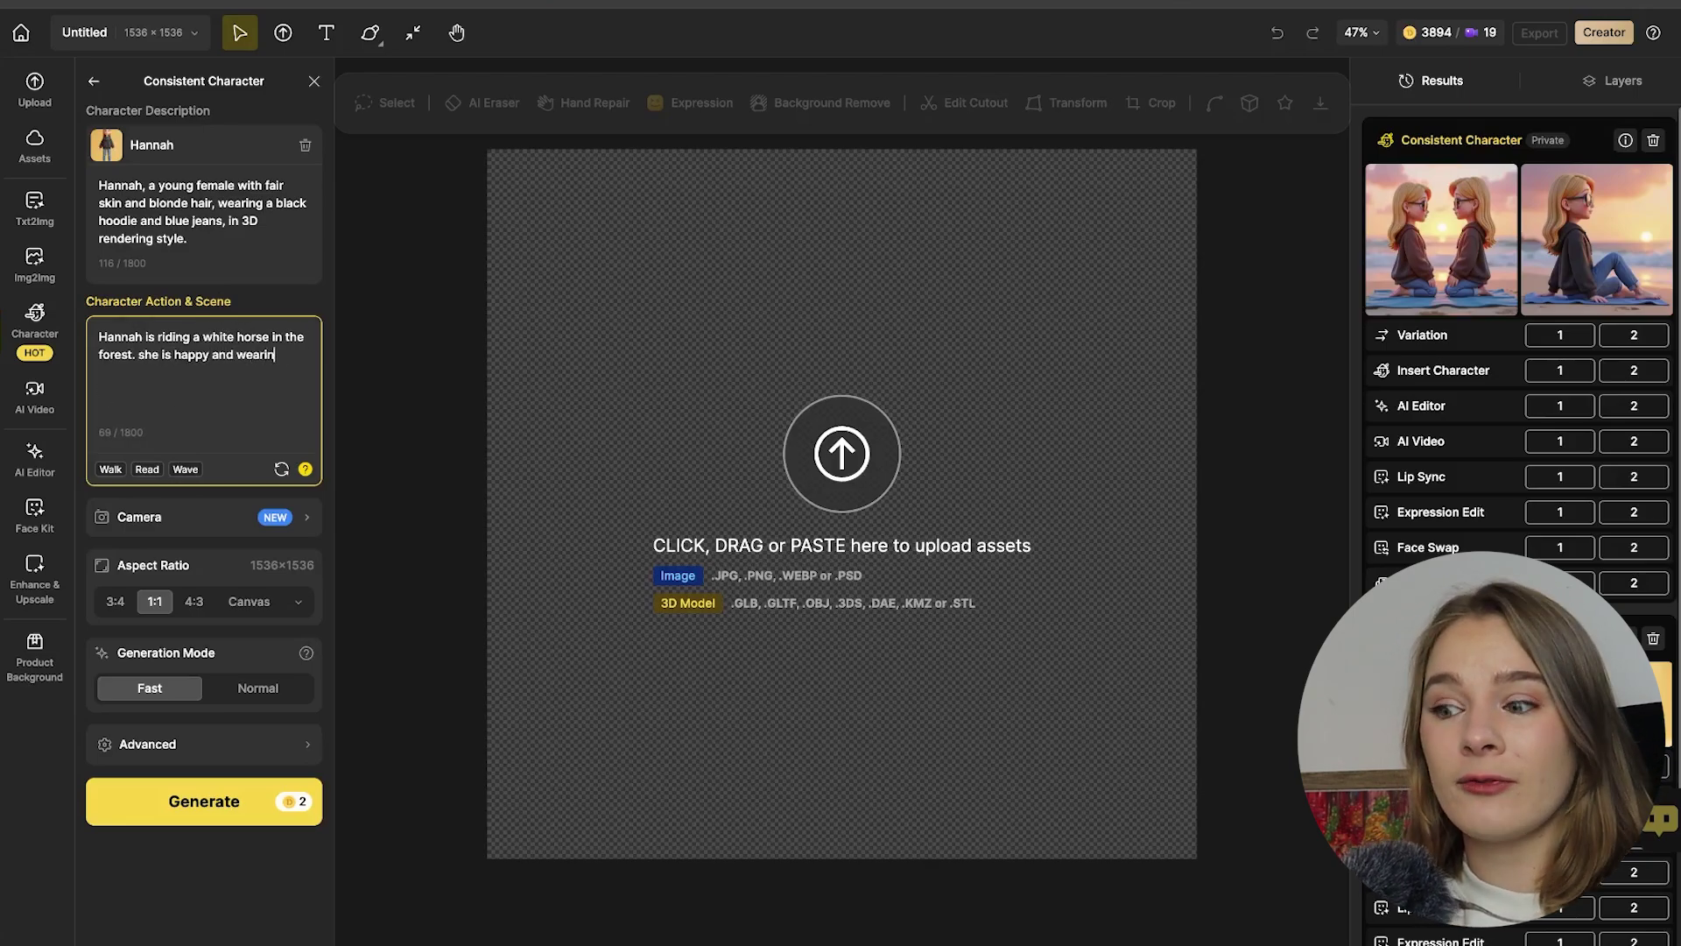
{"action": "type", "text": "g a horse riding hel"}
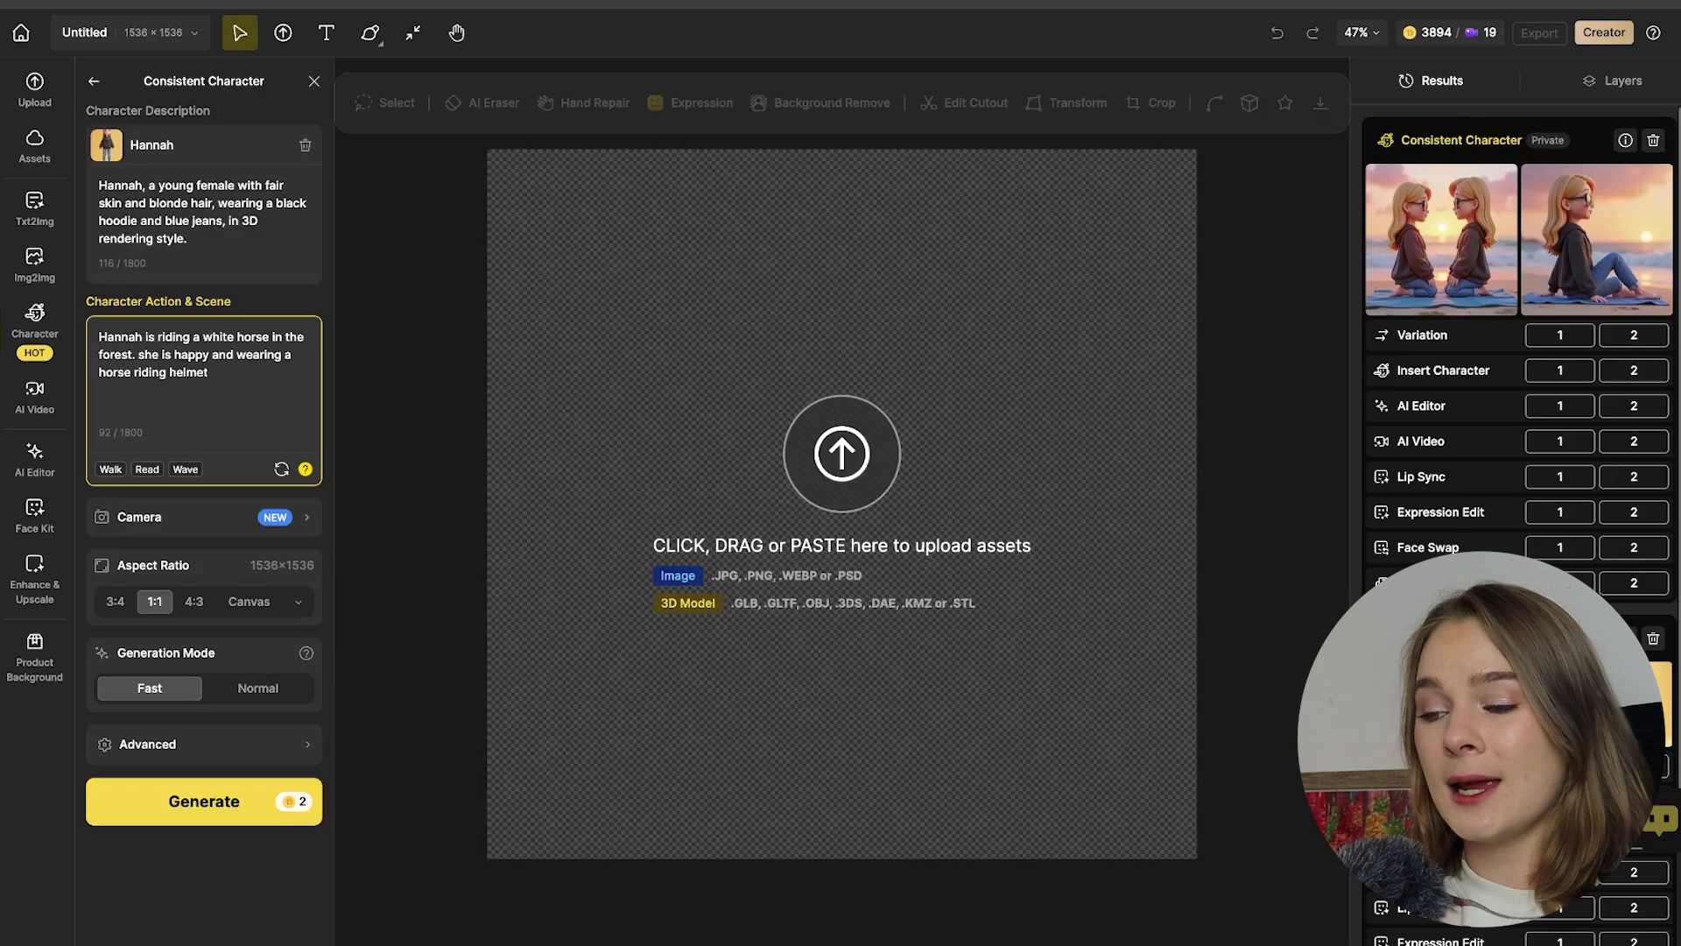
{"action": "type", "text": "met"}
- Generate the white-horse forest images and view the second result full-size
{"action": "left_click", "coordinate": [217, 799]}
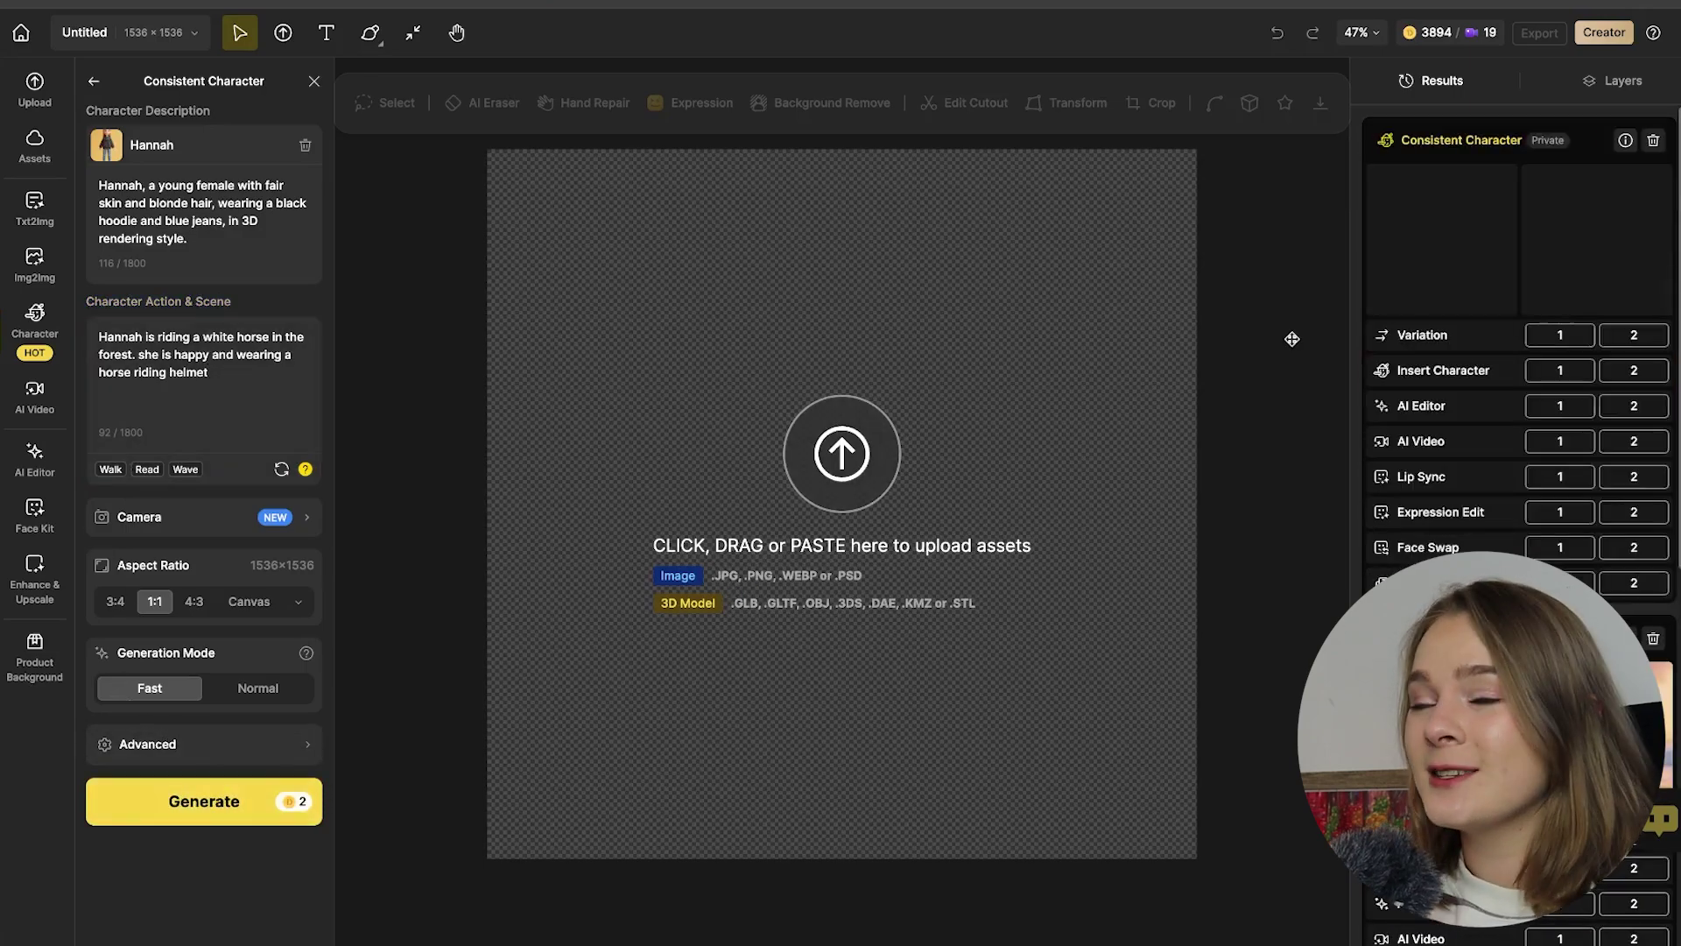
{"action": "mouse_move", "coordinate": [1443, 238]}
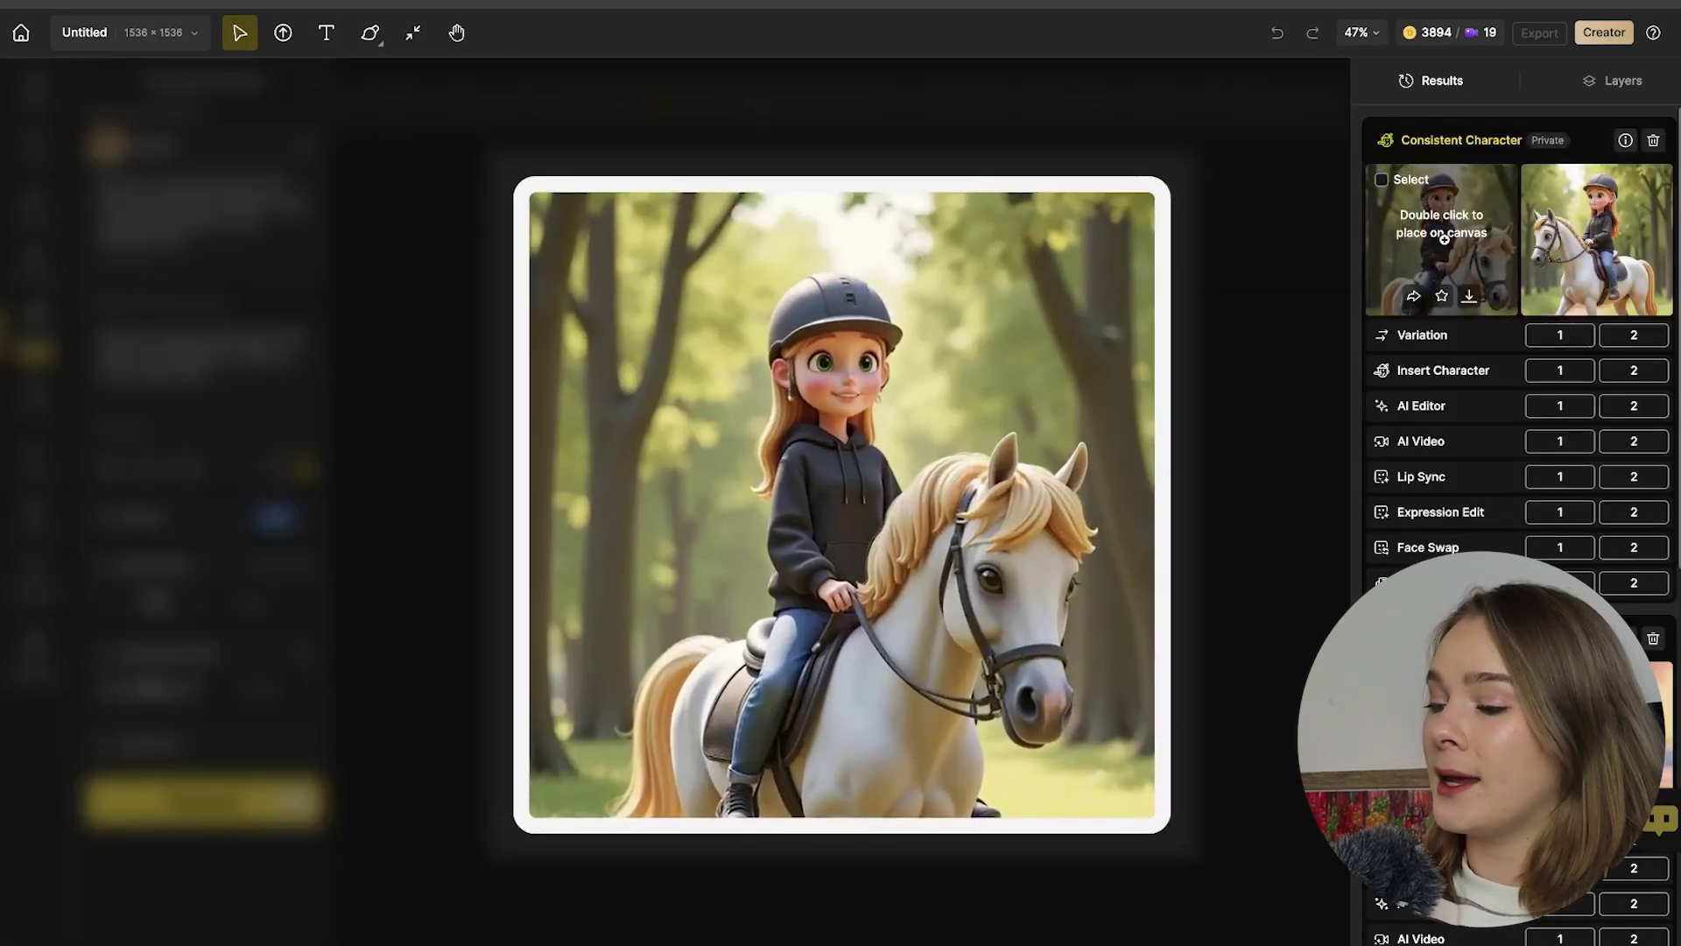
{"action": "mouse_move", "coordinate": [1566, 245]}
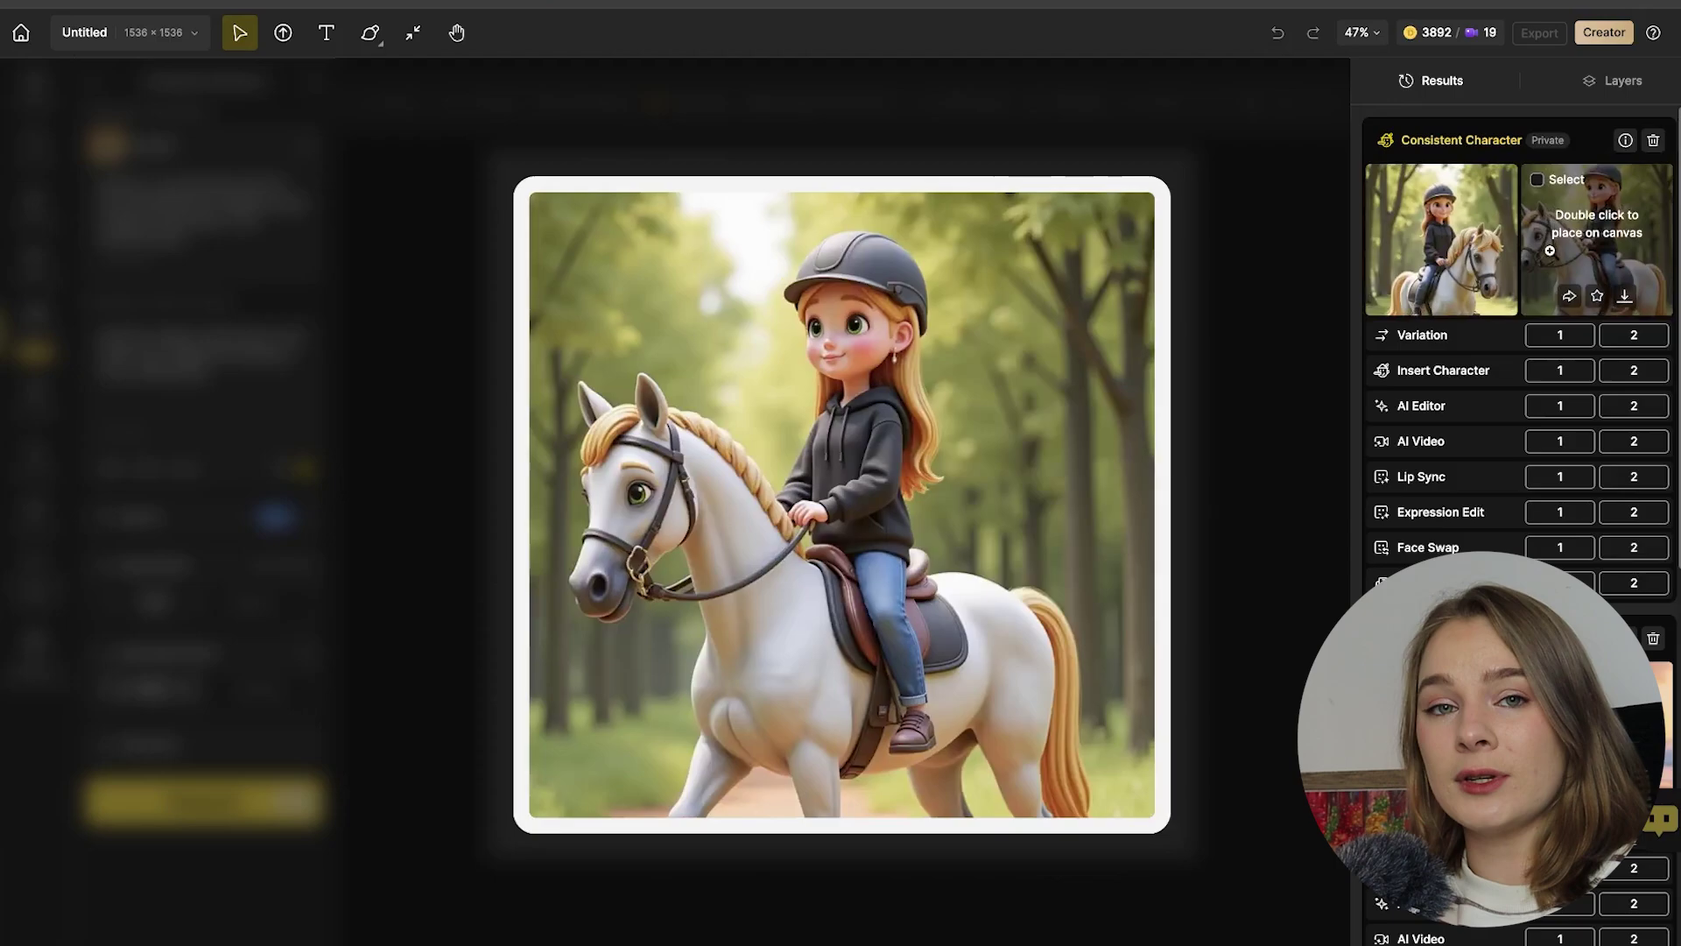
{"action": "left_click", "coordinate": [1549, 251]}
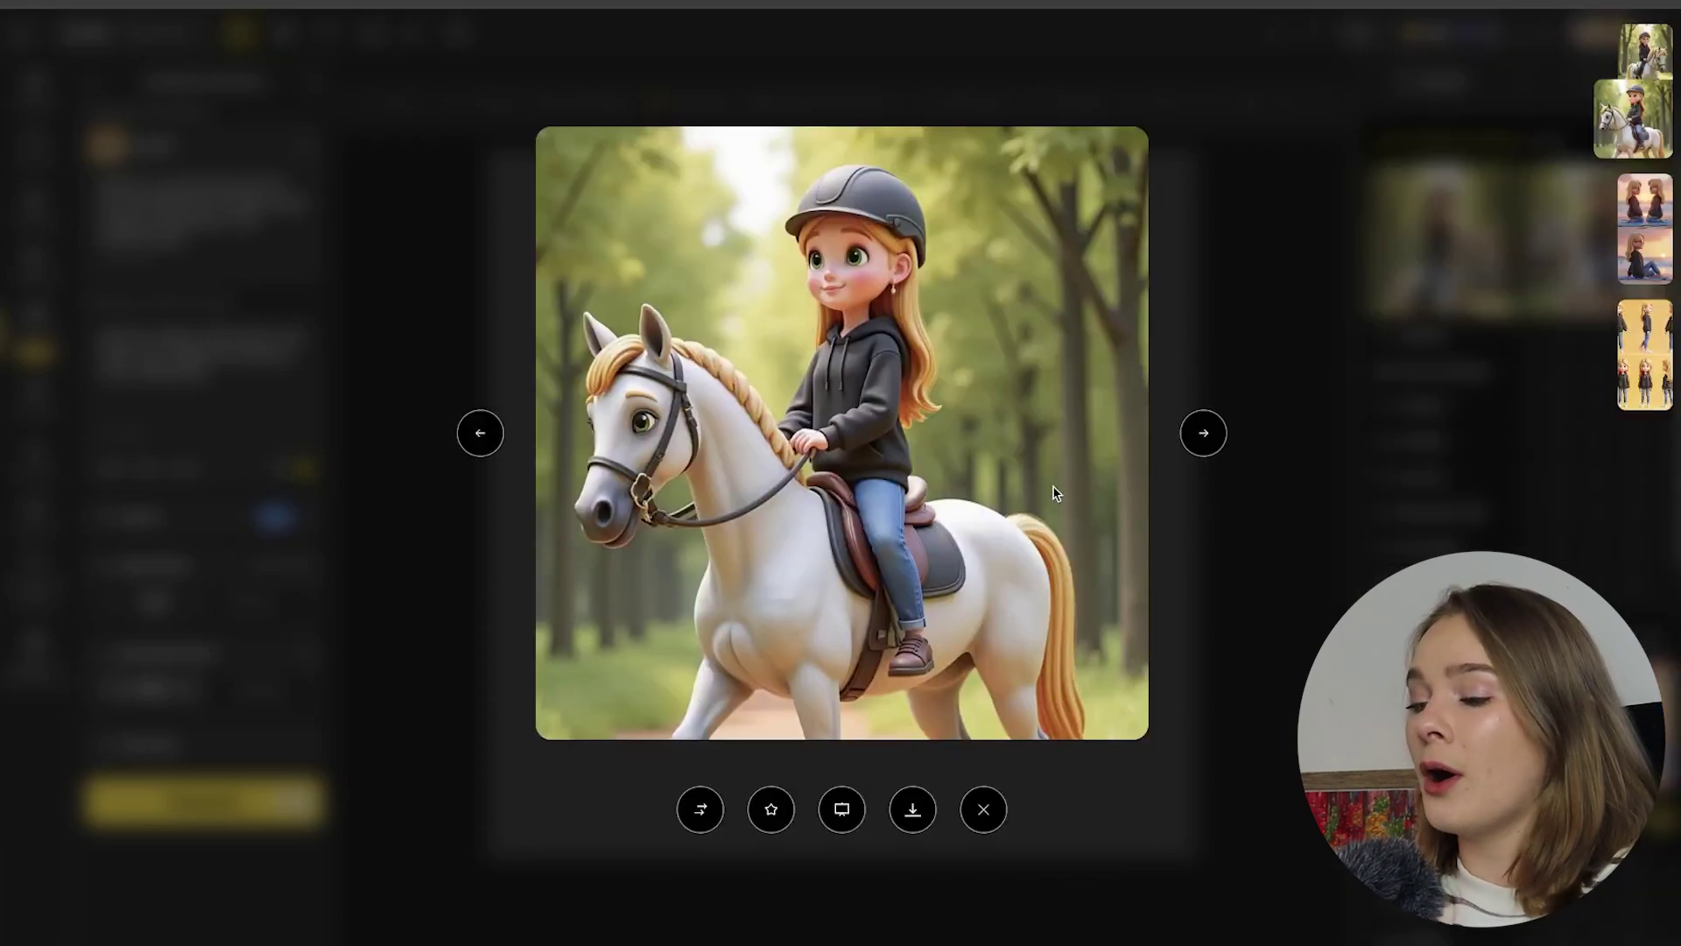
{"action": "left_click", "coordinate": [1268, 524]}
- Replace the scene with Hannah concentrating intensely as a graphic designer in her home office, fixing the spelling
{"action": "left_click_drag", "start_coordinate": [216, 373], "coordinate": [140, 337]}
{"action": "key", "text": "BackSpace"}
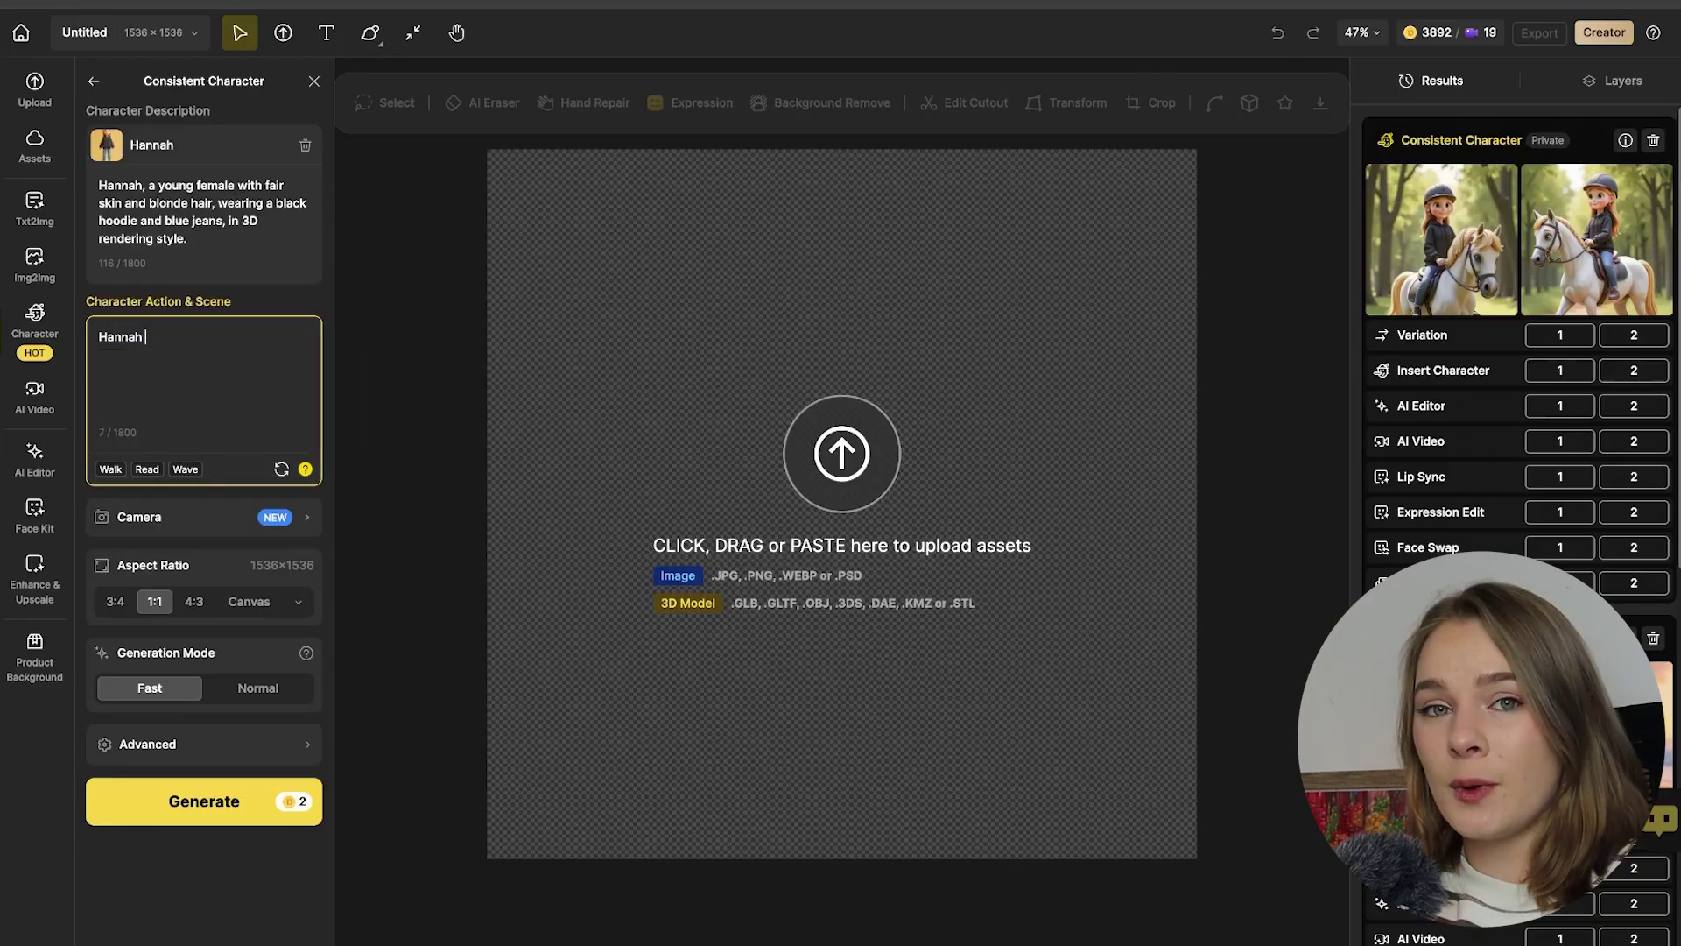
{"action": "type", "text": "working at a computer as a graphic design"}
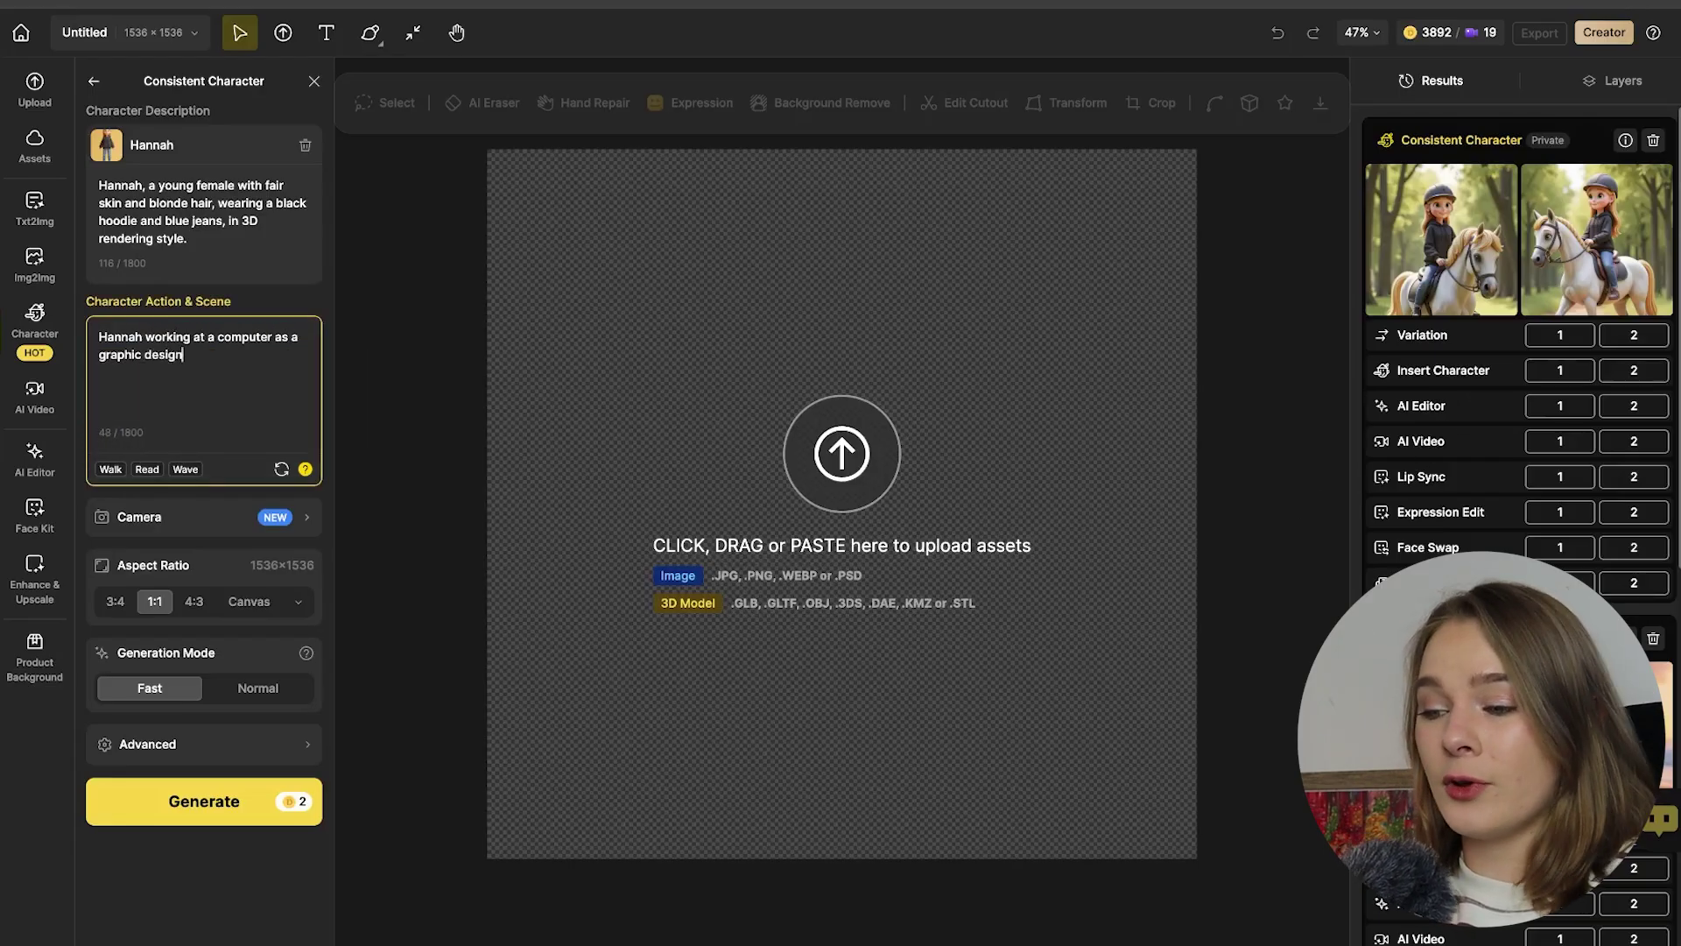
{"action": "type", "text": "er in her home office. she i"}
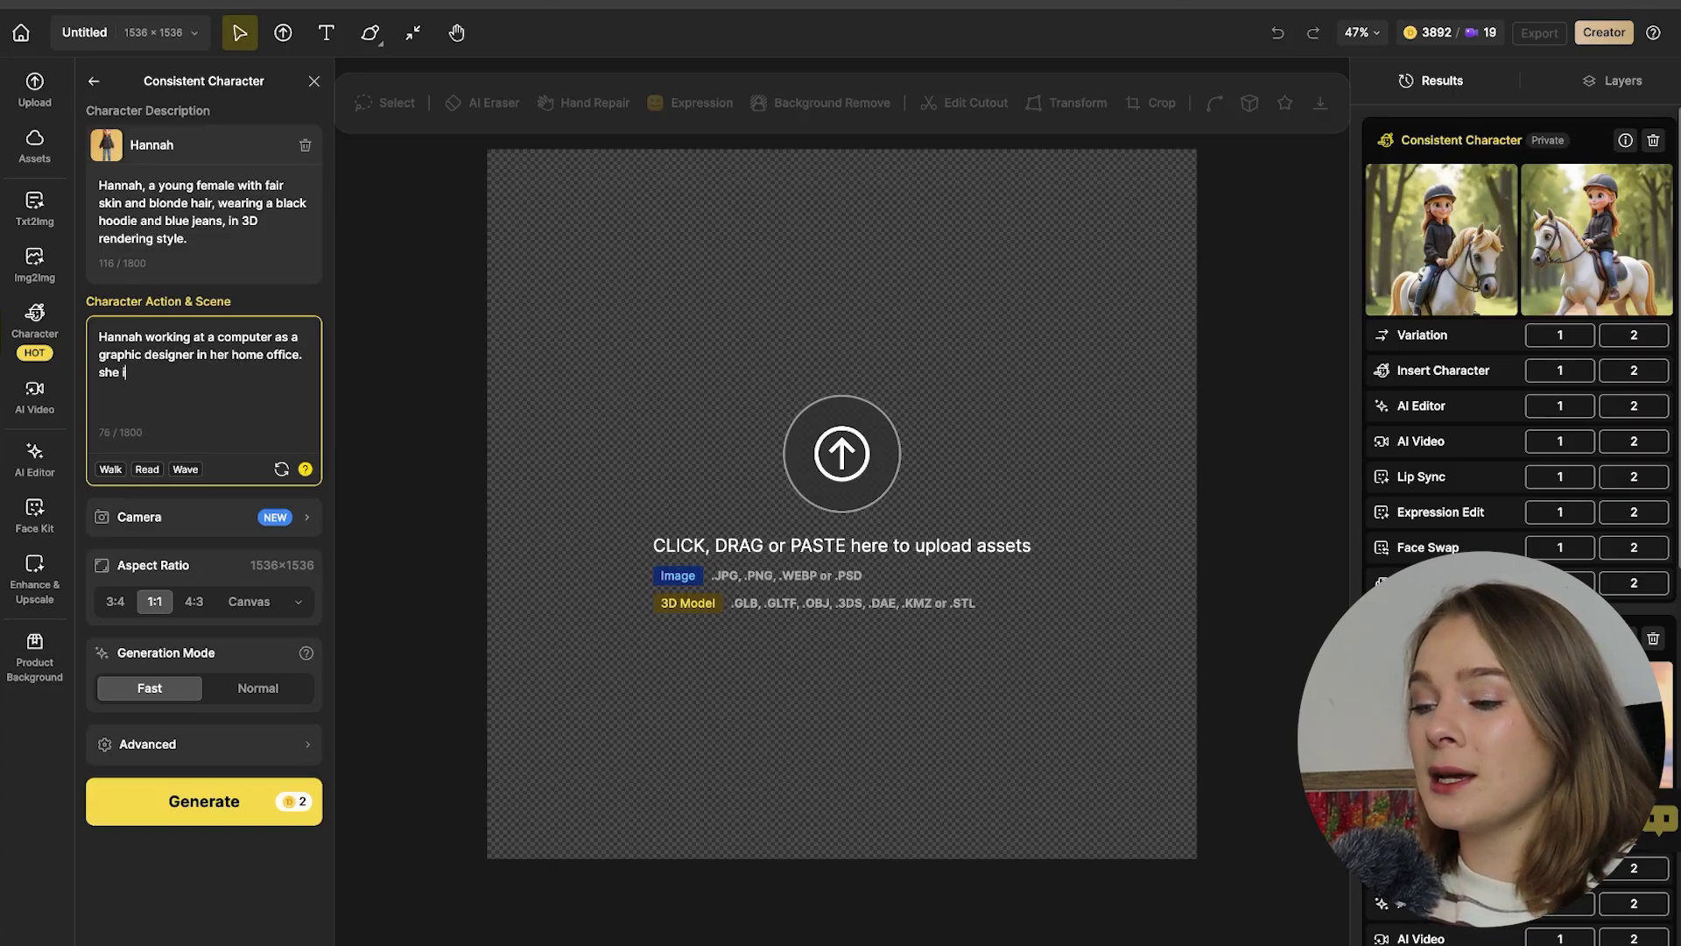
{"action": "type", "text": "s concentrating and looking at "}
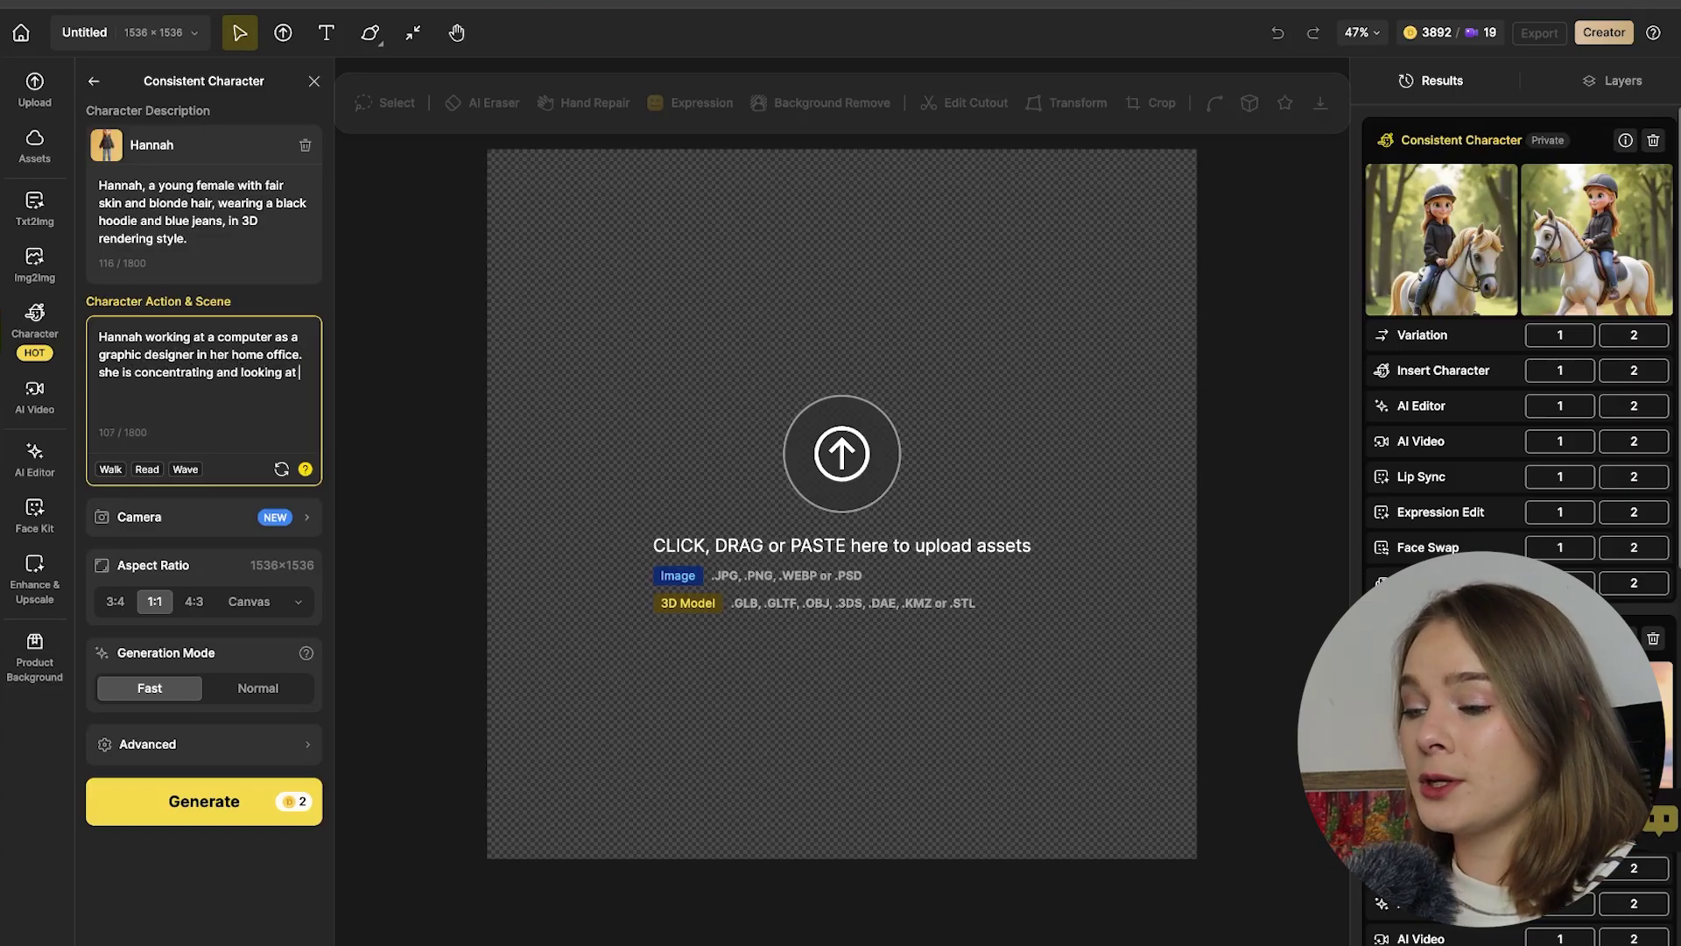
{"action": "type", "text": "her monitor computer screen intensley"}
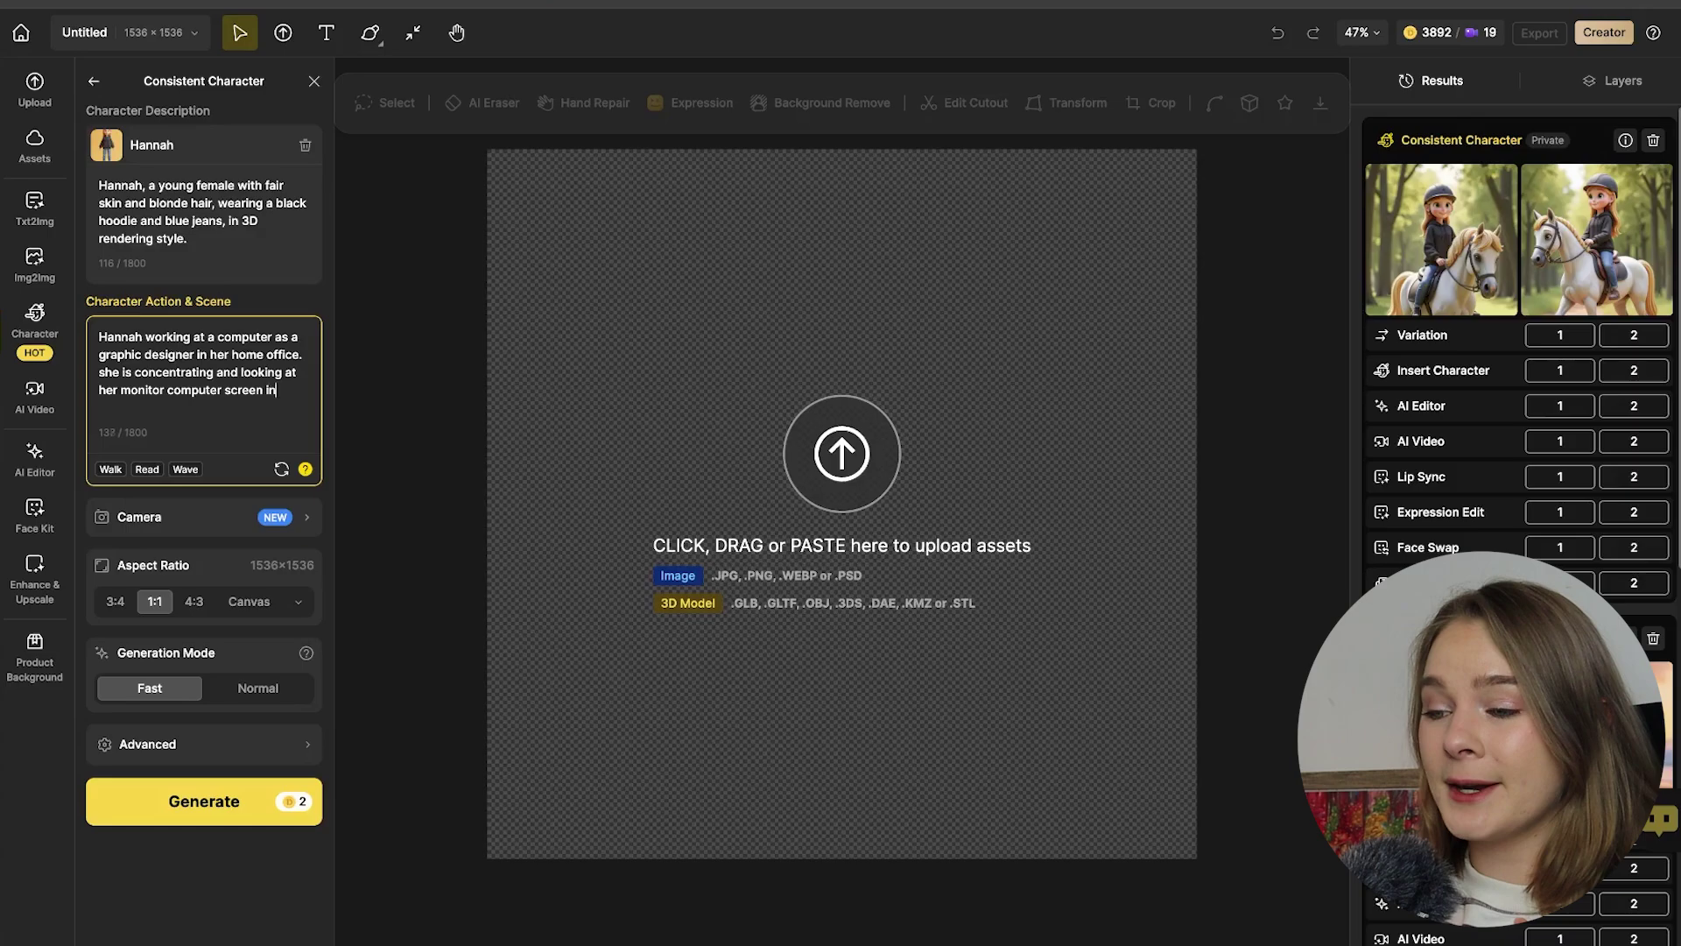
{"action": "key", "text": "BackSpace"}
{"action": "key", "text": "BackSpace"}
{"action": "key", "text": "BackSpace"}
{"action": "type", "text": "ly"}
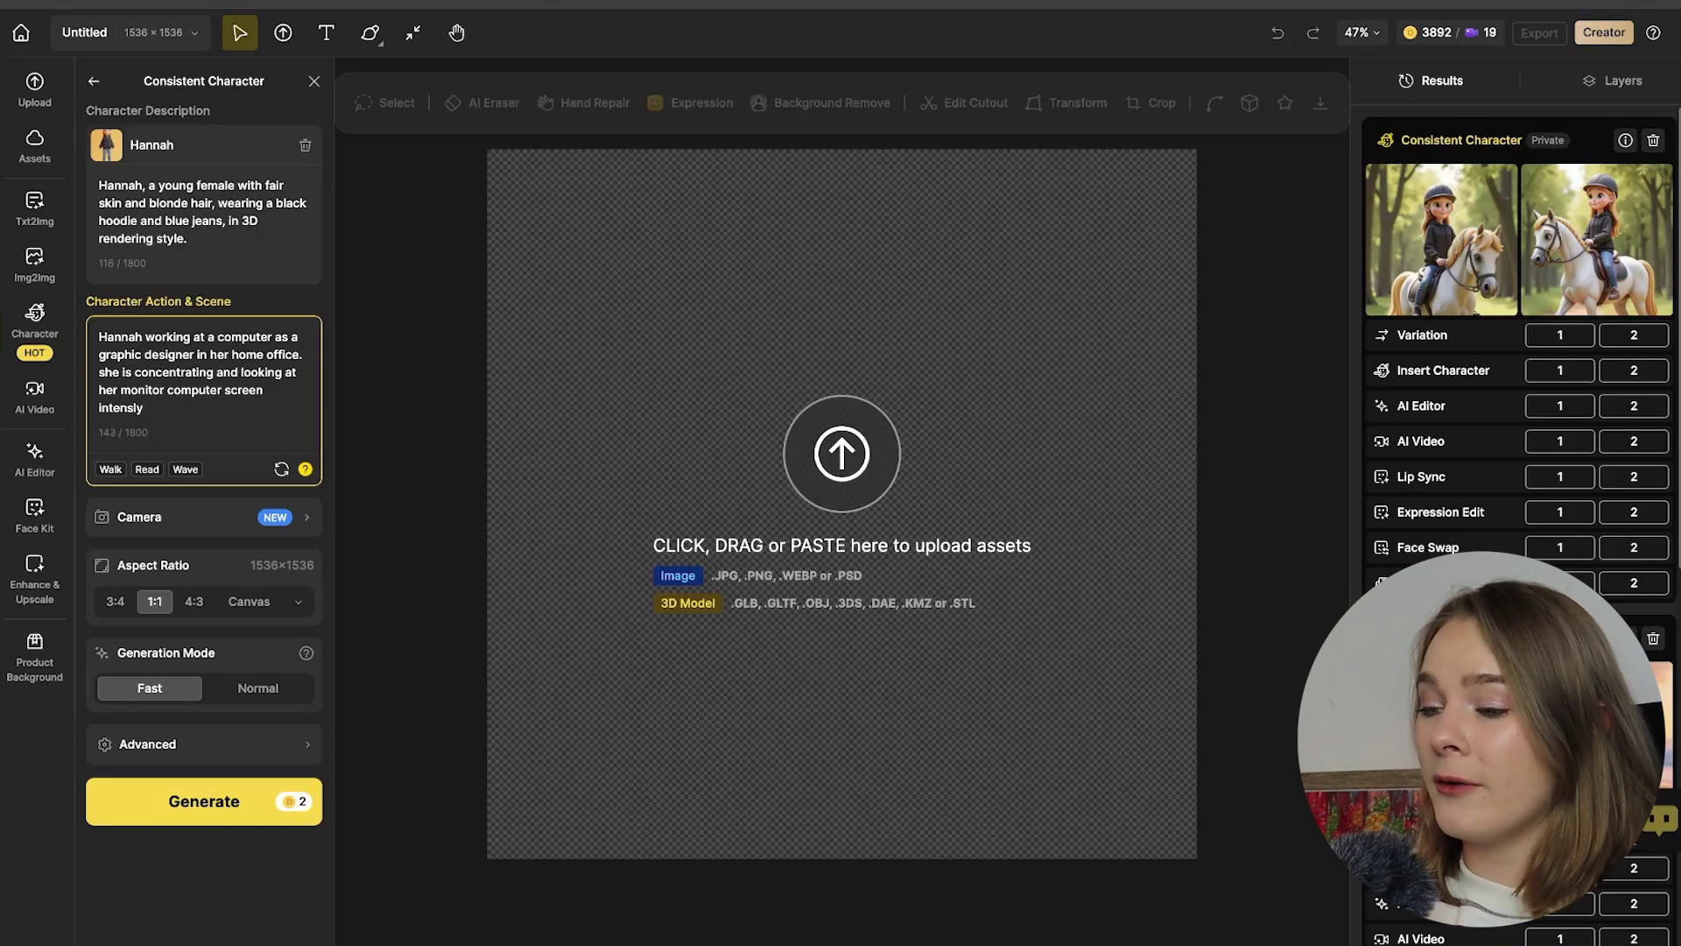
{"action": "right_click", "coordinate": [131, 406]}
{"action": "left_click", "coordinate": [156, 436]}
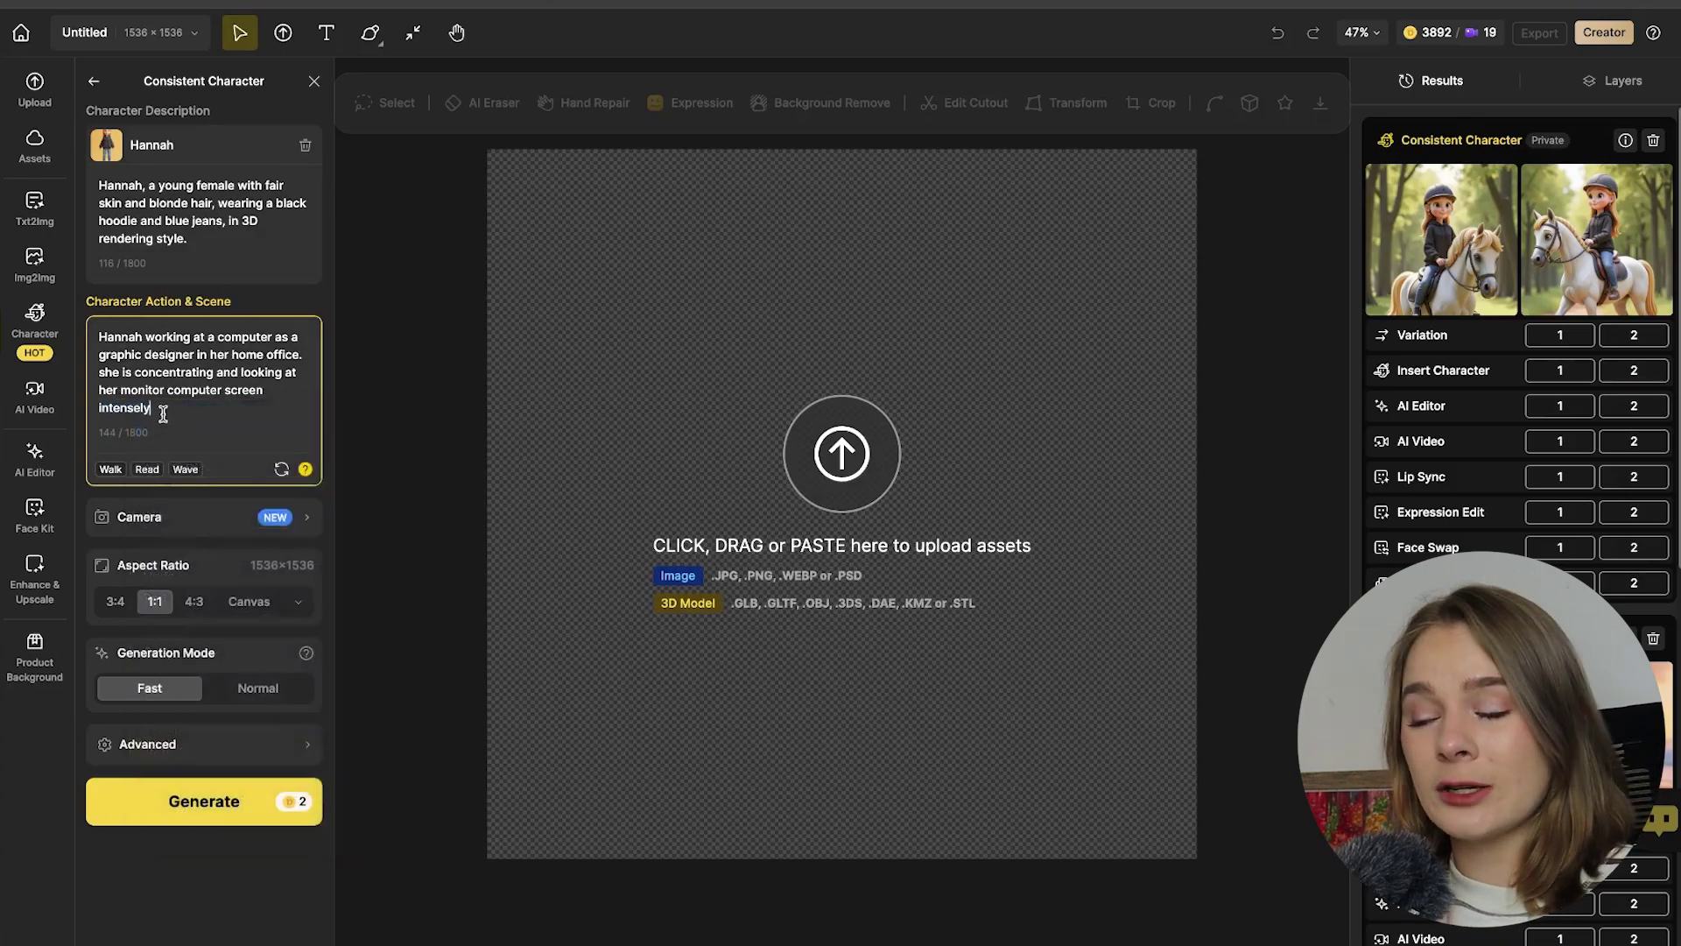
- Generate the home-office images and select the scene text for replacement
{"action": "left_click", "coordinate": [187, 797]}
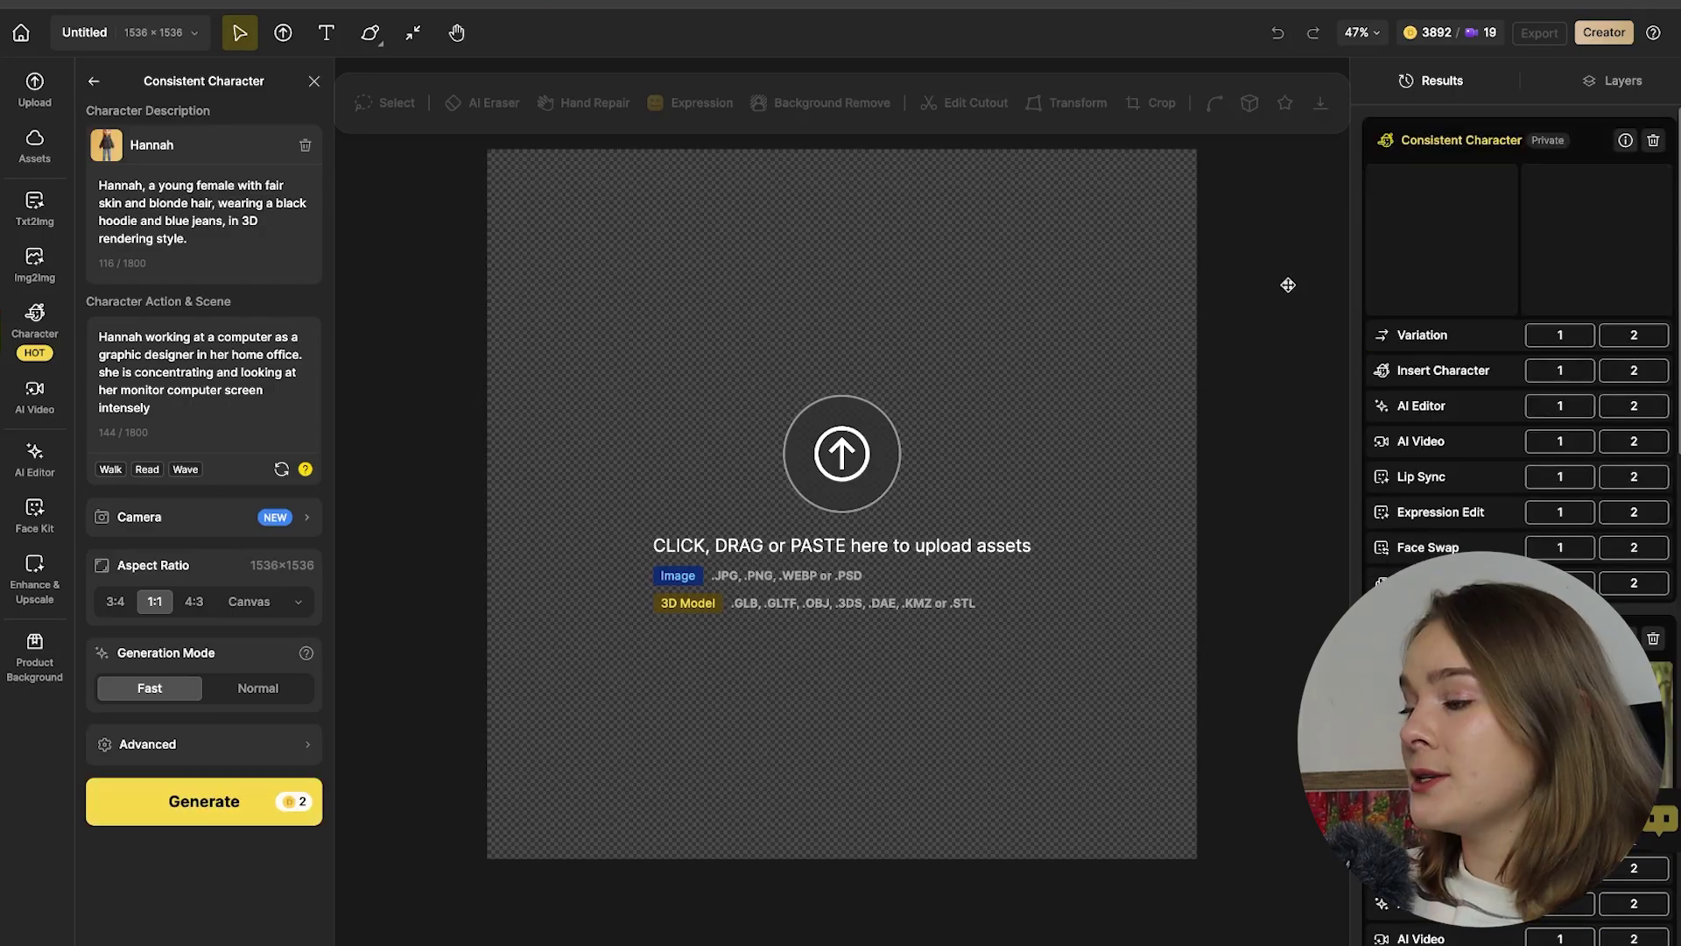
{"action": "mouse_move", "coordinate": [1433, 274]}
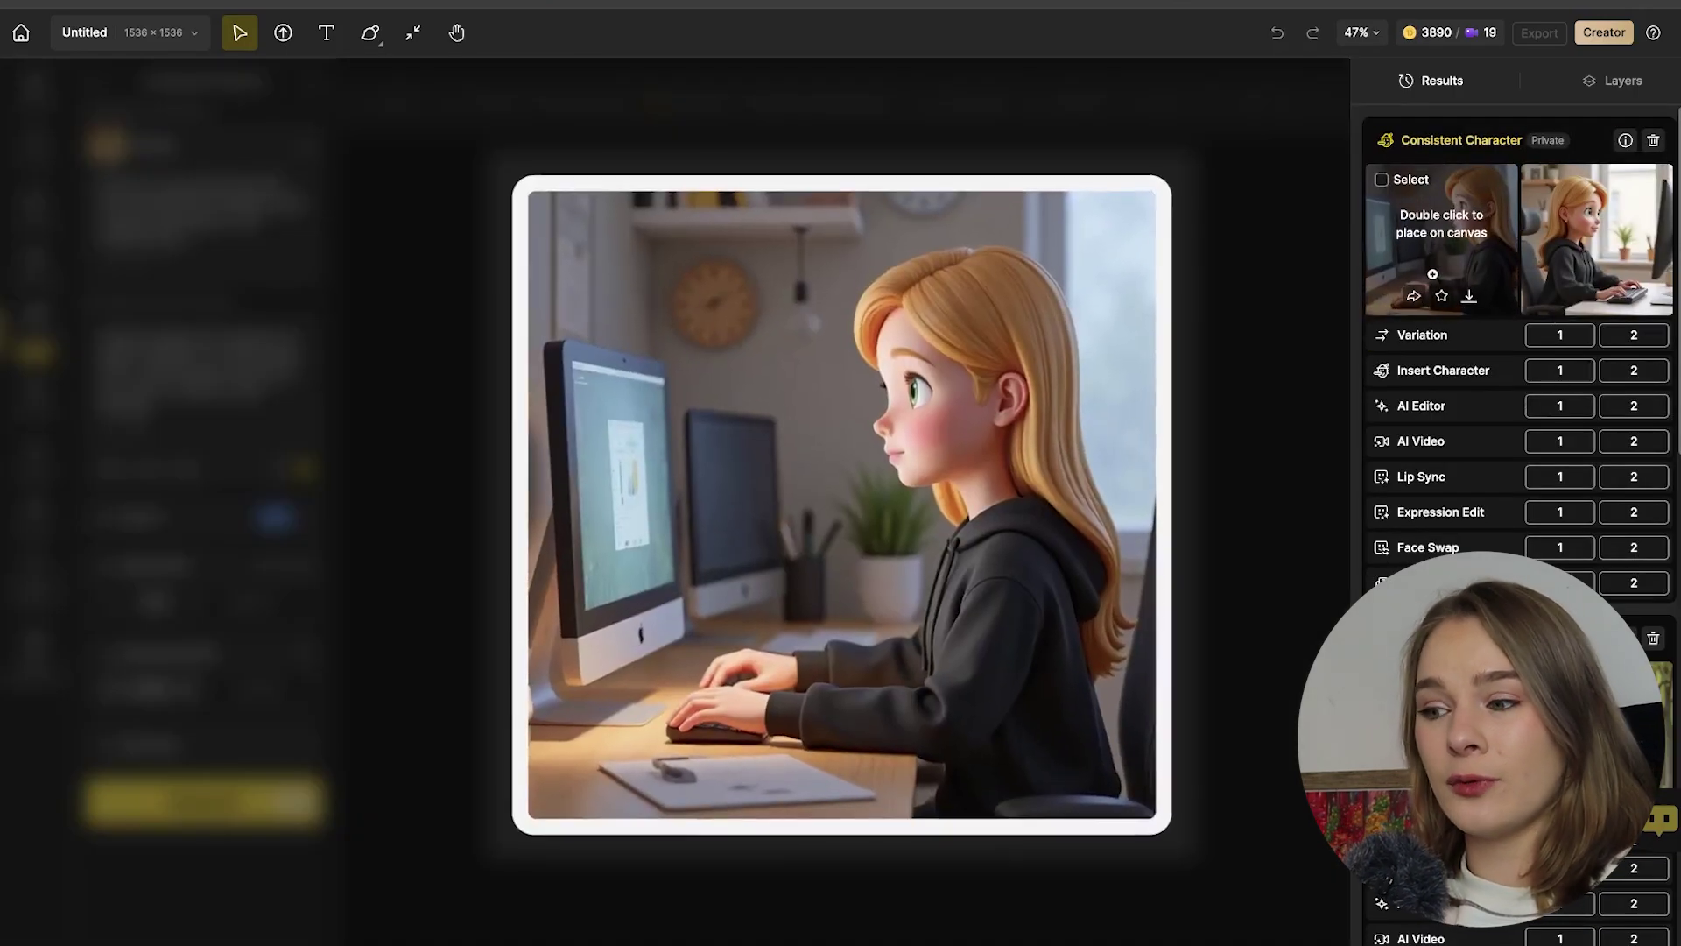
{"action": "mouse_move", "coordinate": [1534, 268]}
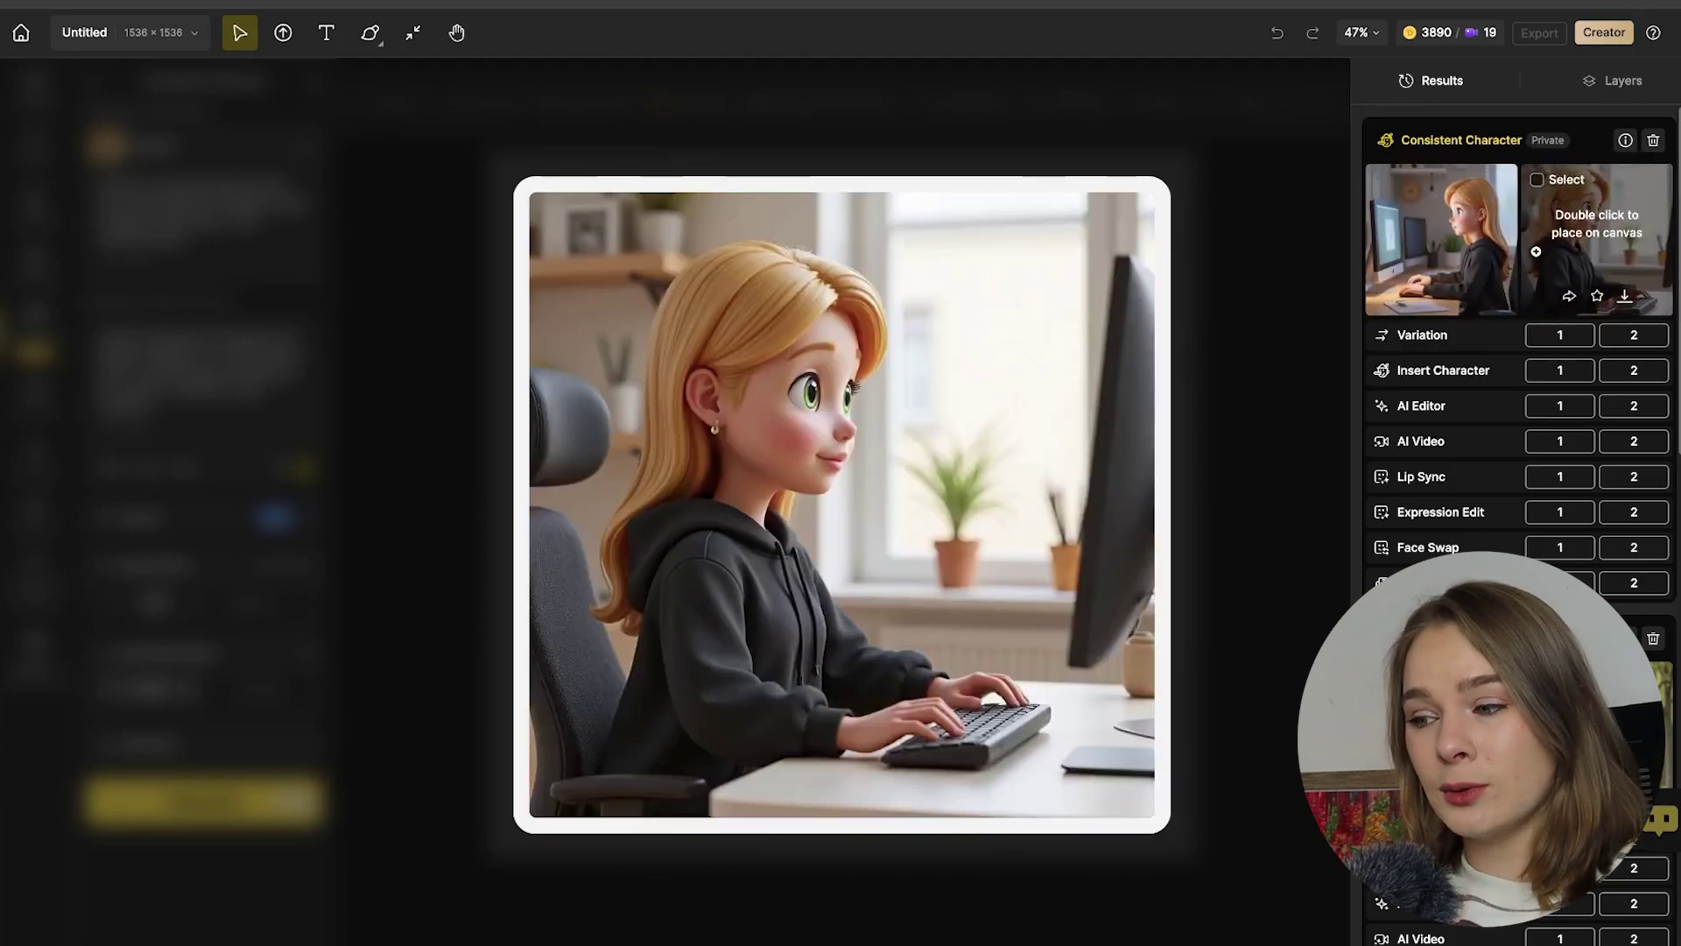
{"action": "left_click_drag", "start_coordinate": [227, 410], "coordinate": [158, 337]}
- Generate Hannah on a purple dragon high among big white clouds, then start a waterfall-stallion prompt
{"action": "key", "text": "BackSpace"}
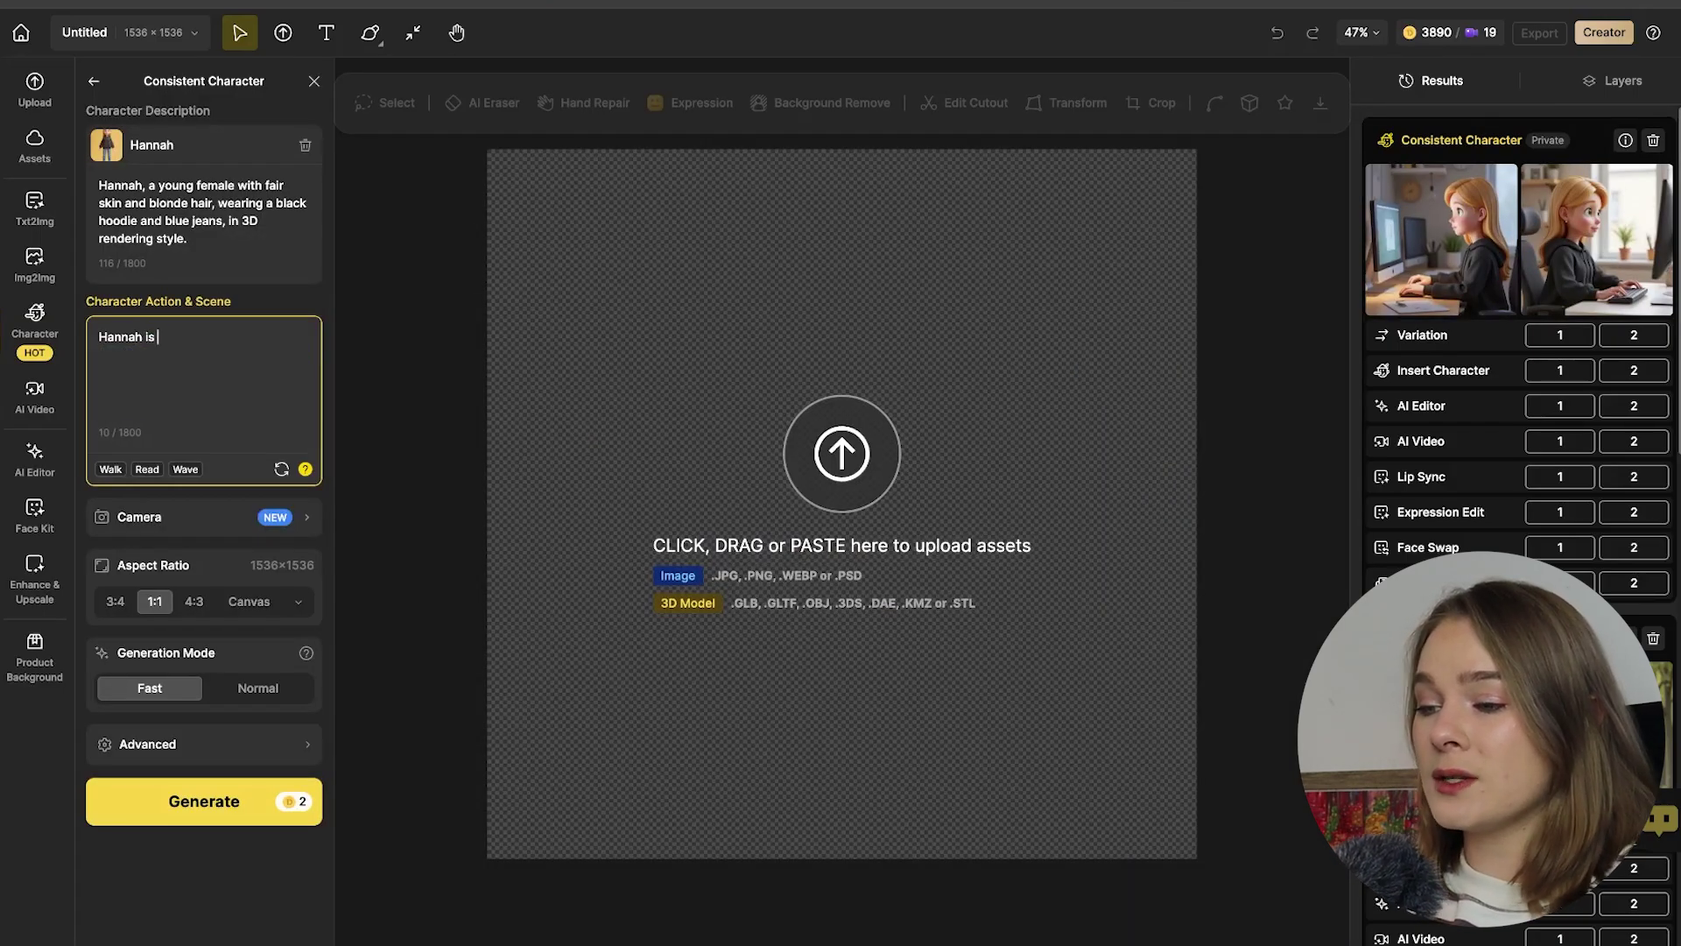
{"action": "type", "text": "sitting on a purple drago"}
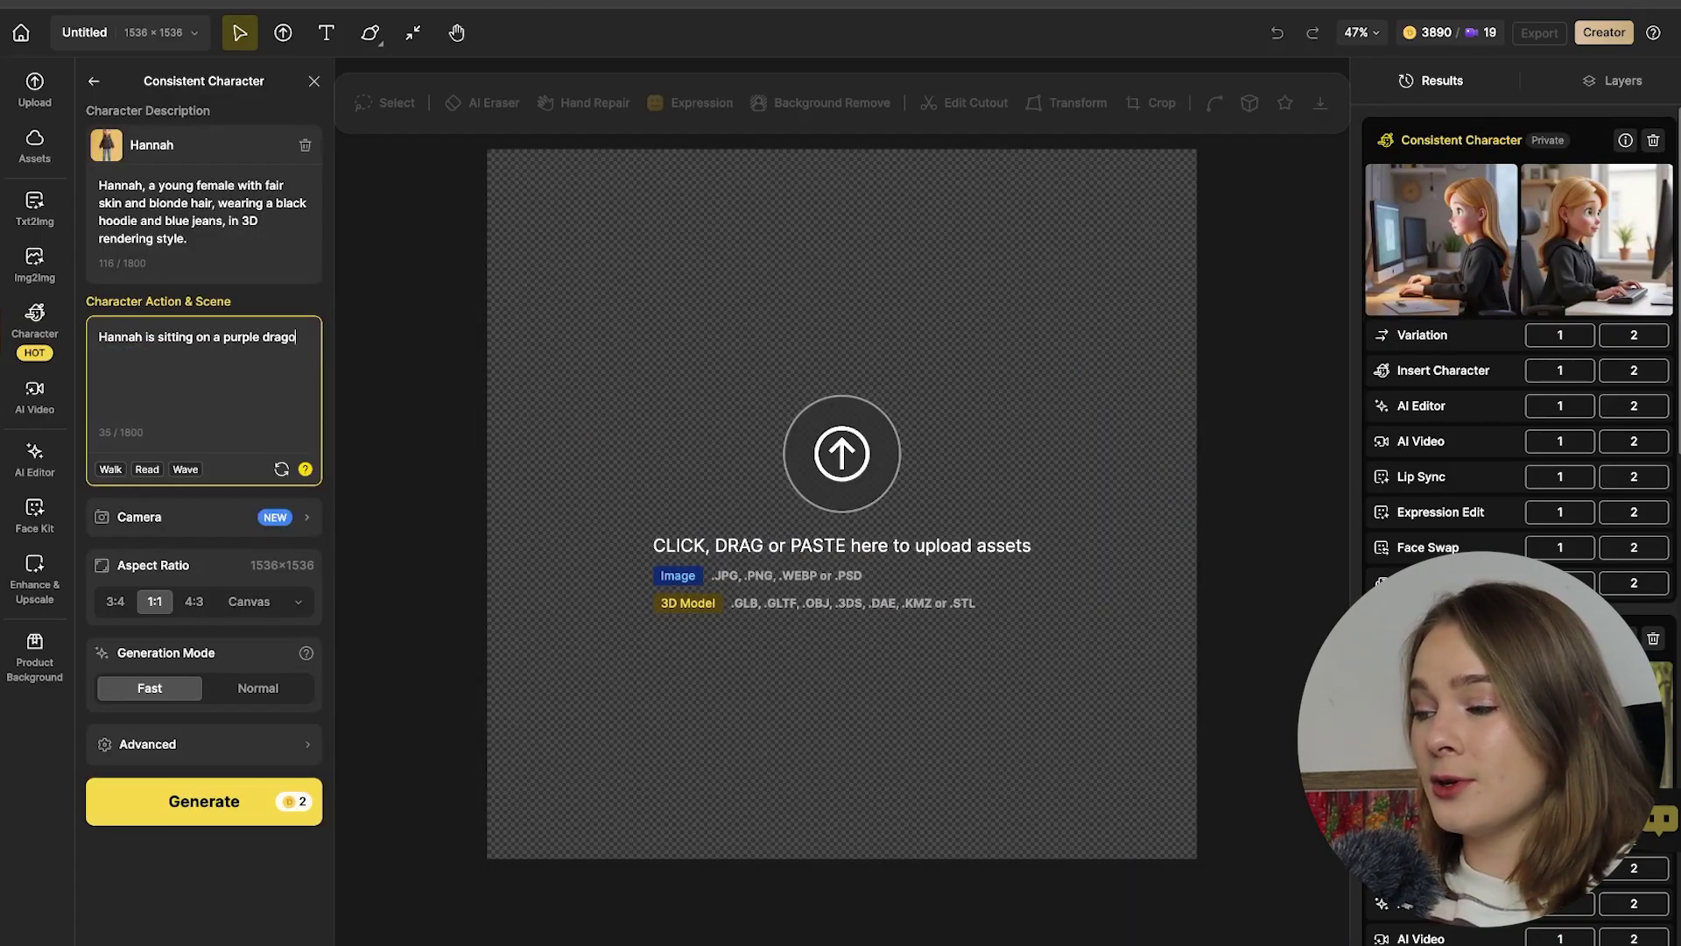
{"action": "type", "text": "n flting high in the sky"}
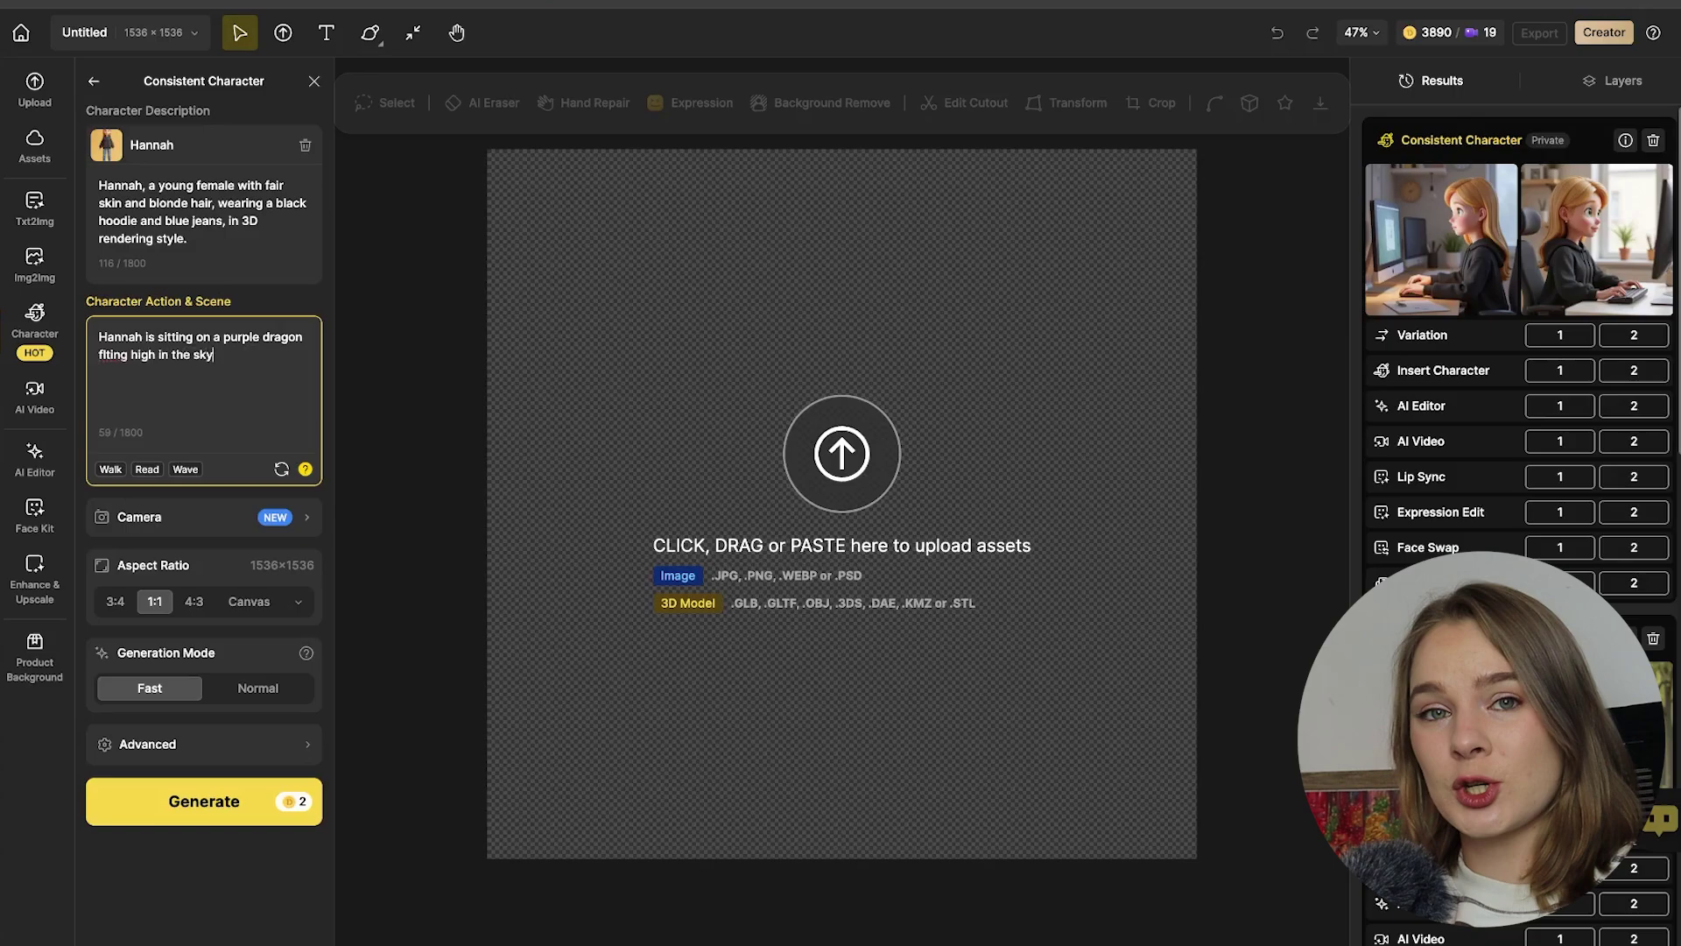
{"action": "type", "text": ". there are big white c"}
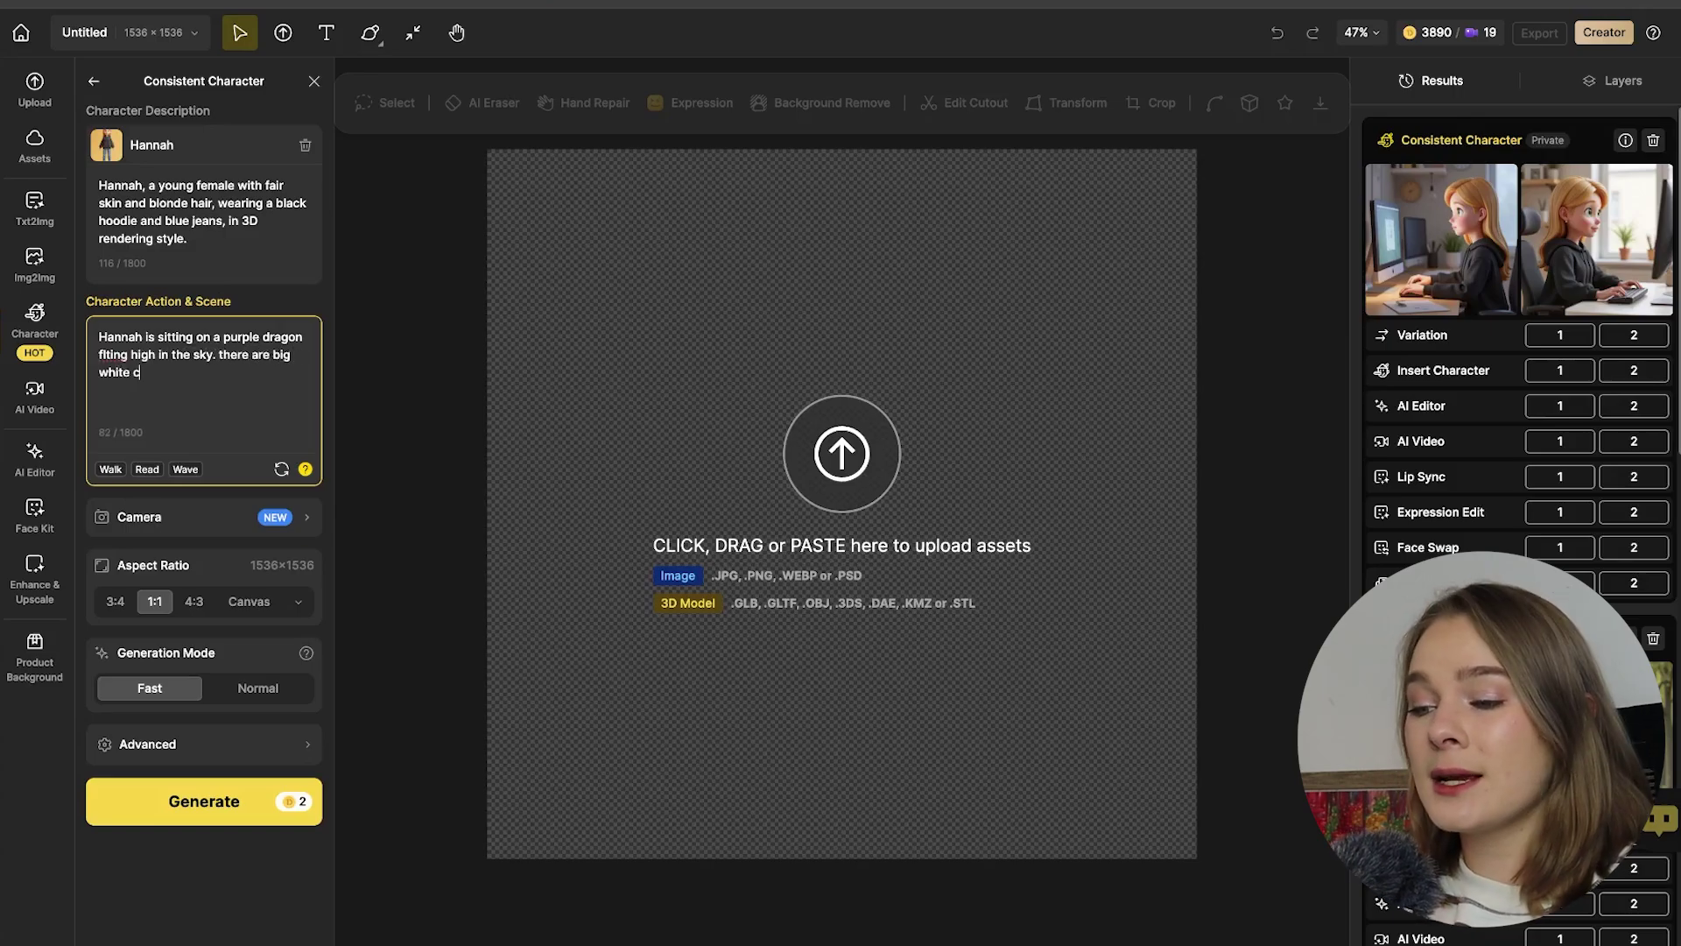
{"action": "type", "text": "louds in the blue sky"}
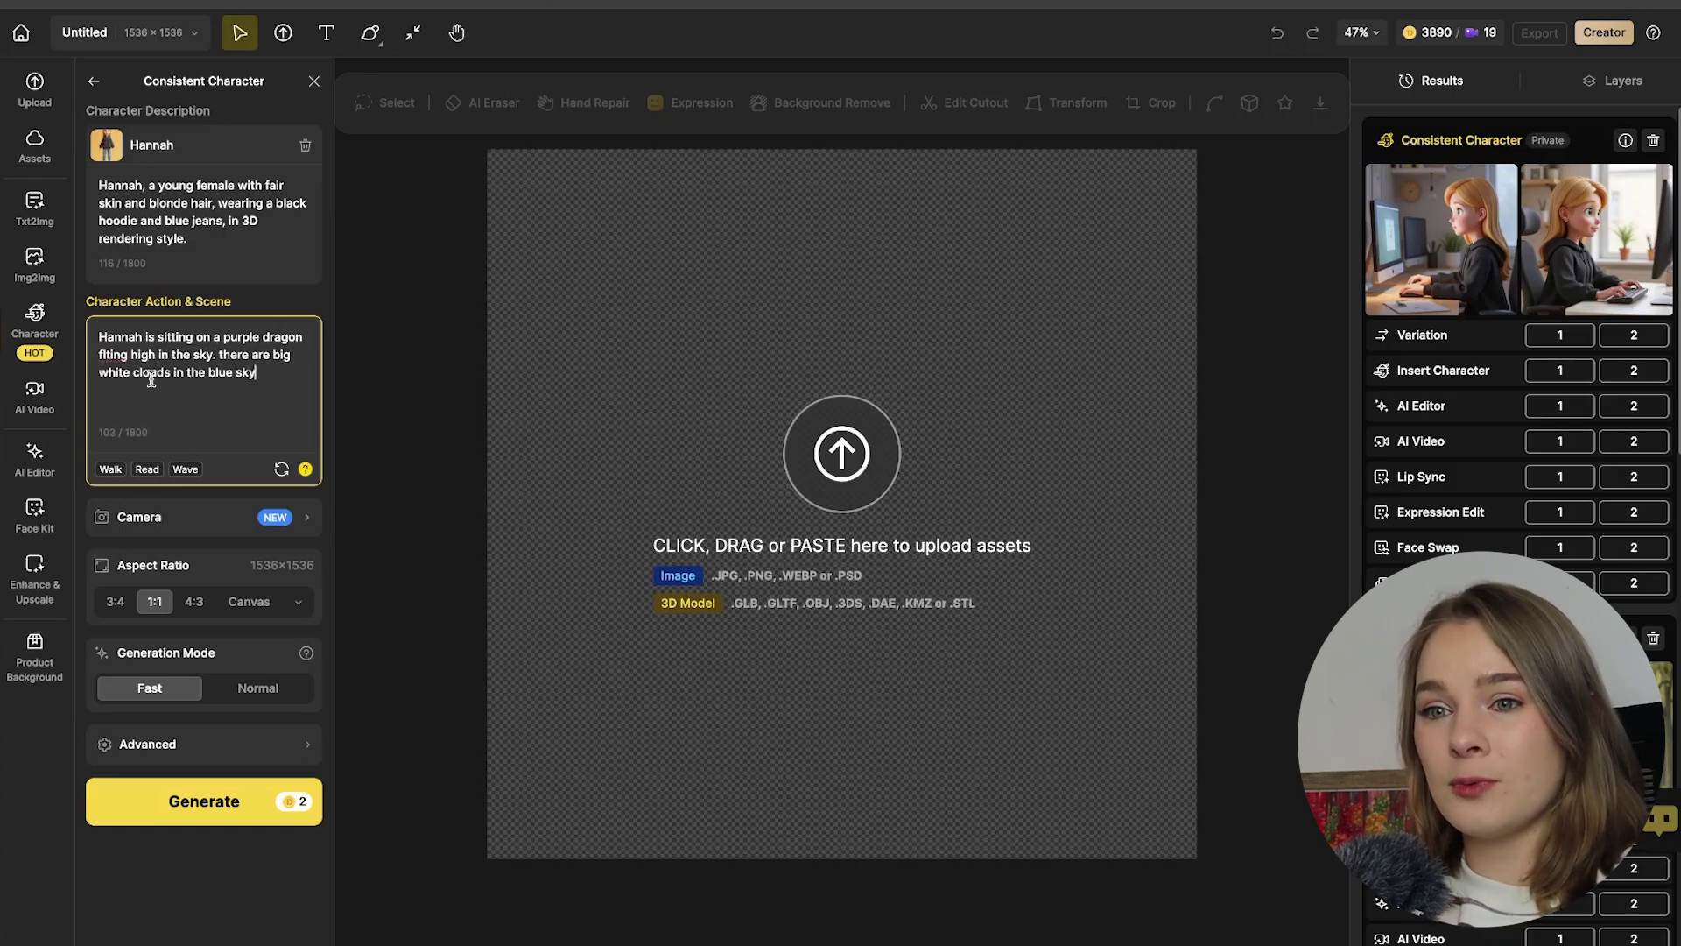
{"action": "left_click", "coordinate": [235, 792]}
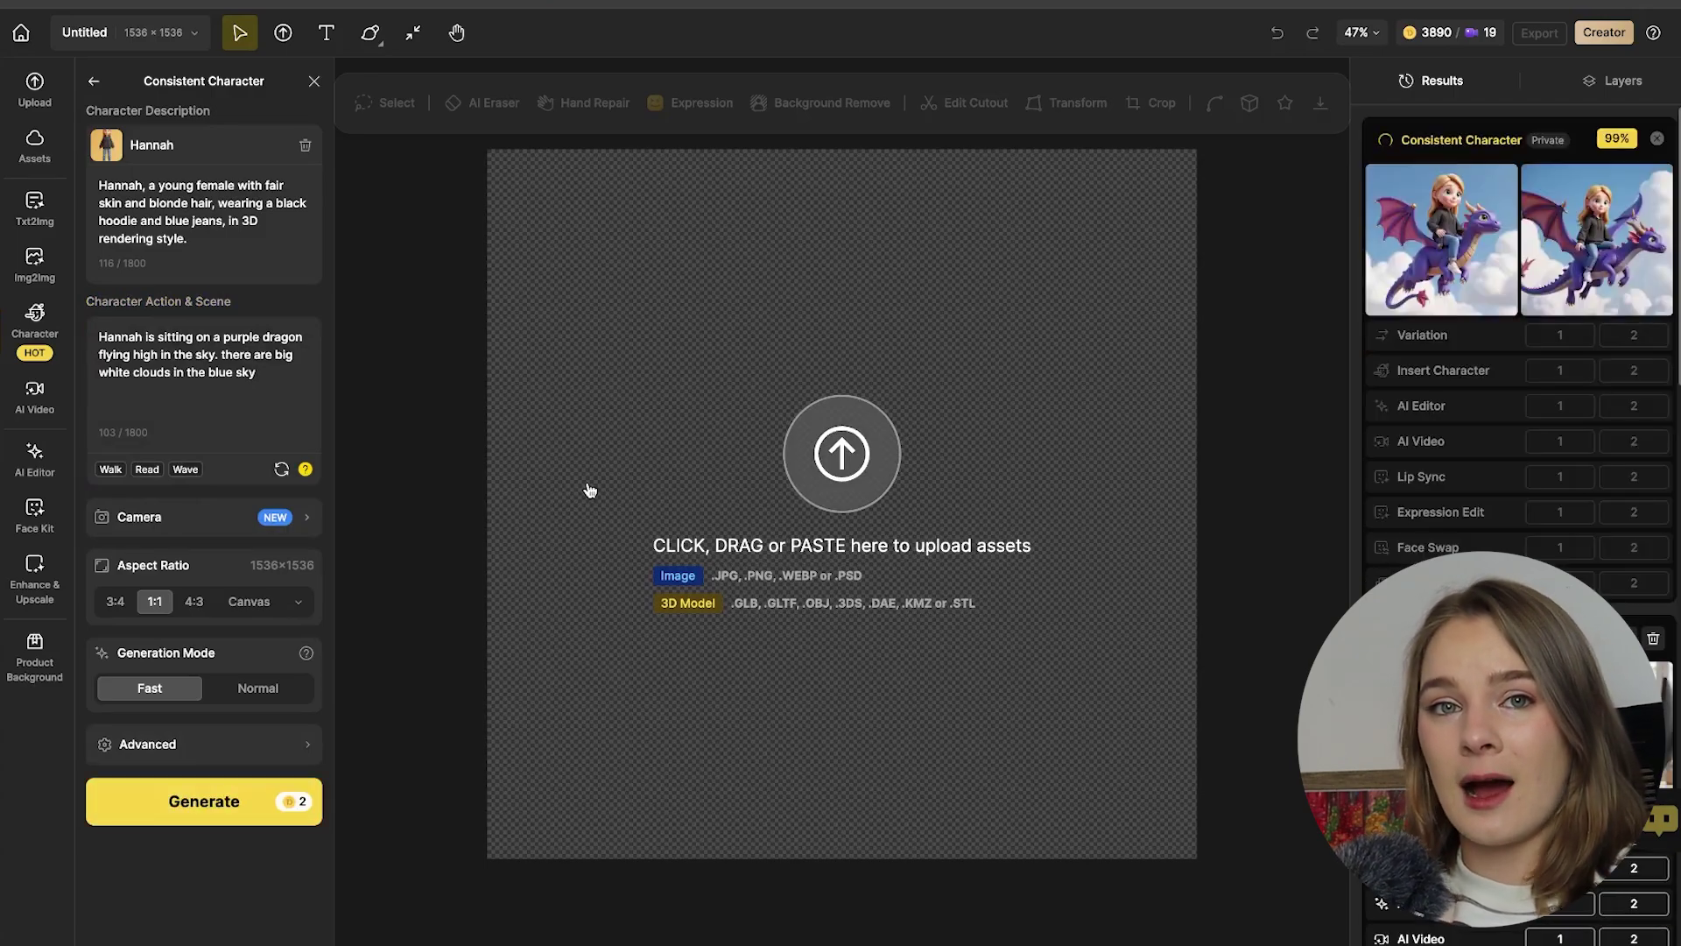
{"action": "mouse_move", "coordinate": [1394, 211]}
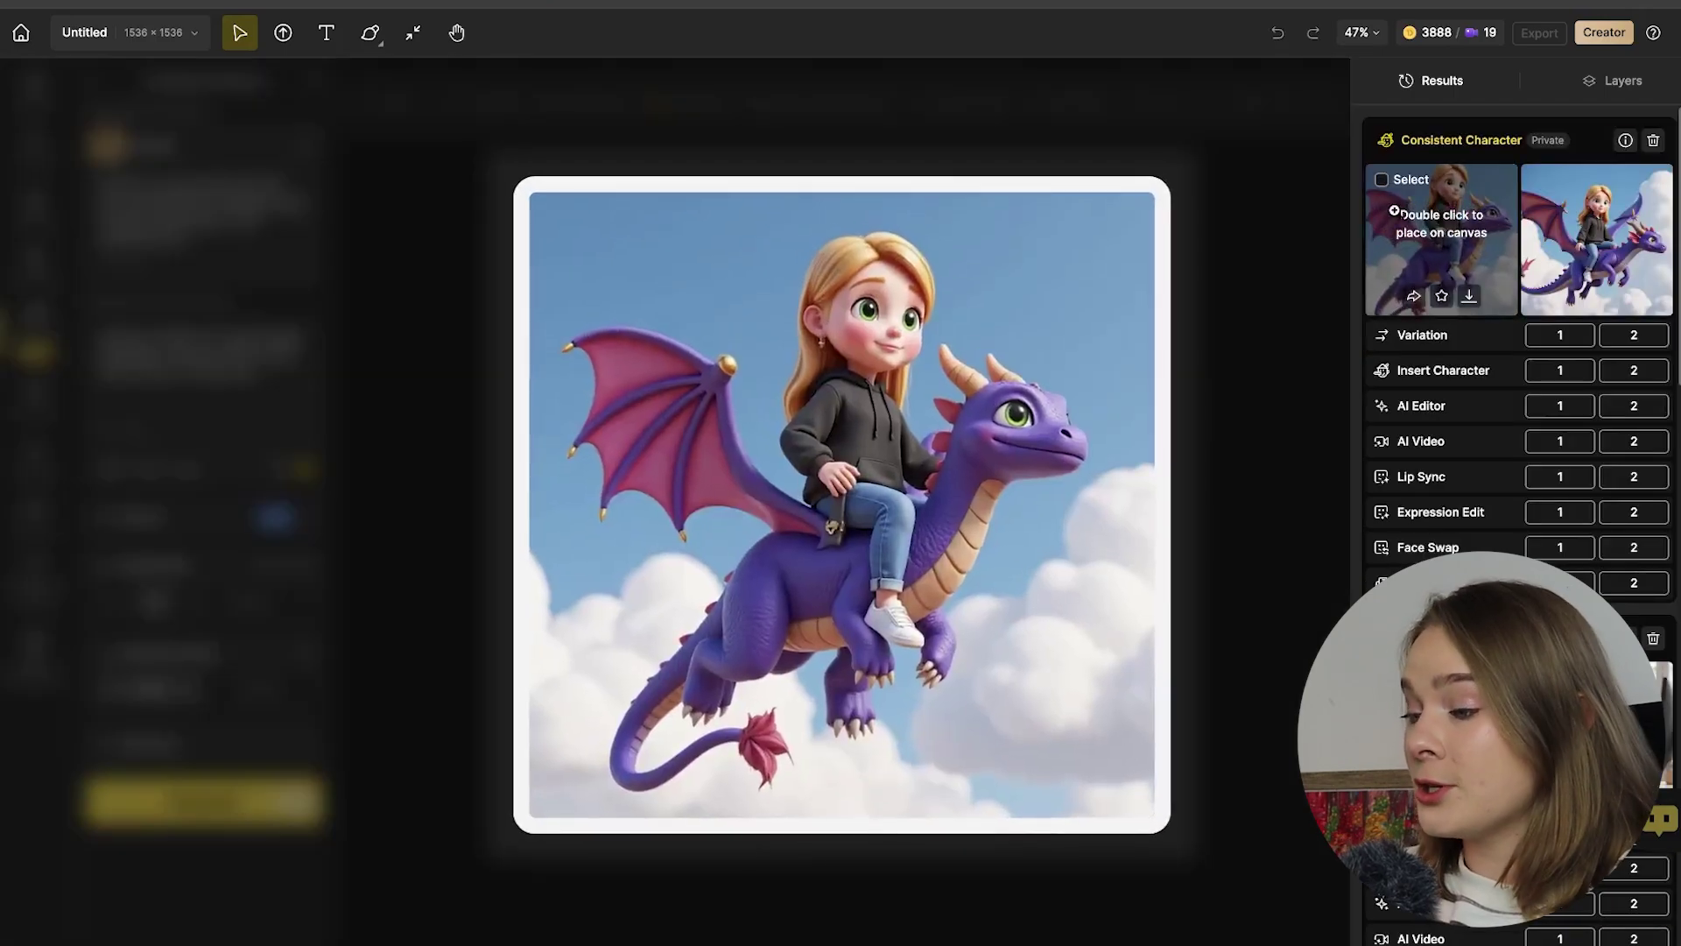
{"action": "mouse_move", "coordinate": [1526, 222]}
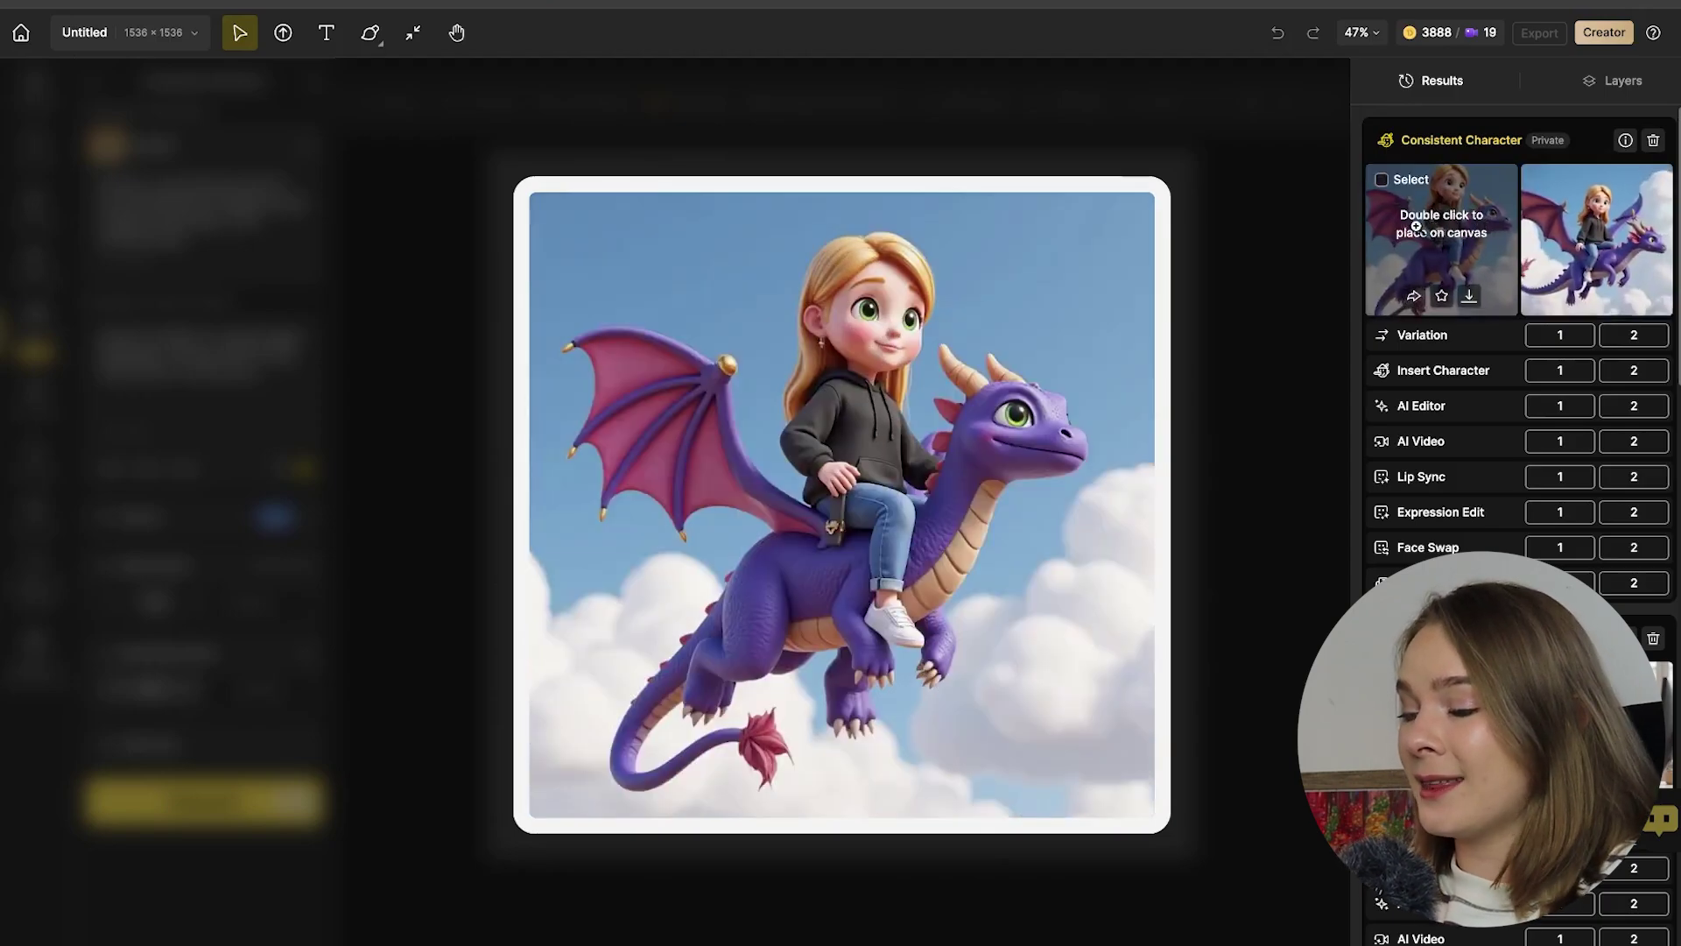
{"action": "type", "text": "forest. the white stallion is "}
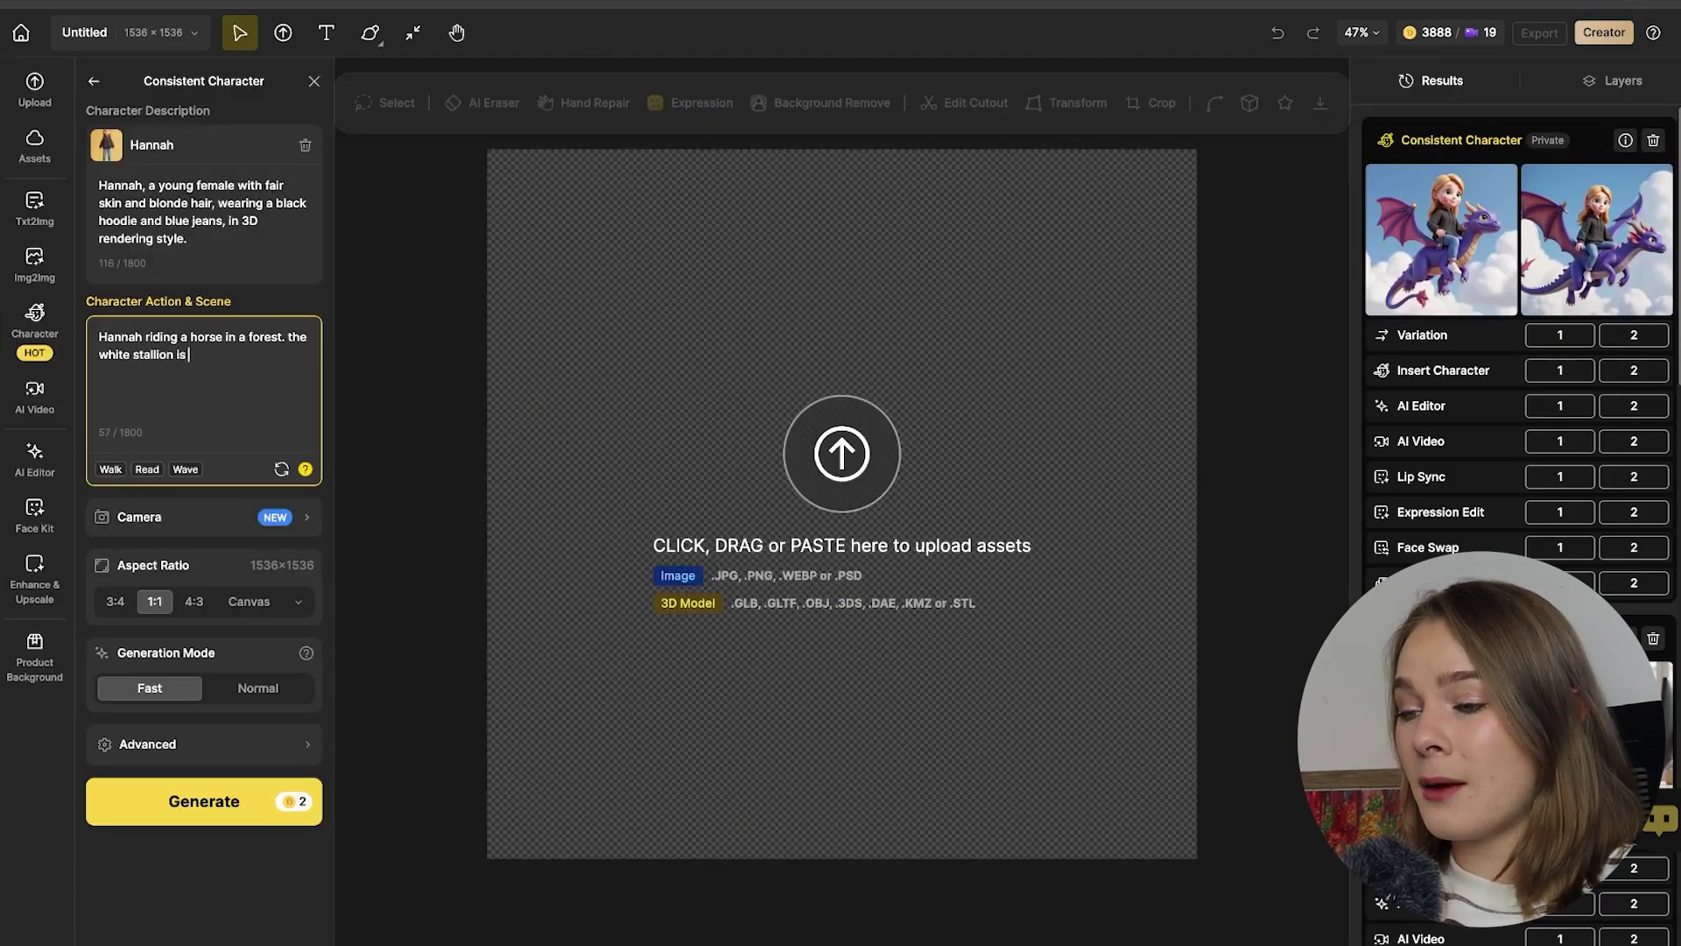
{"action": "type", "text": "standing tall. there is a waterfall next to the horse. the trees are "}
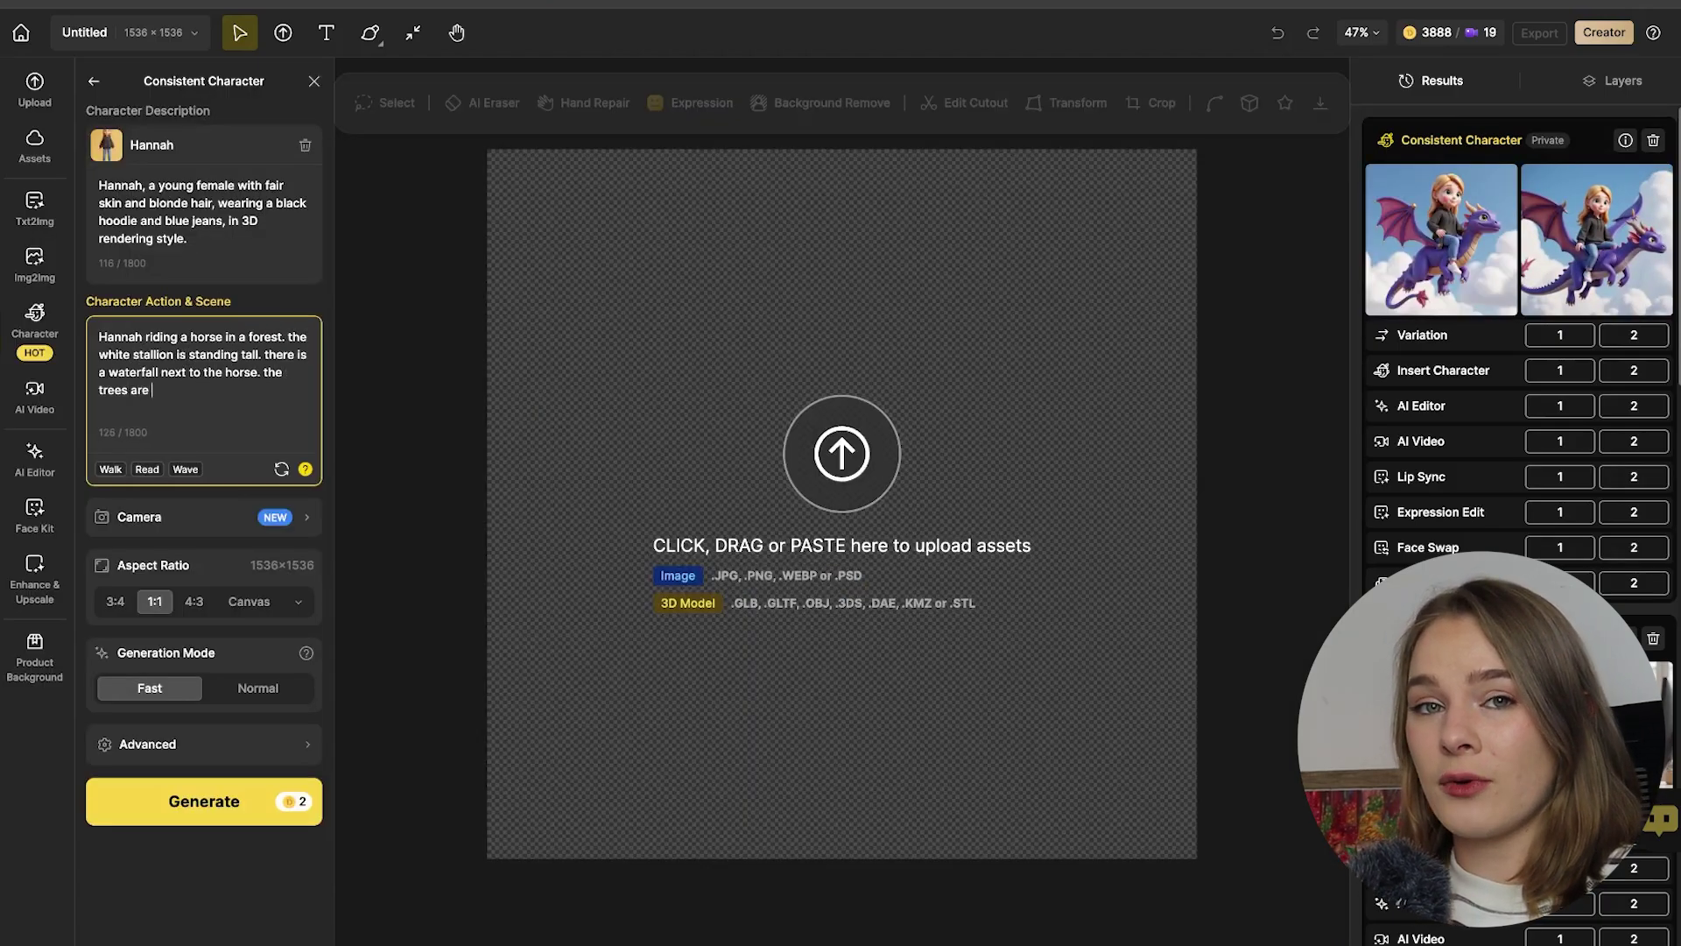
{"action": "type", "text": "green and the sky is blue. a hot summer day in the forest horse riding. Hannah is wearing a horse "}
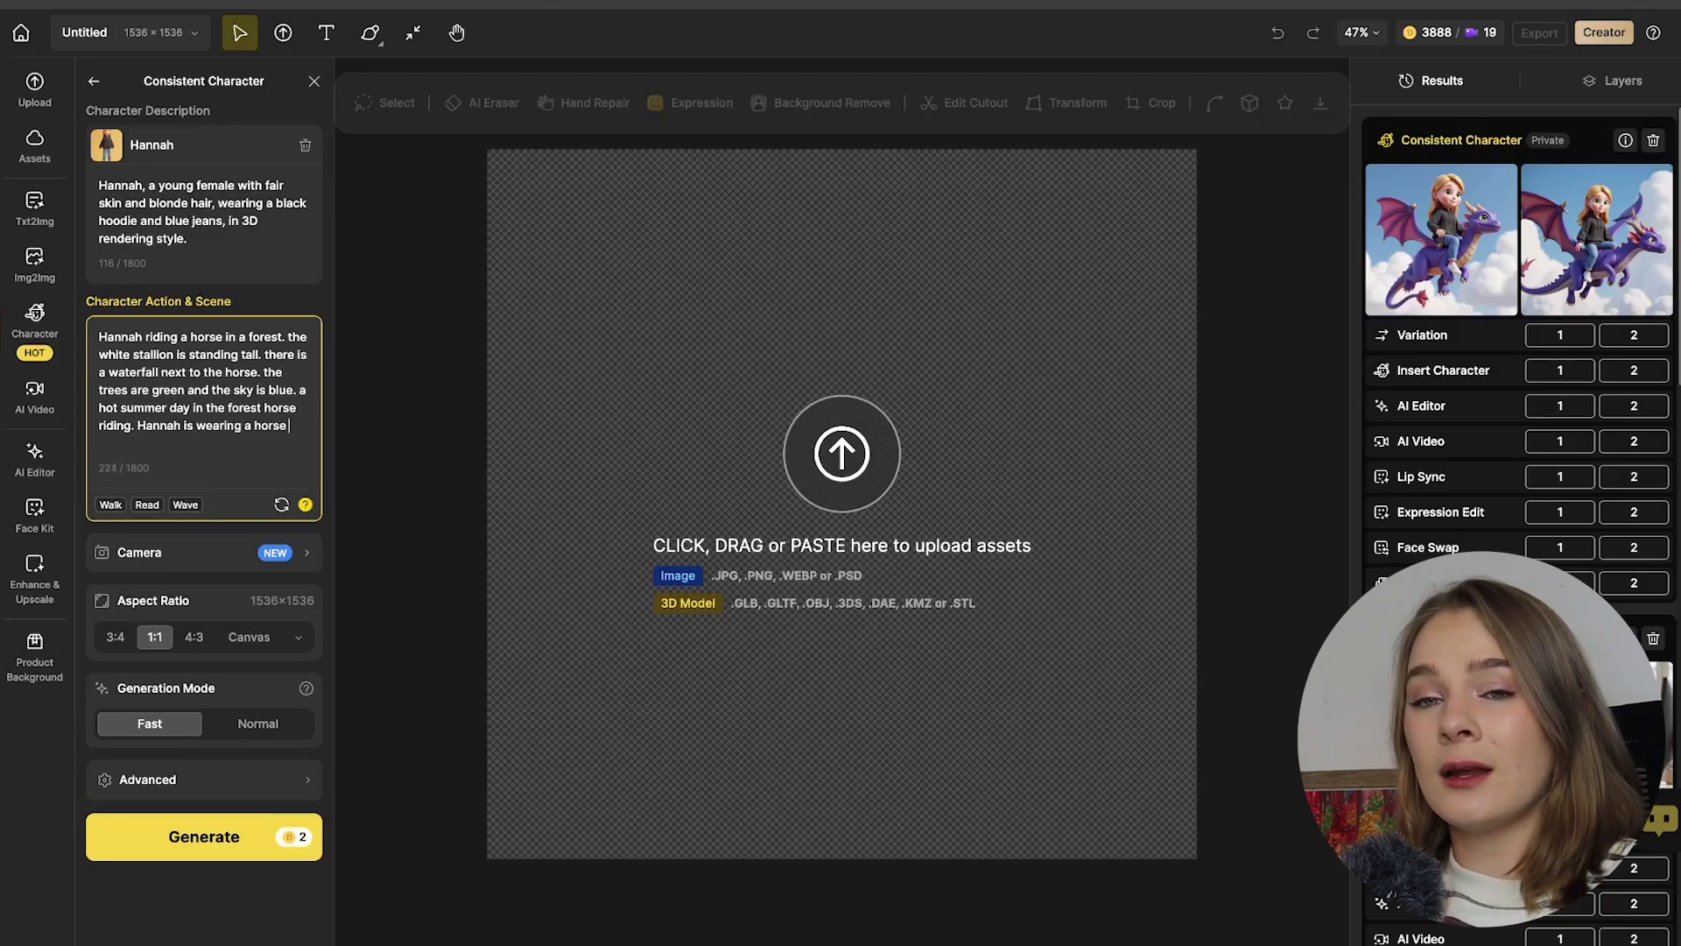
{"action": "type", "text": "riding helmet"}
- Generate the white-horse waterfall images and place the first one on the 1536×1536 canvas
{"action": "left_click", "coordinate": [219, 838]}
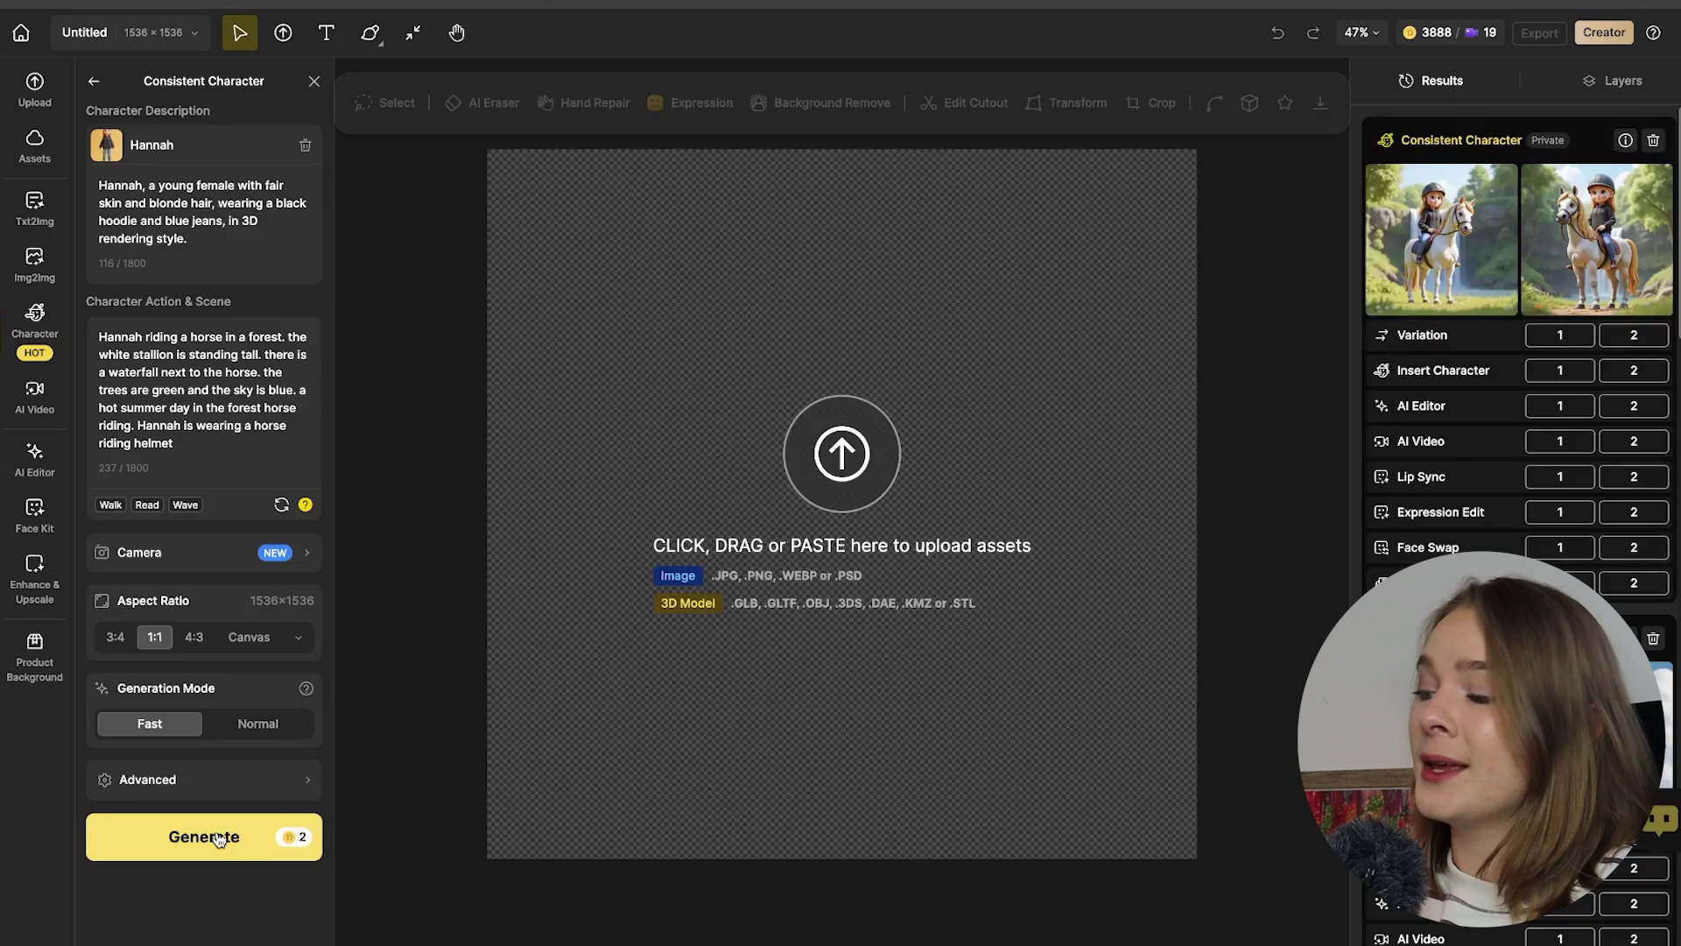
{"action": "mouse_move", "coordinate": [1421, 263]}
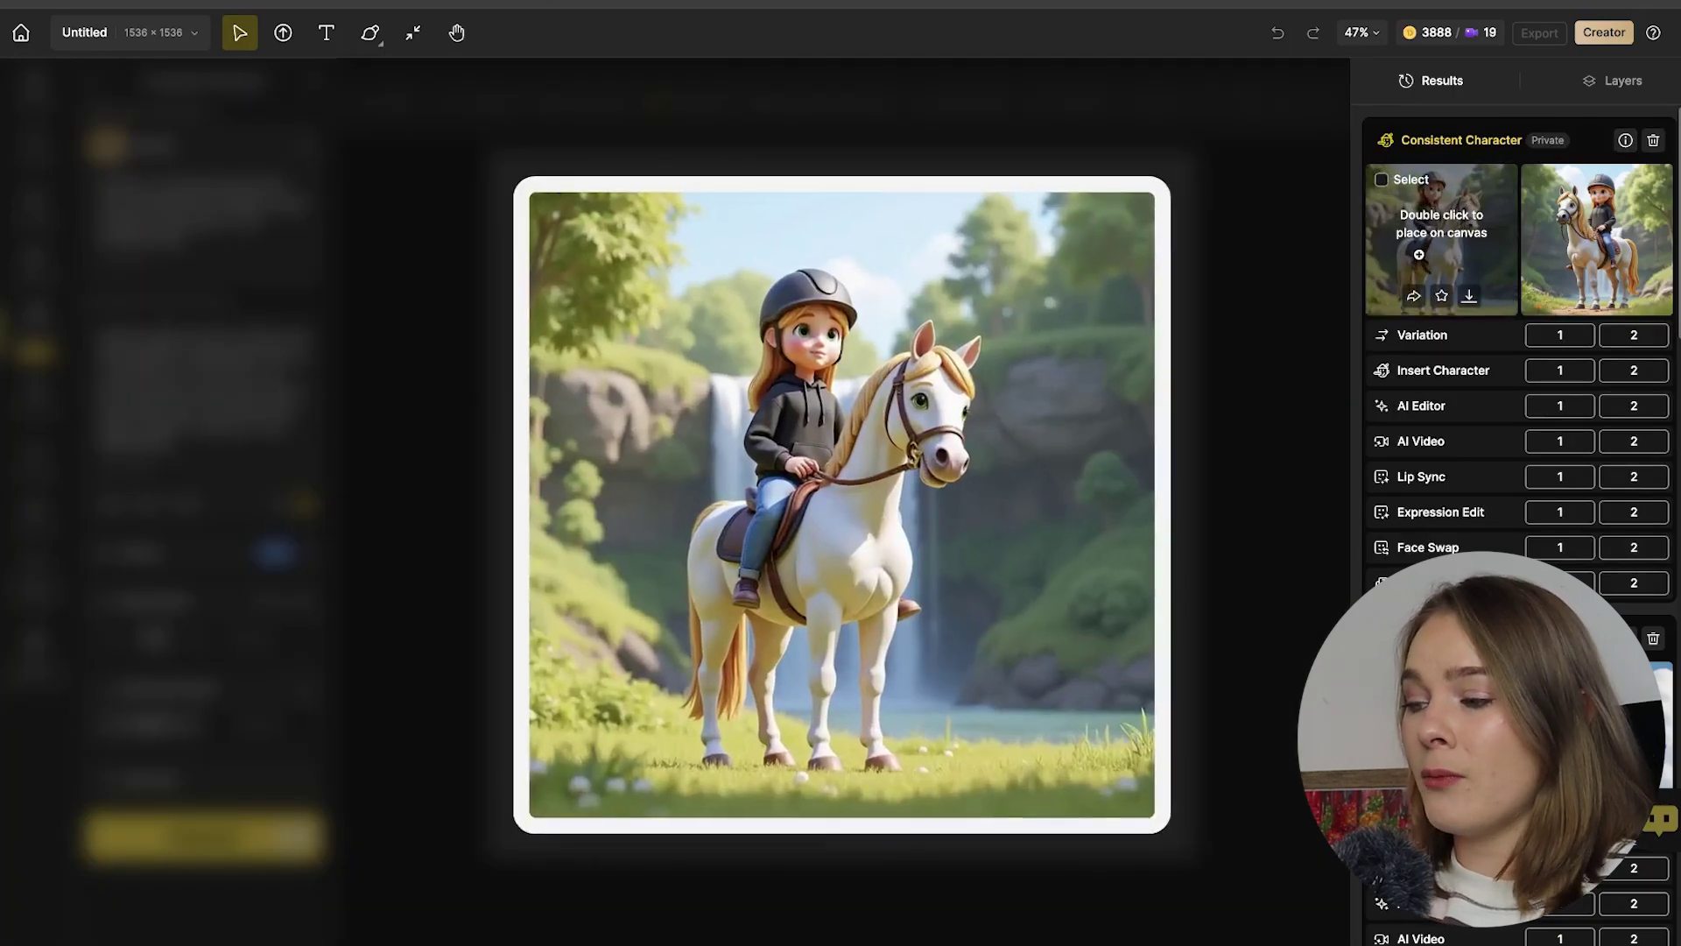
{"action": "mouse_move", "coordinate": [1561, 249]}
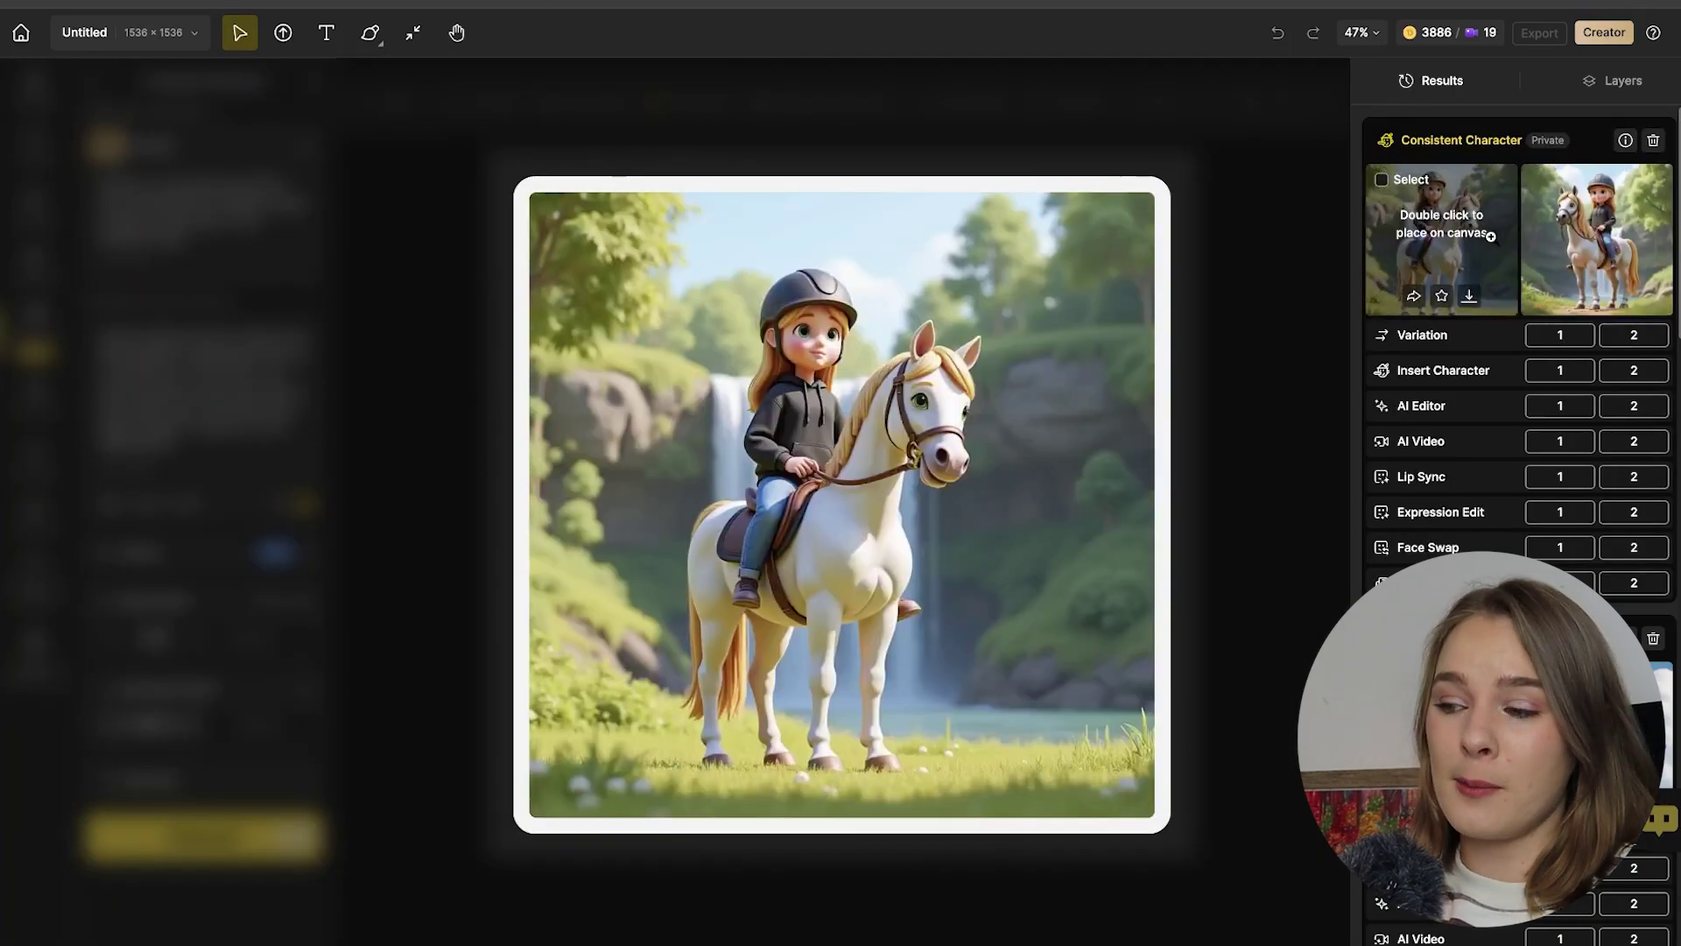
{"action": "double_click", "coordinate": [1416, 255]}
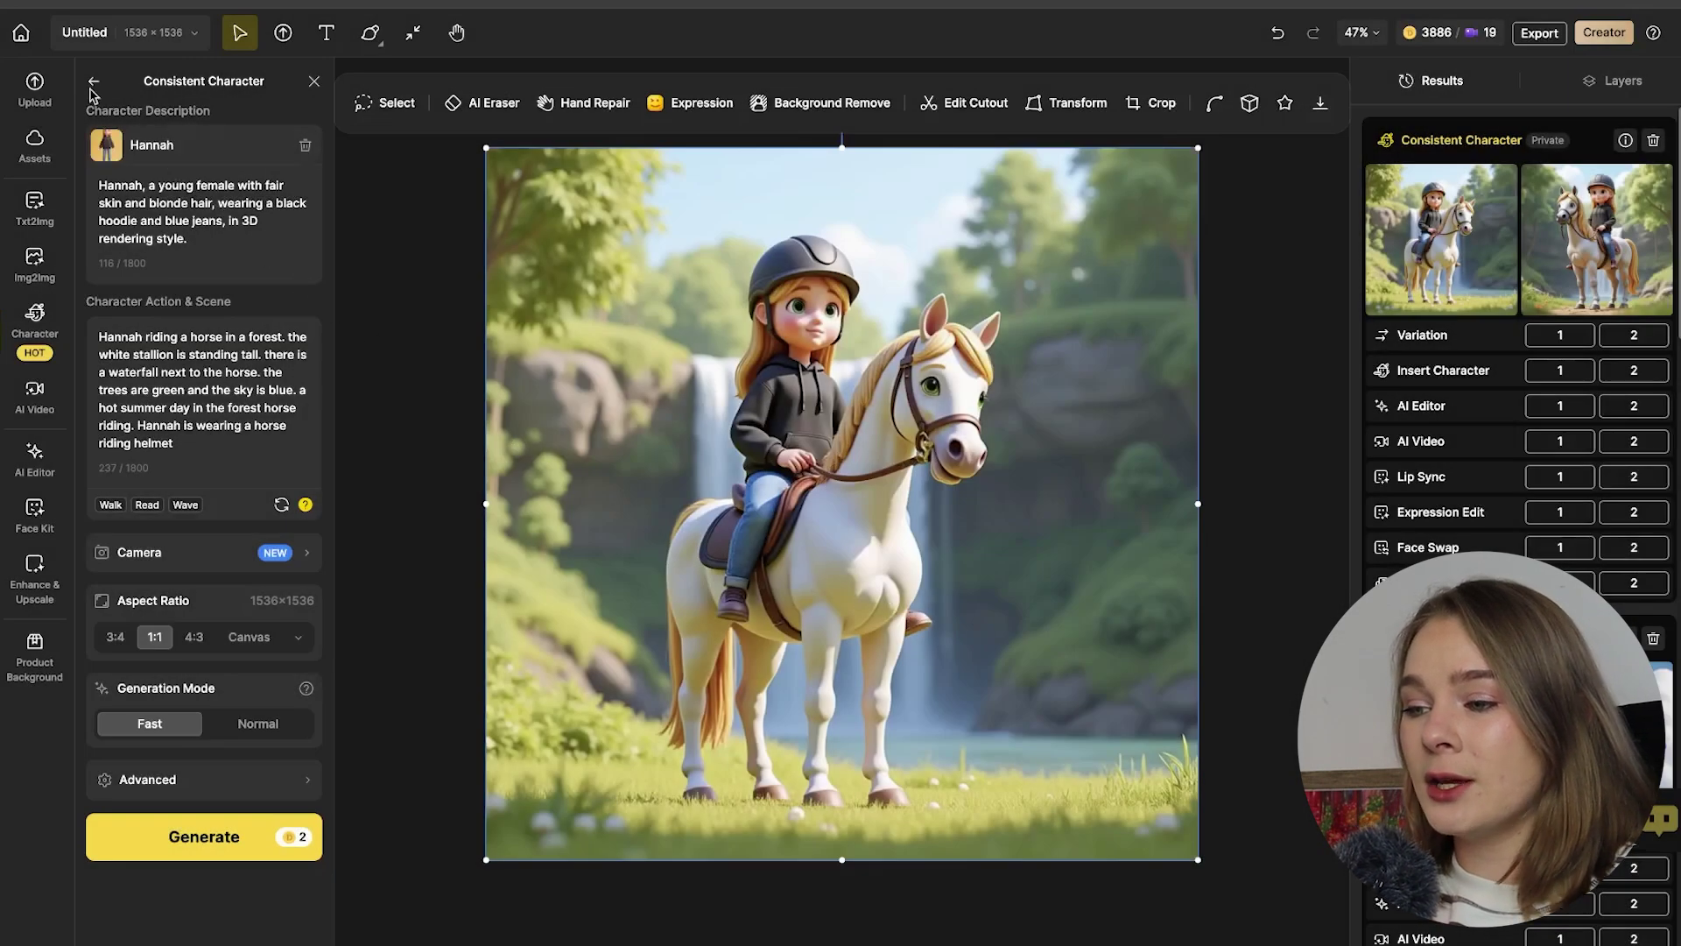
- Choose Lip Boy in Insert Character with the prompt 'Lip Boy is feeding a carrot to a horse'
{"action": "left_click", "coordinate": [91, 83]}
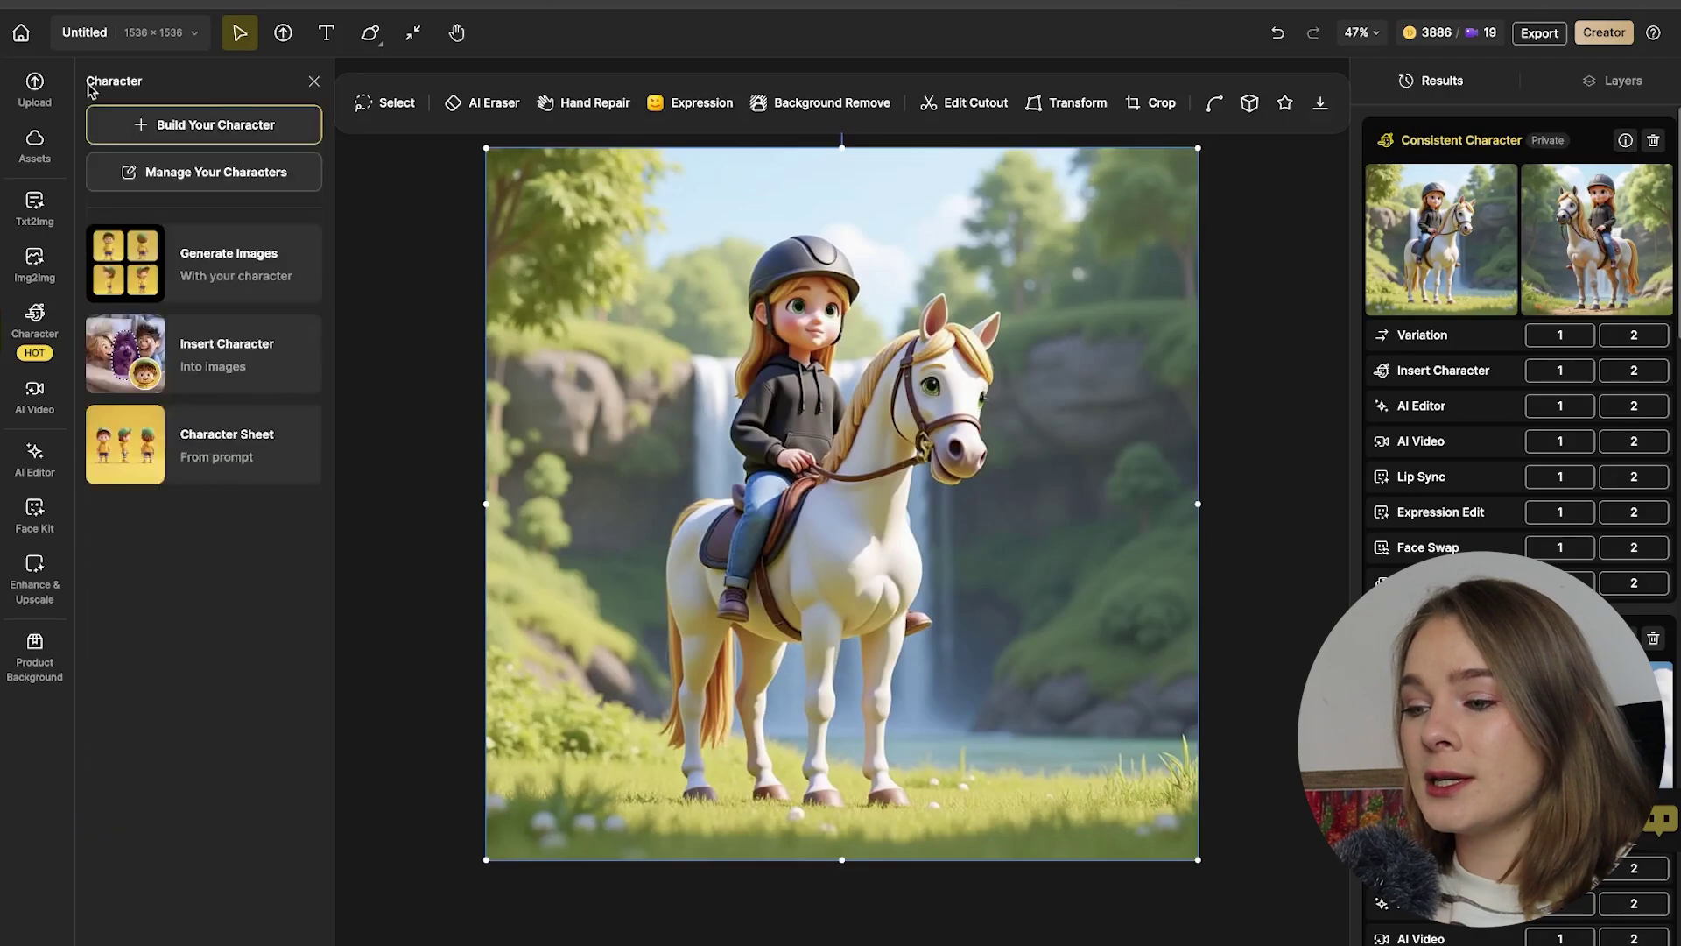
{"action": "left_click", "coordinate": [296, 355]}
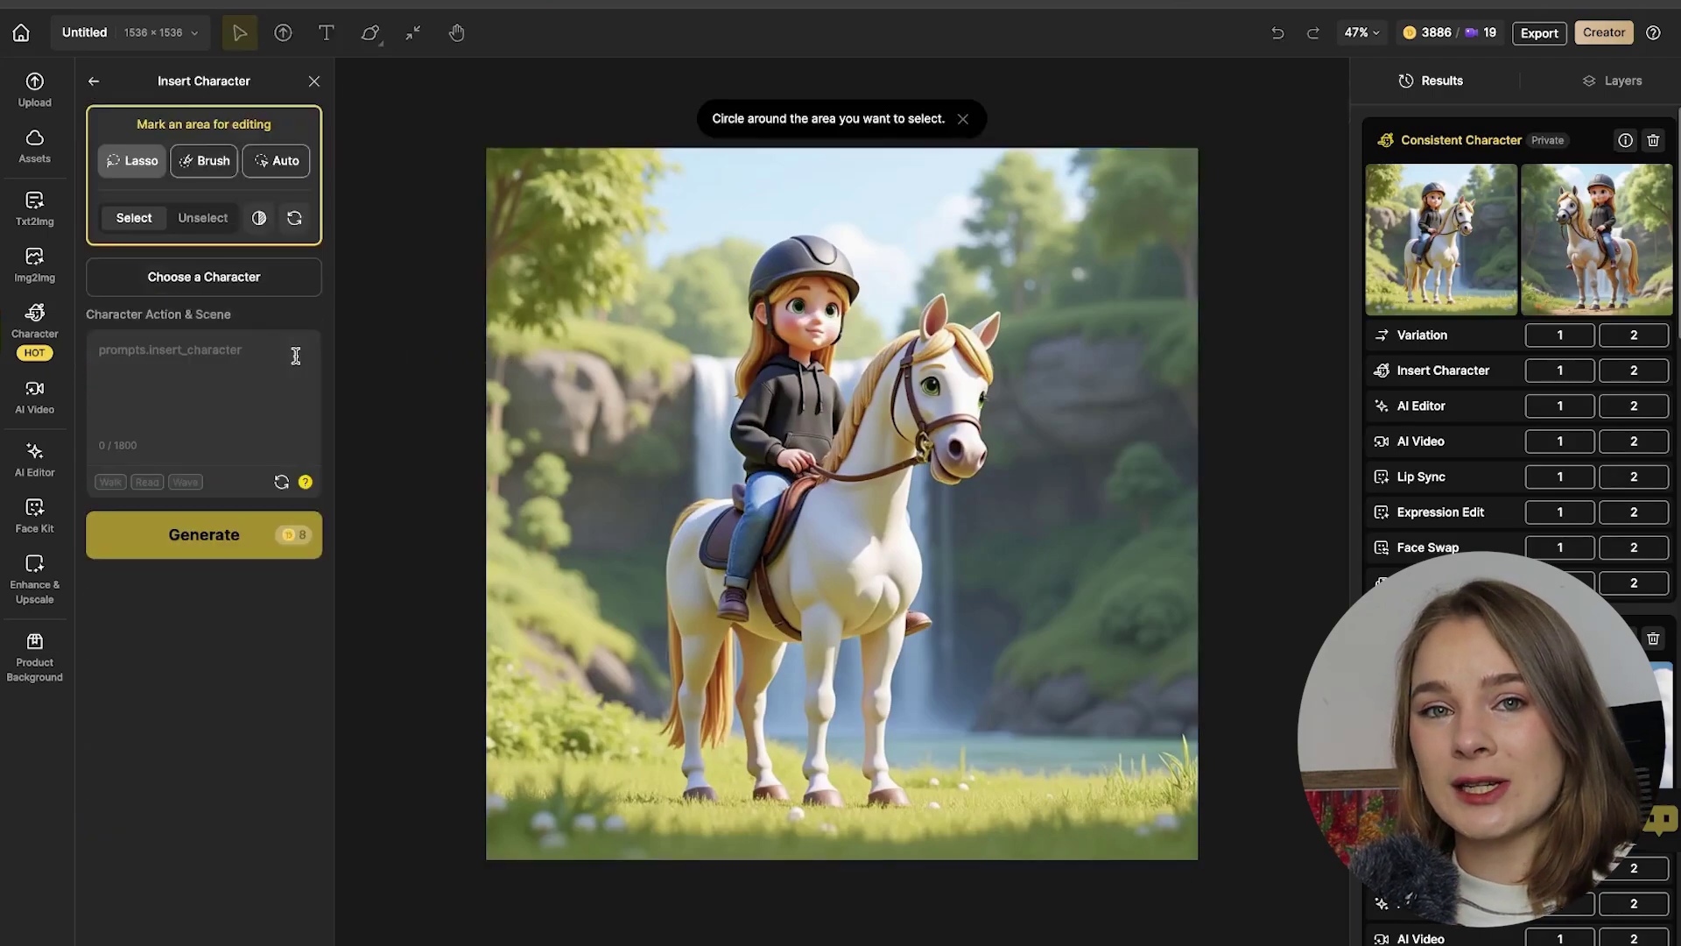
{"action": "left_click", "coordinate": [228, 281]}
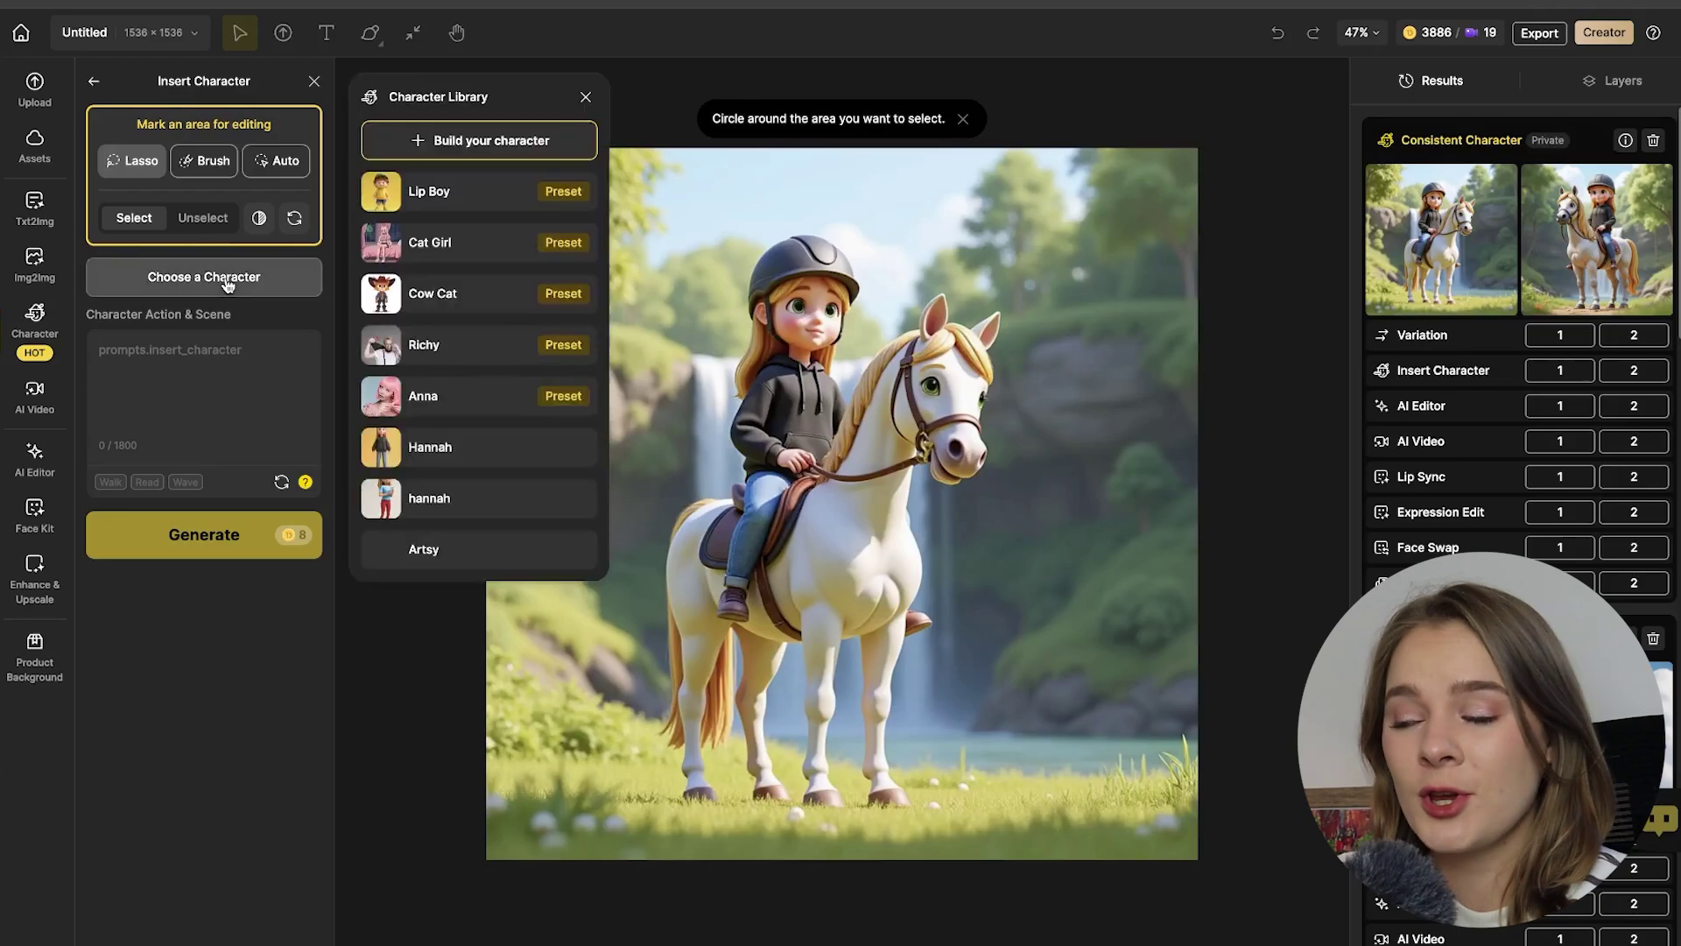
{"action": "left_click", "coordinate": [444, 203]}
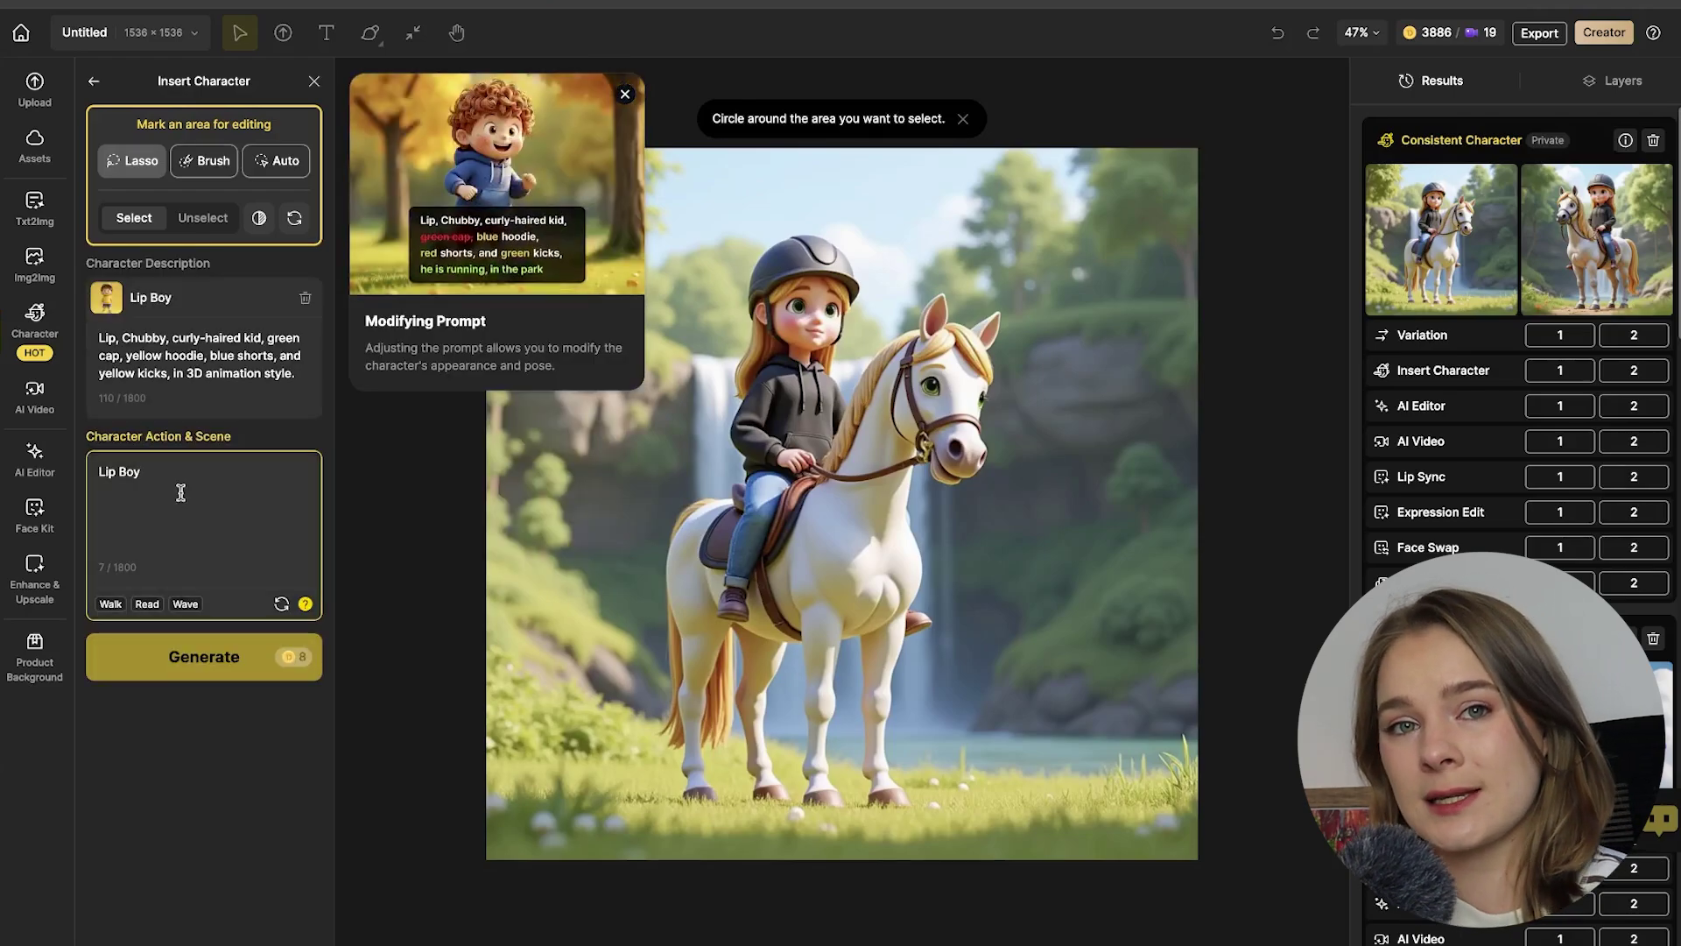
{"action": "type", "text": "is feeding a carrot to a horse"}
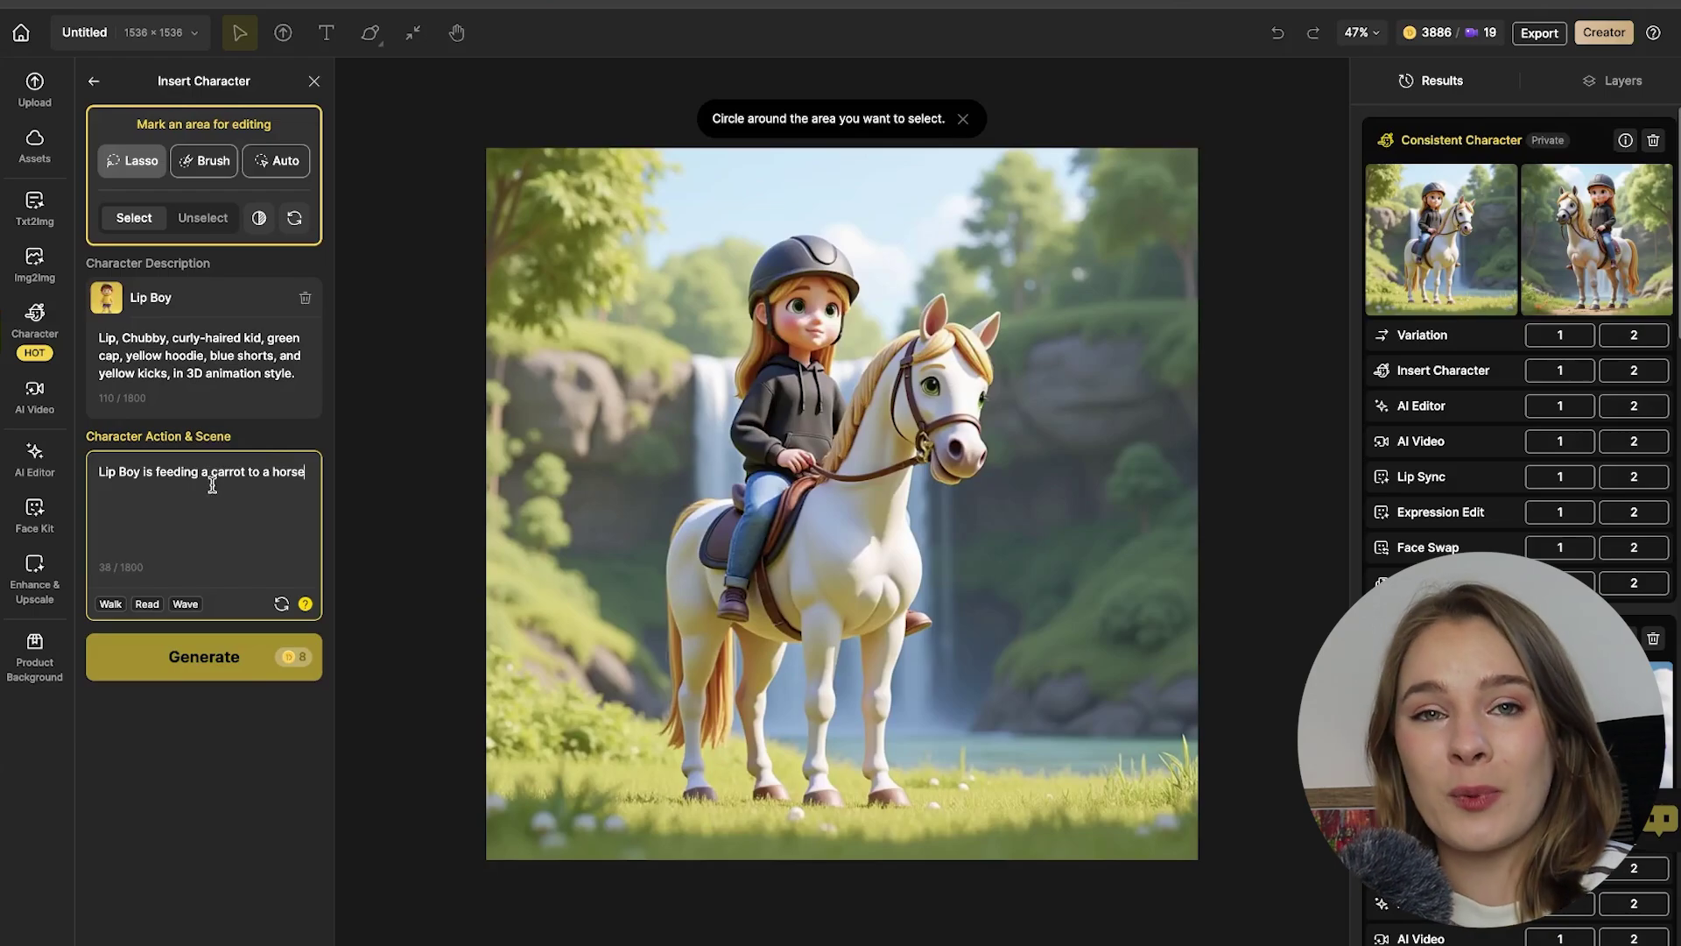
- Lasso the grass right of the horse and generate Lip Boy standing there holding a carrot
{"action": "left_click", "coordinate": [156, 168]}
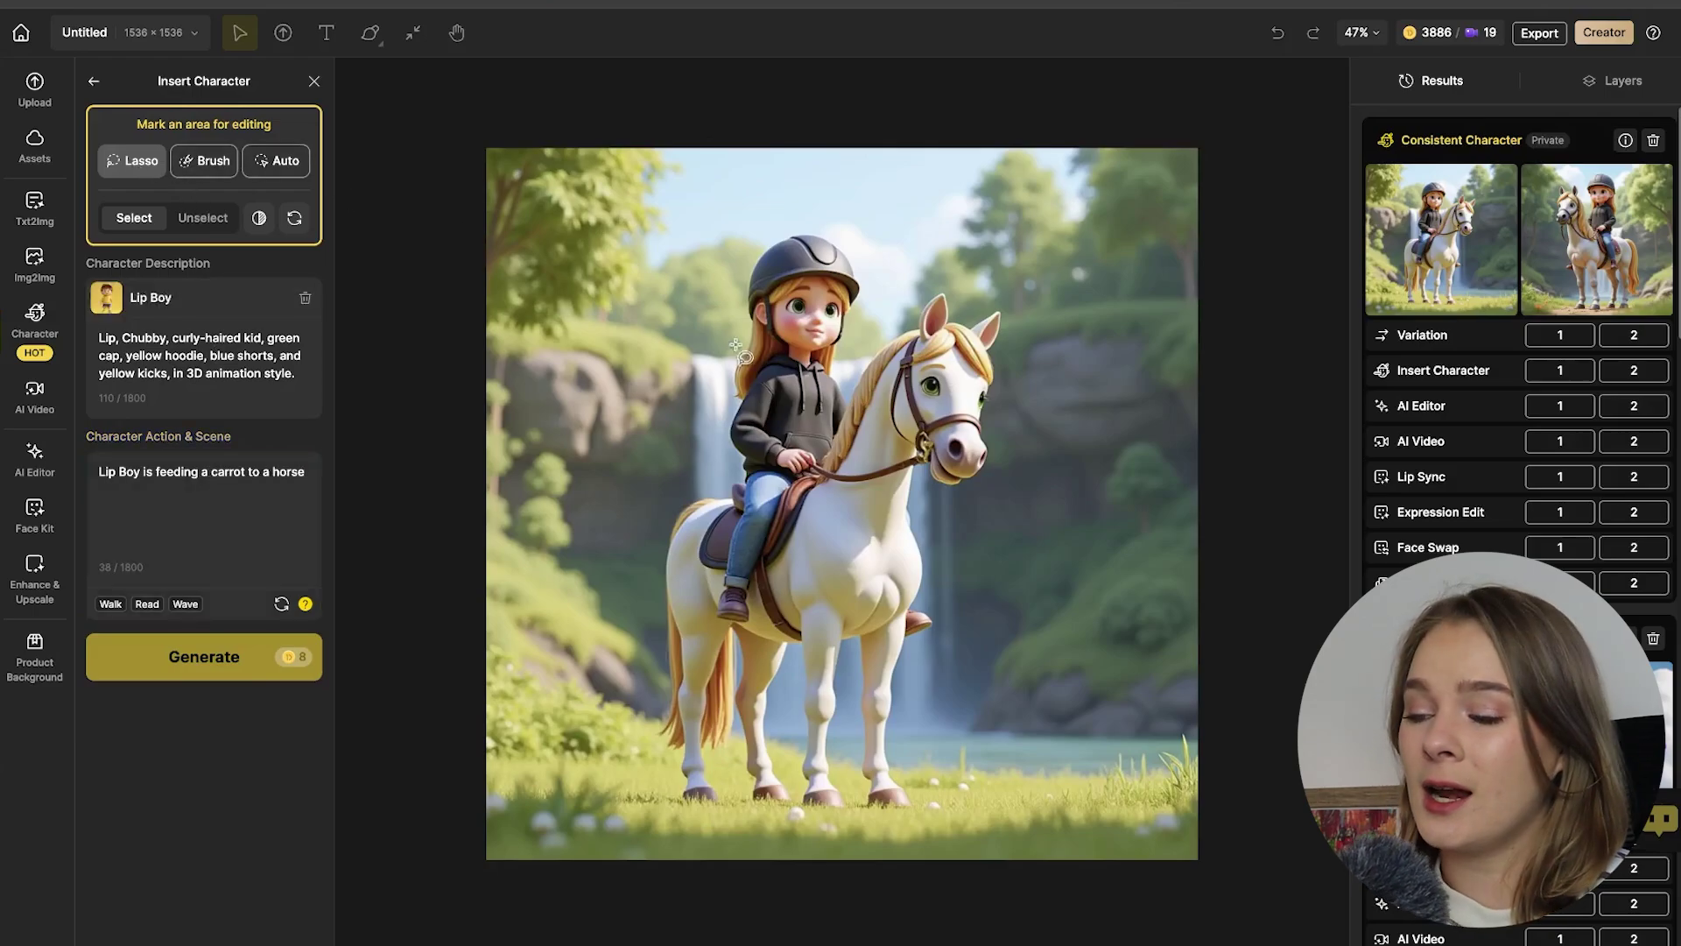
{"action": "mouse_move", "coordinate": [1072, 505]}
{"action": "left_mouse_down"}
{"action": "mouse_move", "coordinate": [998, 476]}
{"action": "mouse_move", "coordinate": [963, 613]}
{"action": "mouse_move", "coordinate": [1070, 822]}
{"action": "mouse_move", "coordinate": [1111, 548]}
{"action": "mouse_move", "coordinate": [1075, 506]}
{"action": "left_mouse_up"}
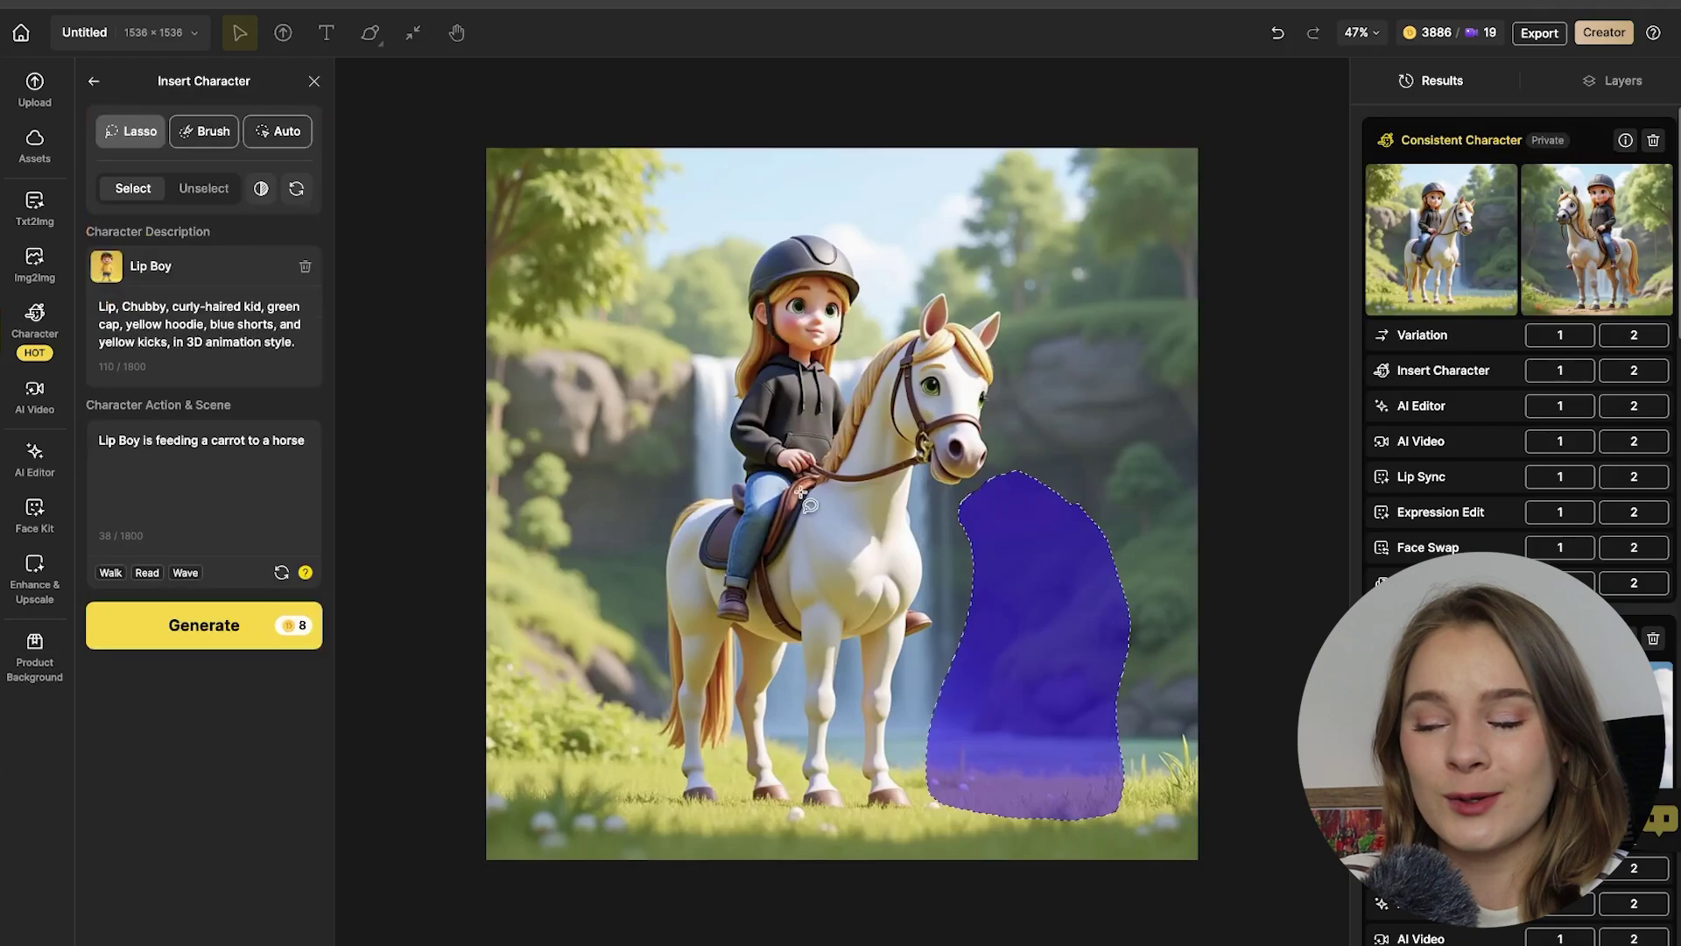
{"action": "left_click", "coordinate": [211, 624]}
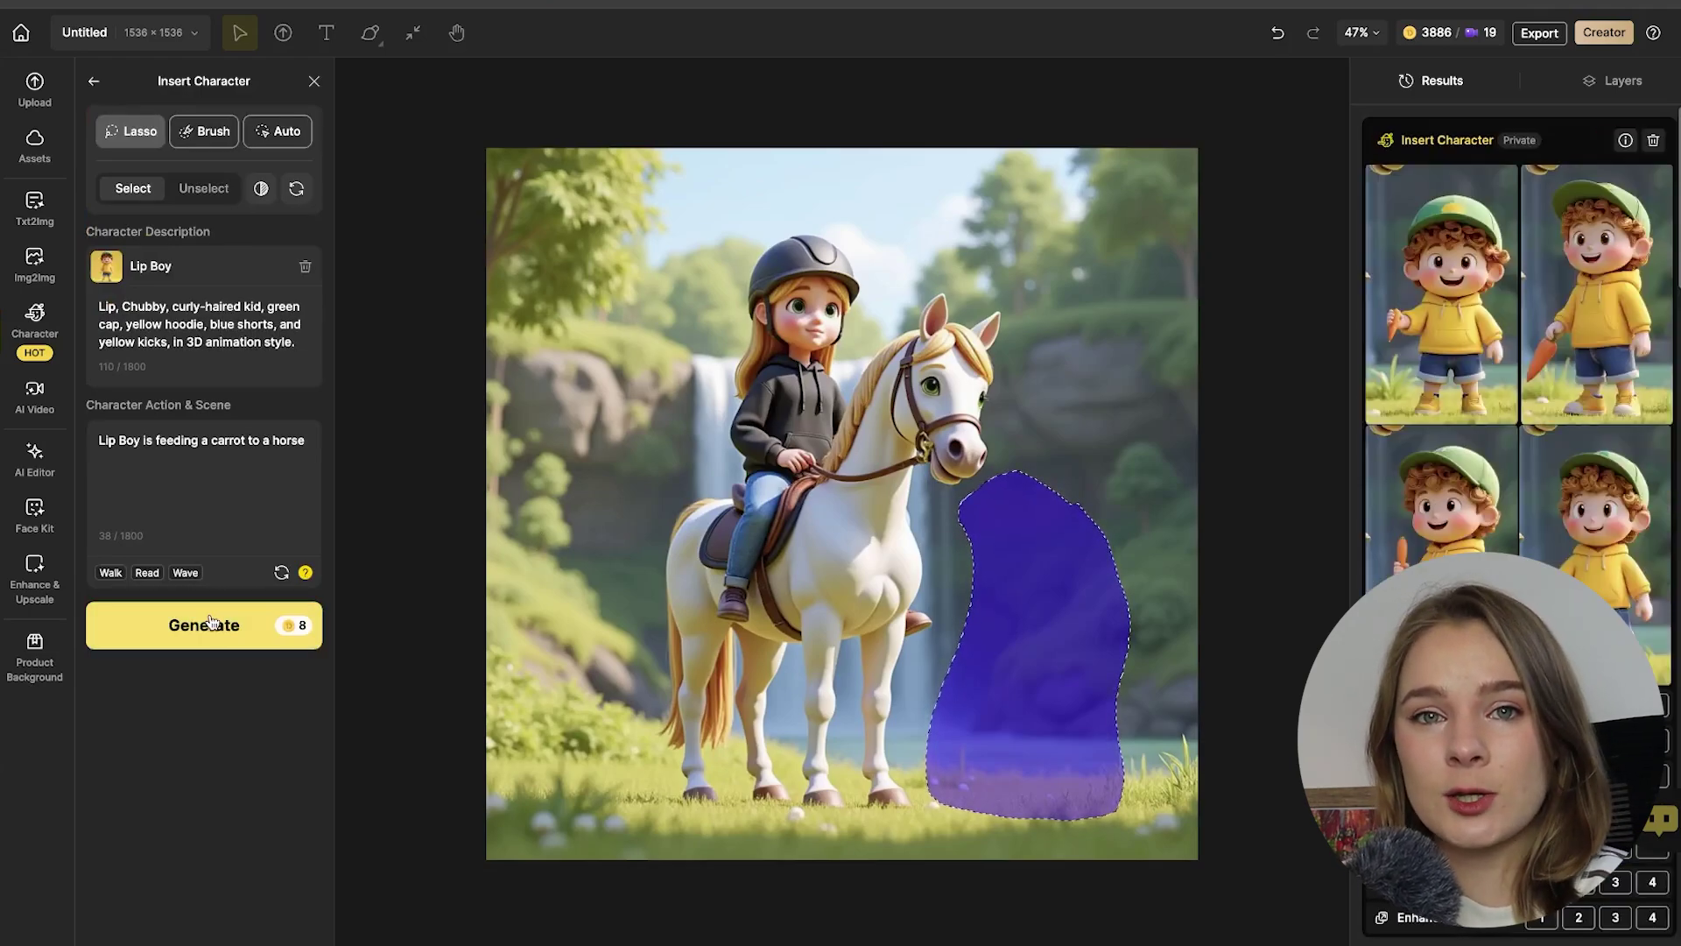
- Open the third Lip Boy carrot result at full size
{"action": "mouse_move", "coordinate": [1453, 263]}
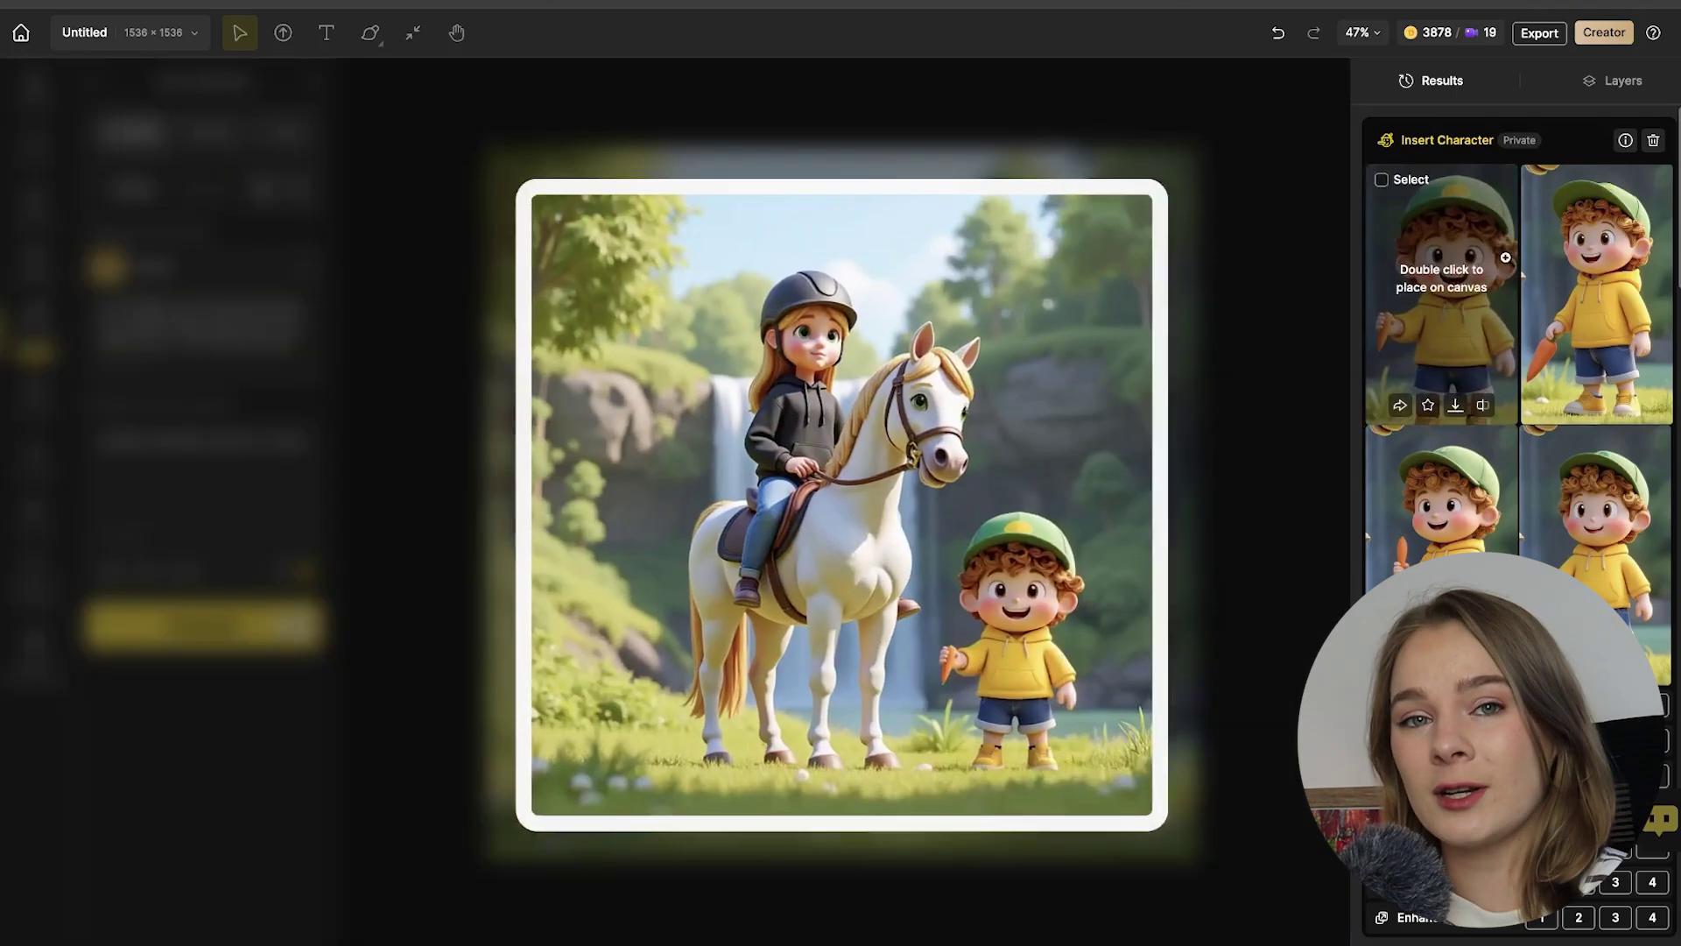
{"action": "mouse_move", "coordinate": [1610, 276]}
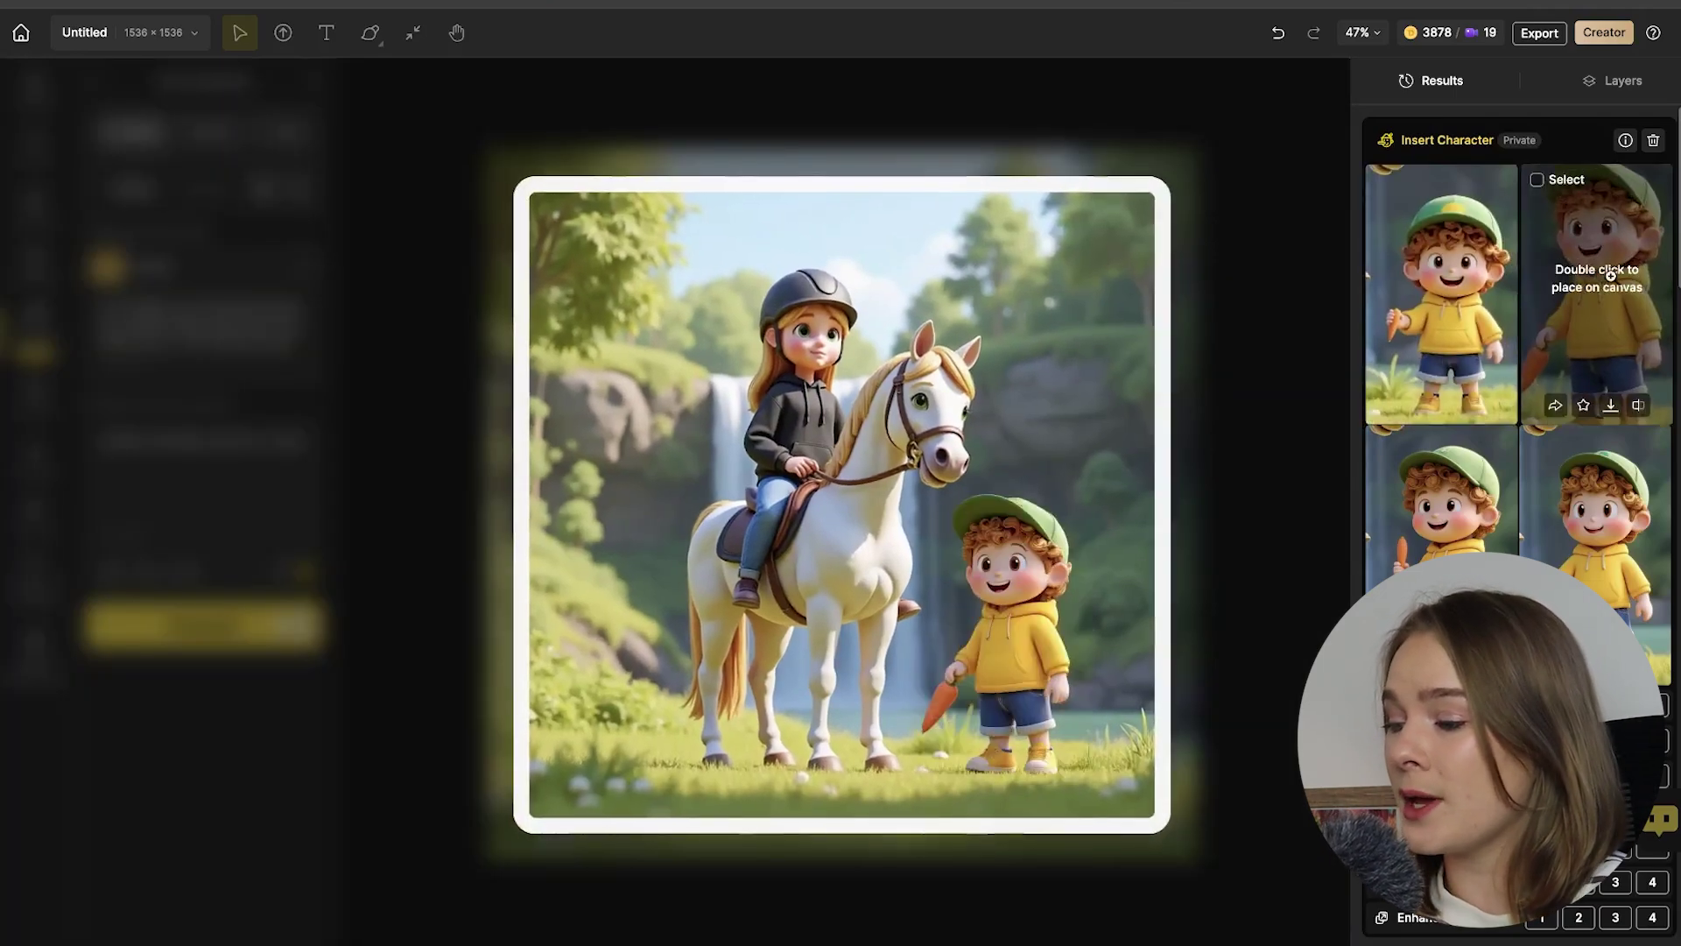
{"action": "mouse_move", "coordinate": [1461, 468]}
{"action": "mouse_move", "coordinate": [1569, 487]}
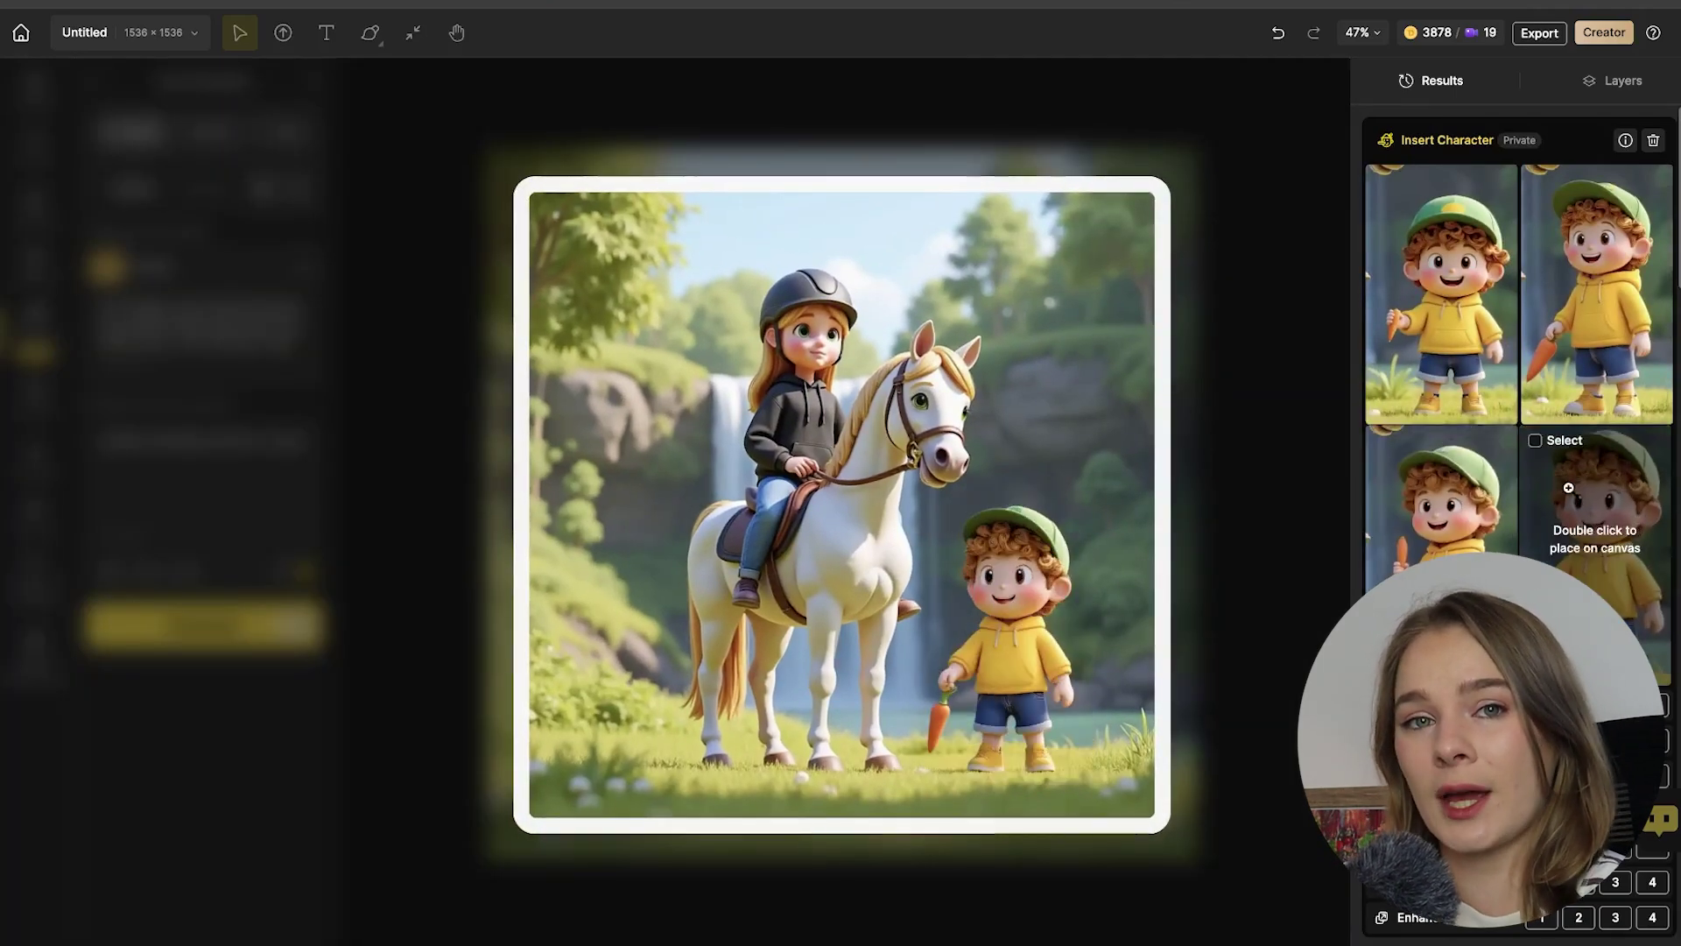
{"action": "left_click", "coordinate": [1471, 514]}
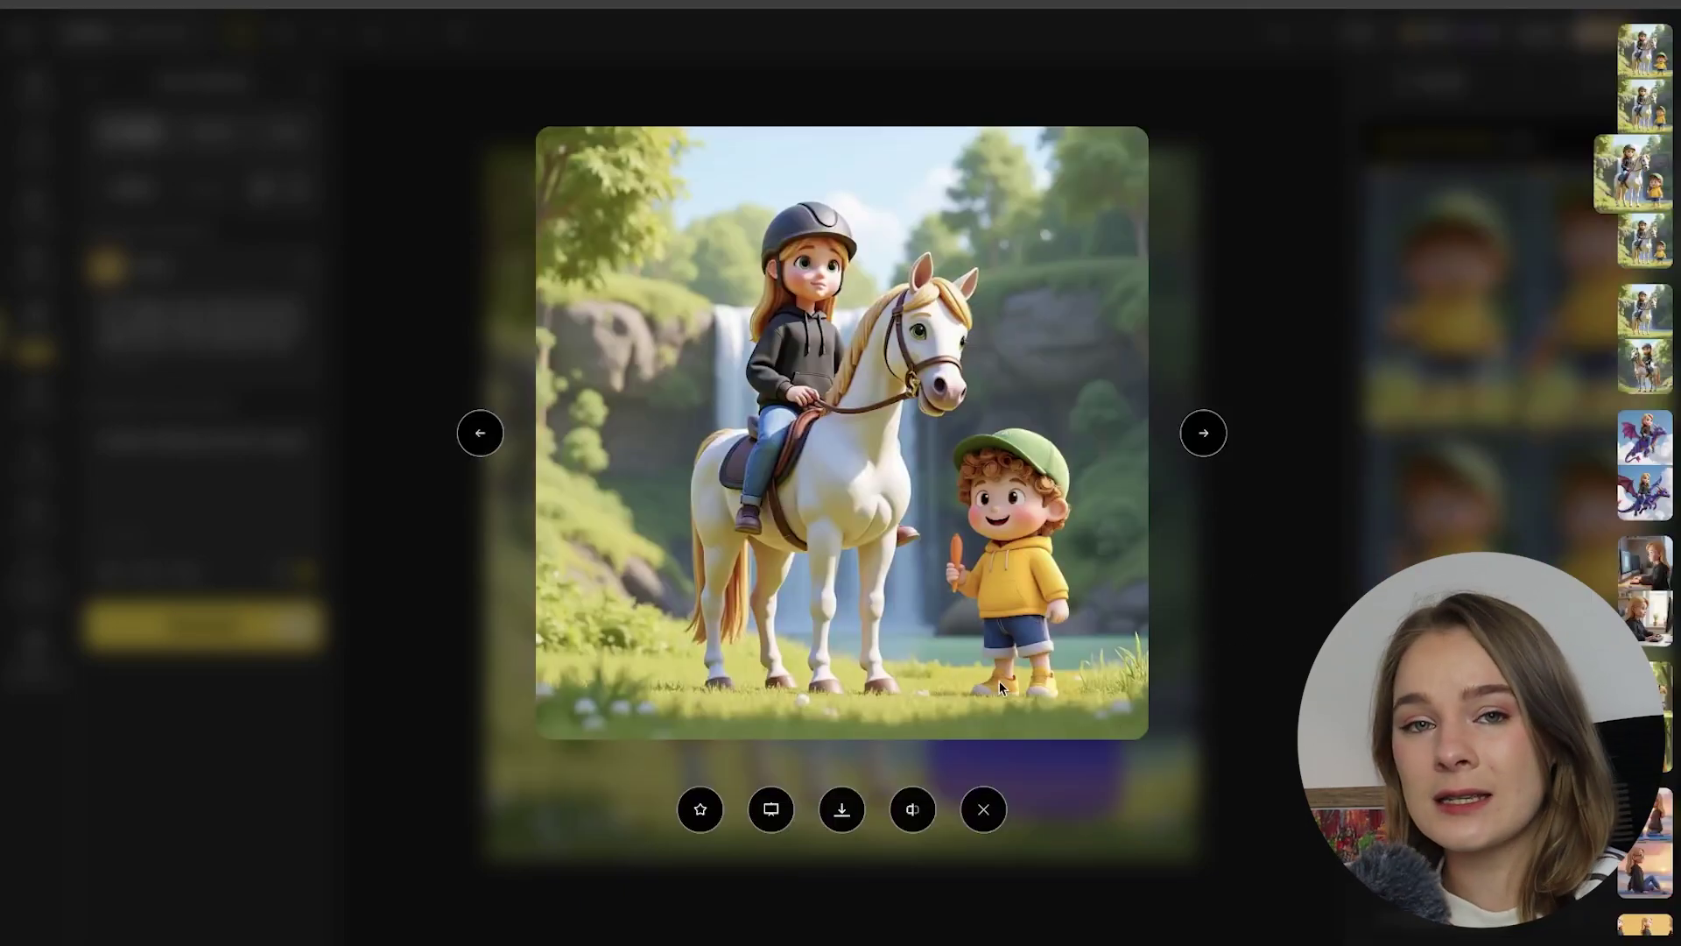
- Extend the area toward the horse's chest, add 'holding the carrot up towards the horse's mouth', and regenerate
{"action": "left_click", "coordinate": [979, 809]}
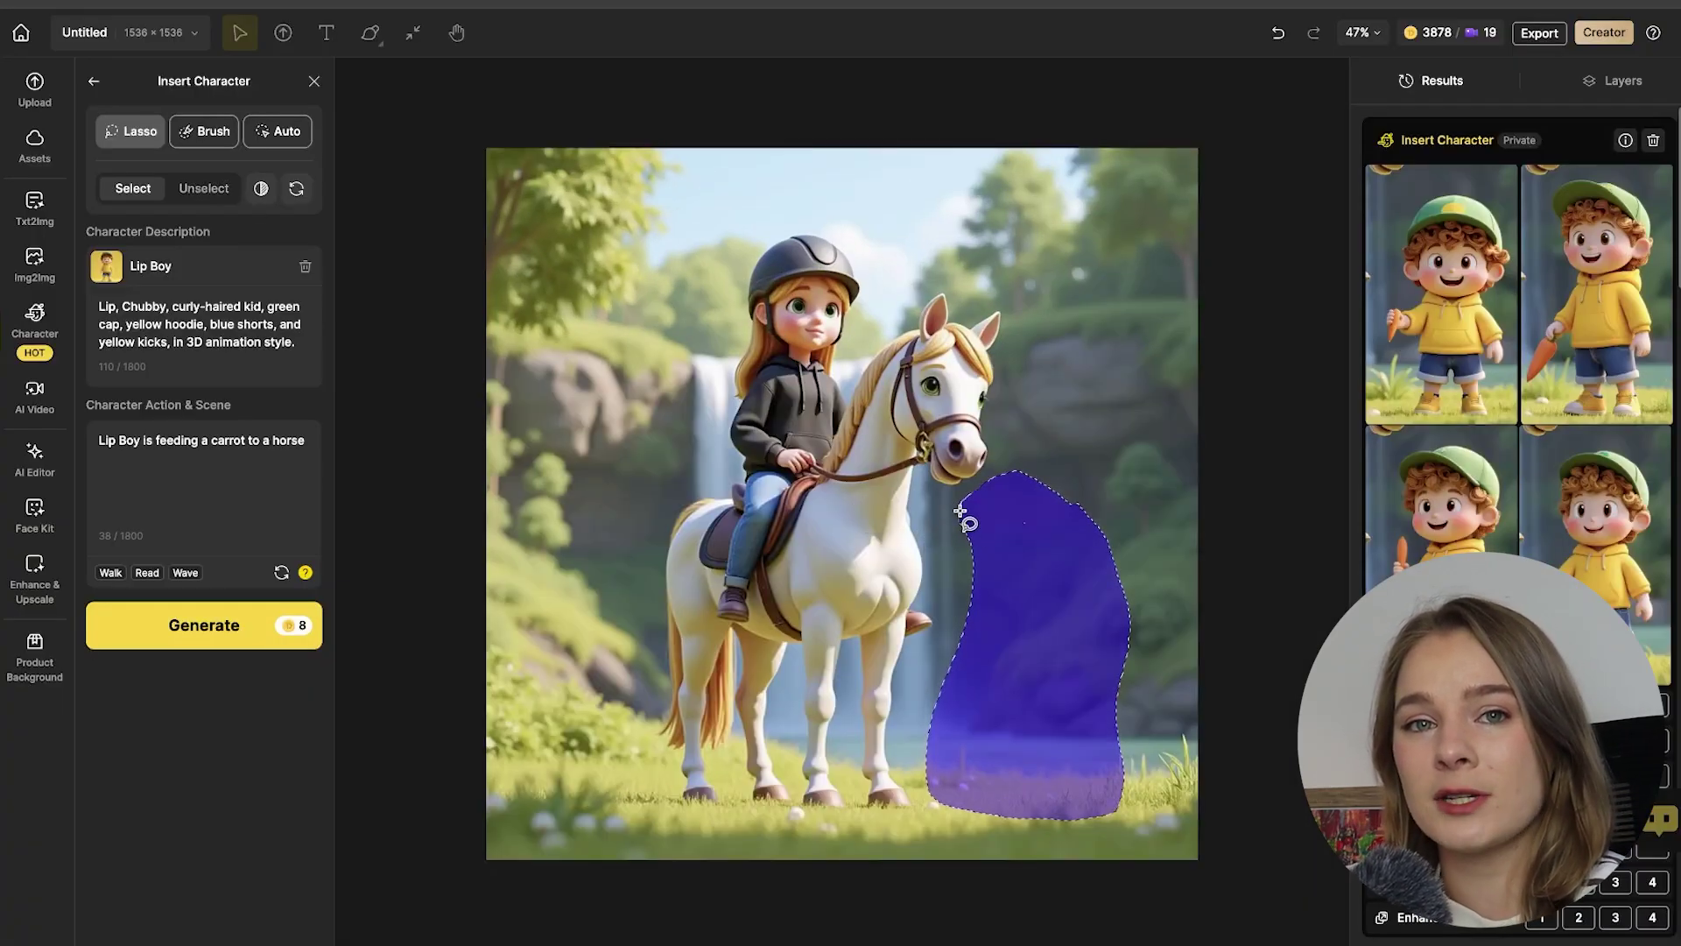
{"action": "mouse_move", "coordinate": [961, 512]}
{"action": "left_mouse_down"}
{"action": "mouse_move", "coordinate": [919, 631]}
{"action": "mouse_move", "coordinate": [955, 652]}
{"action": "mouse_move", "coordinate": [919, 675]}
{"action": "mouse_move", "coordinate": [915, 750]}
{"action": "mouse_move", "coordinate": [1068, 799]}
{"action": "left_mouse_up"}
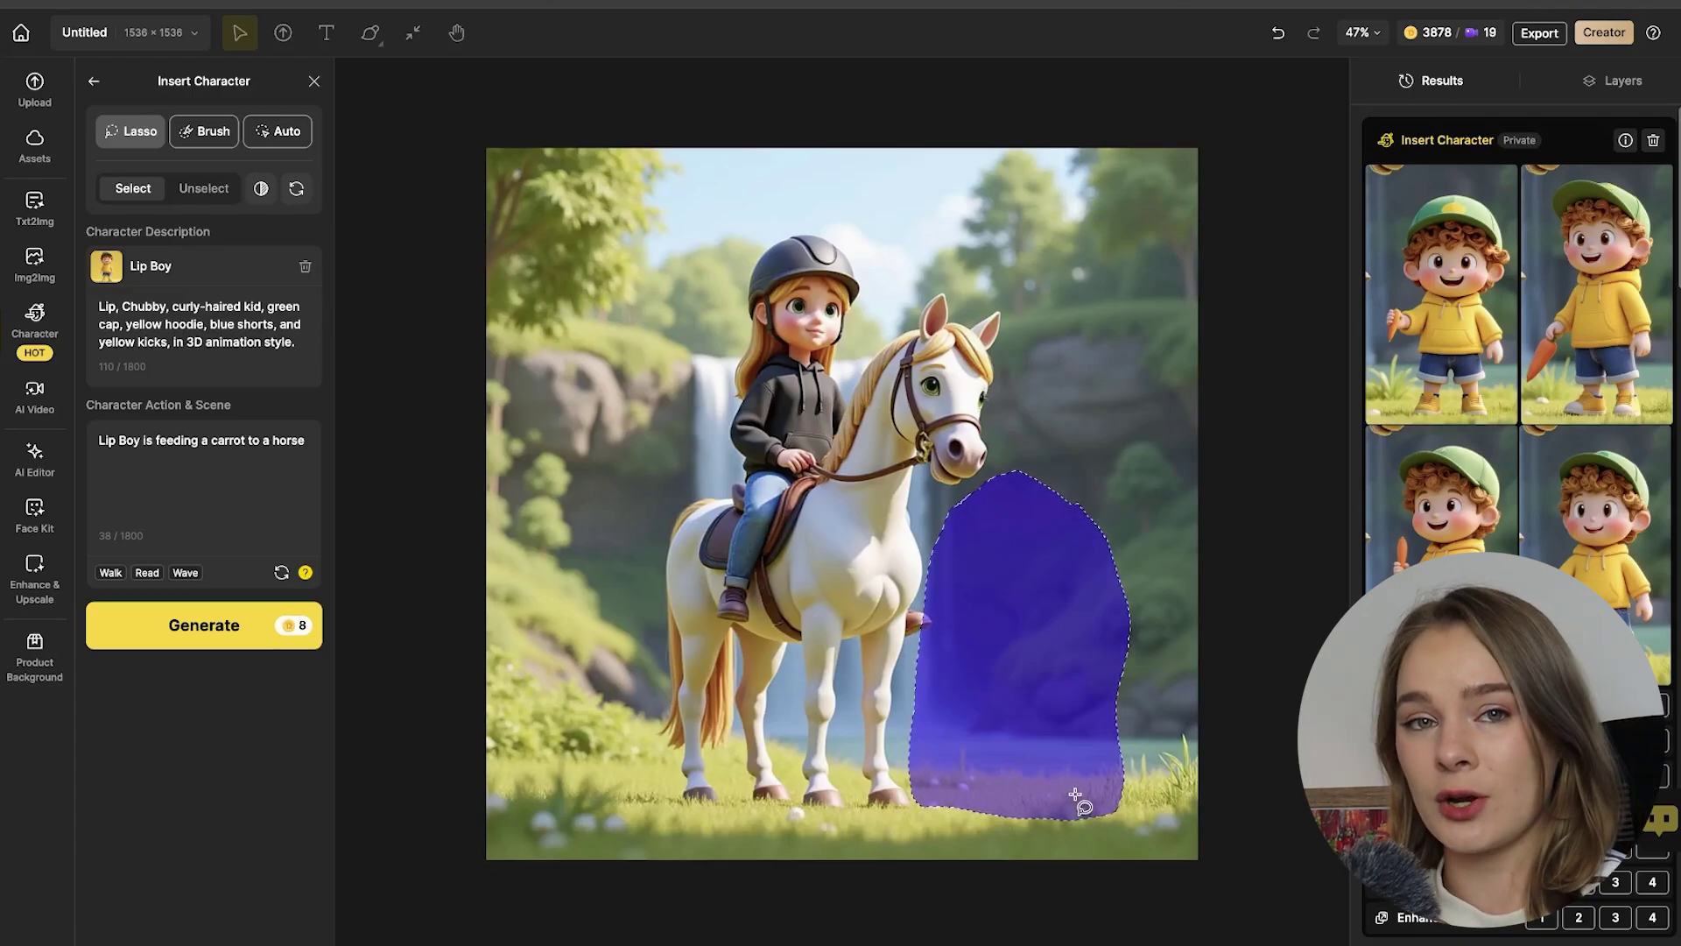
{"action": "left_click", "coordinate": [208, 441]}
{"action": "type", "text": ". ho"}
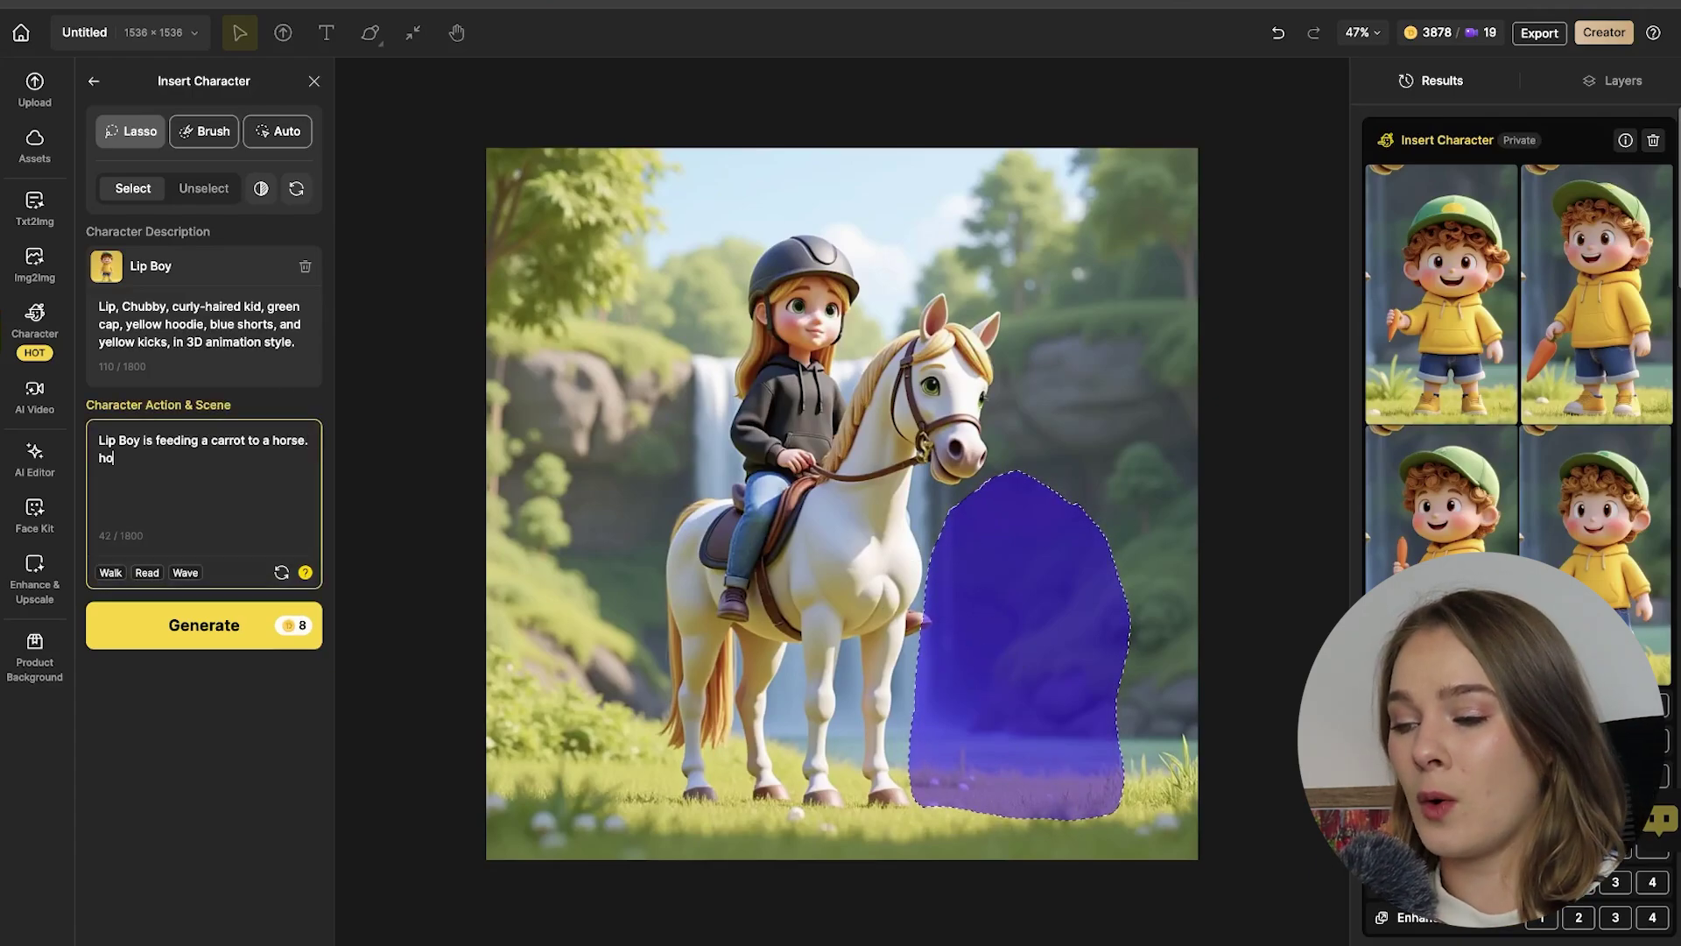
{"action": "type", "text": "lding the carrot up towards the horse"}
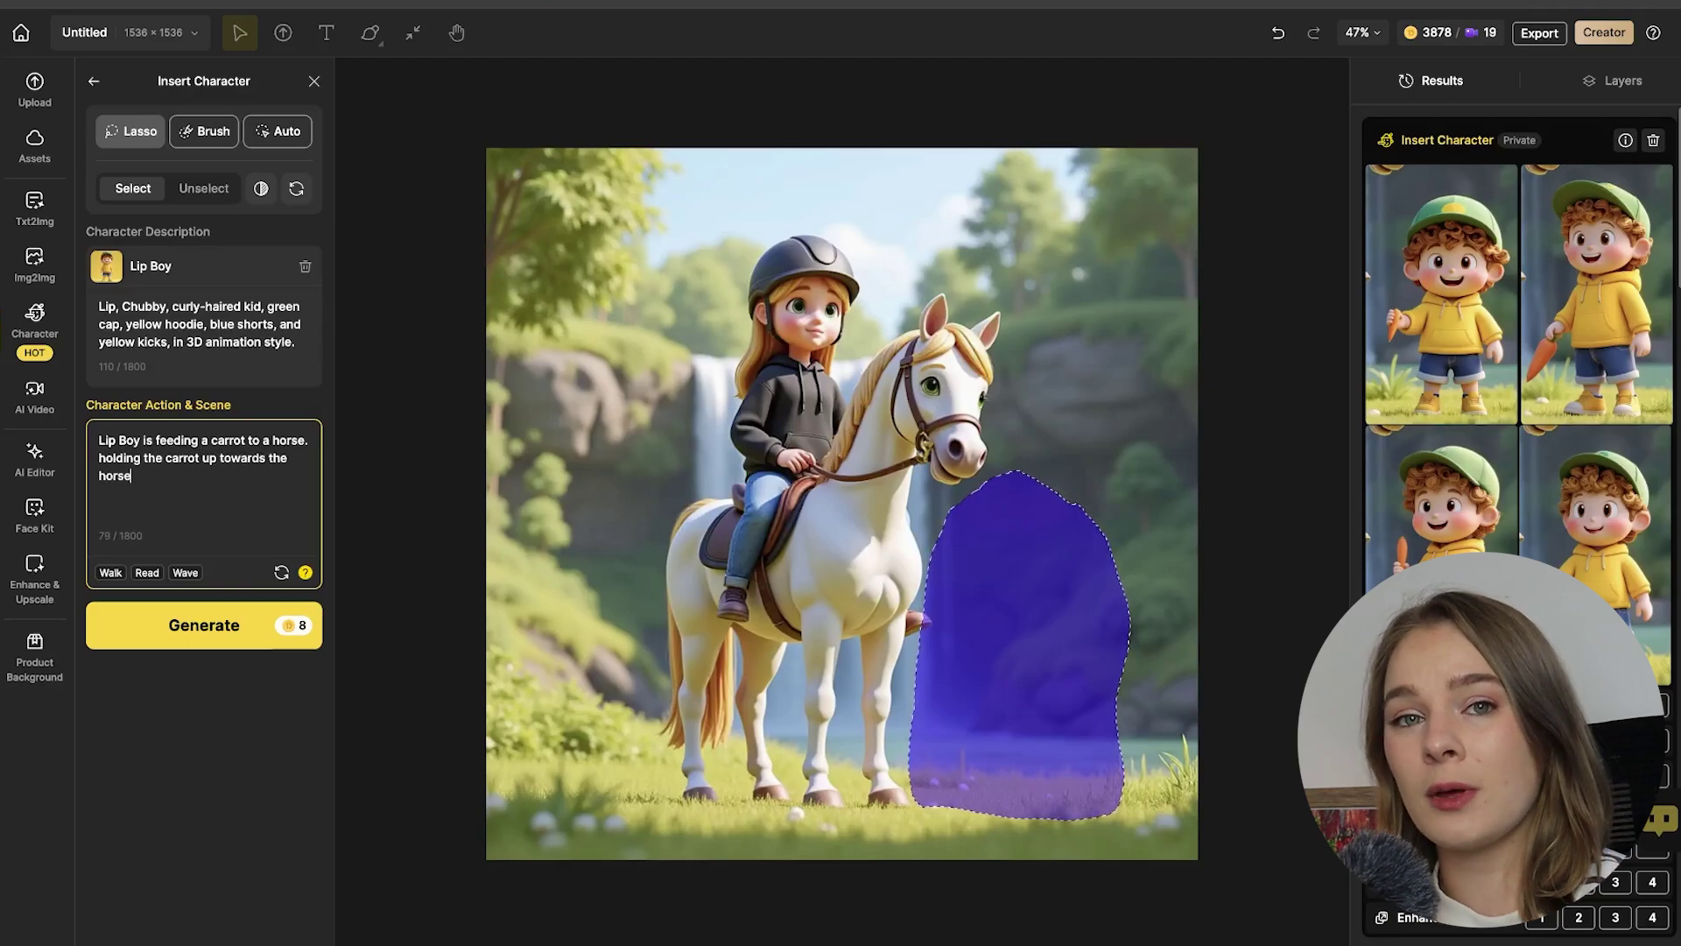
{"action": "type", "text": "'s mouth"}
{"action": "left_click", "coordinate": [232, 627]}
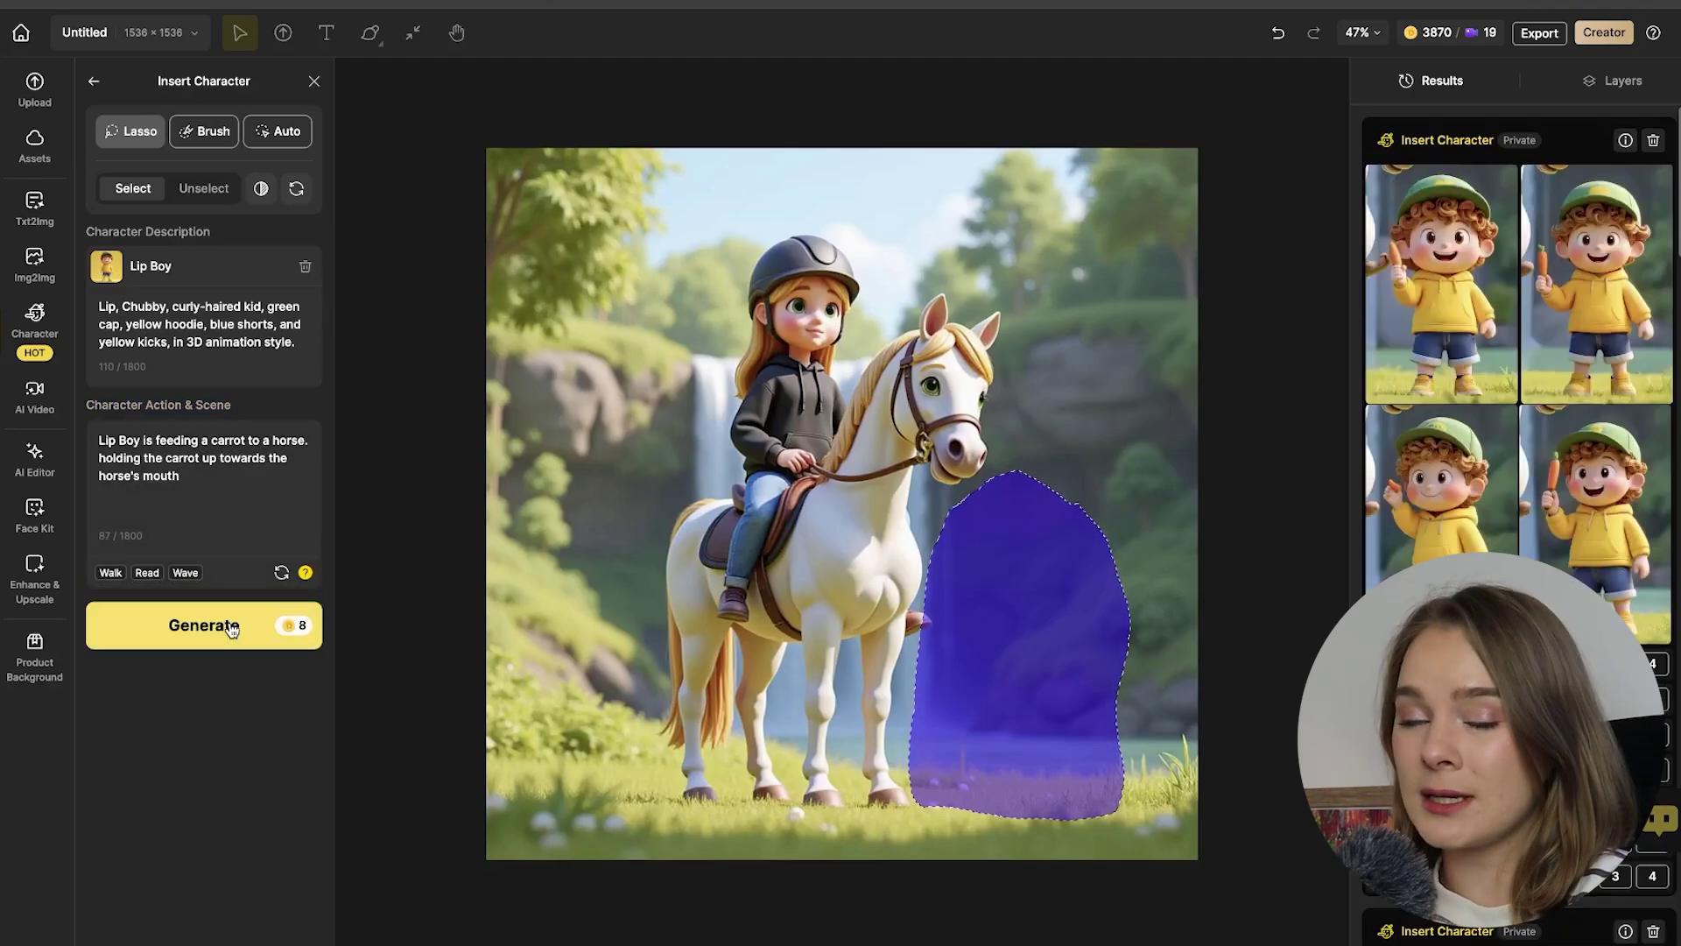
{"action": "mouse_move", "coordinate": [1440, 311]}
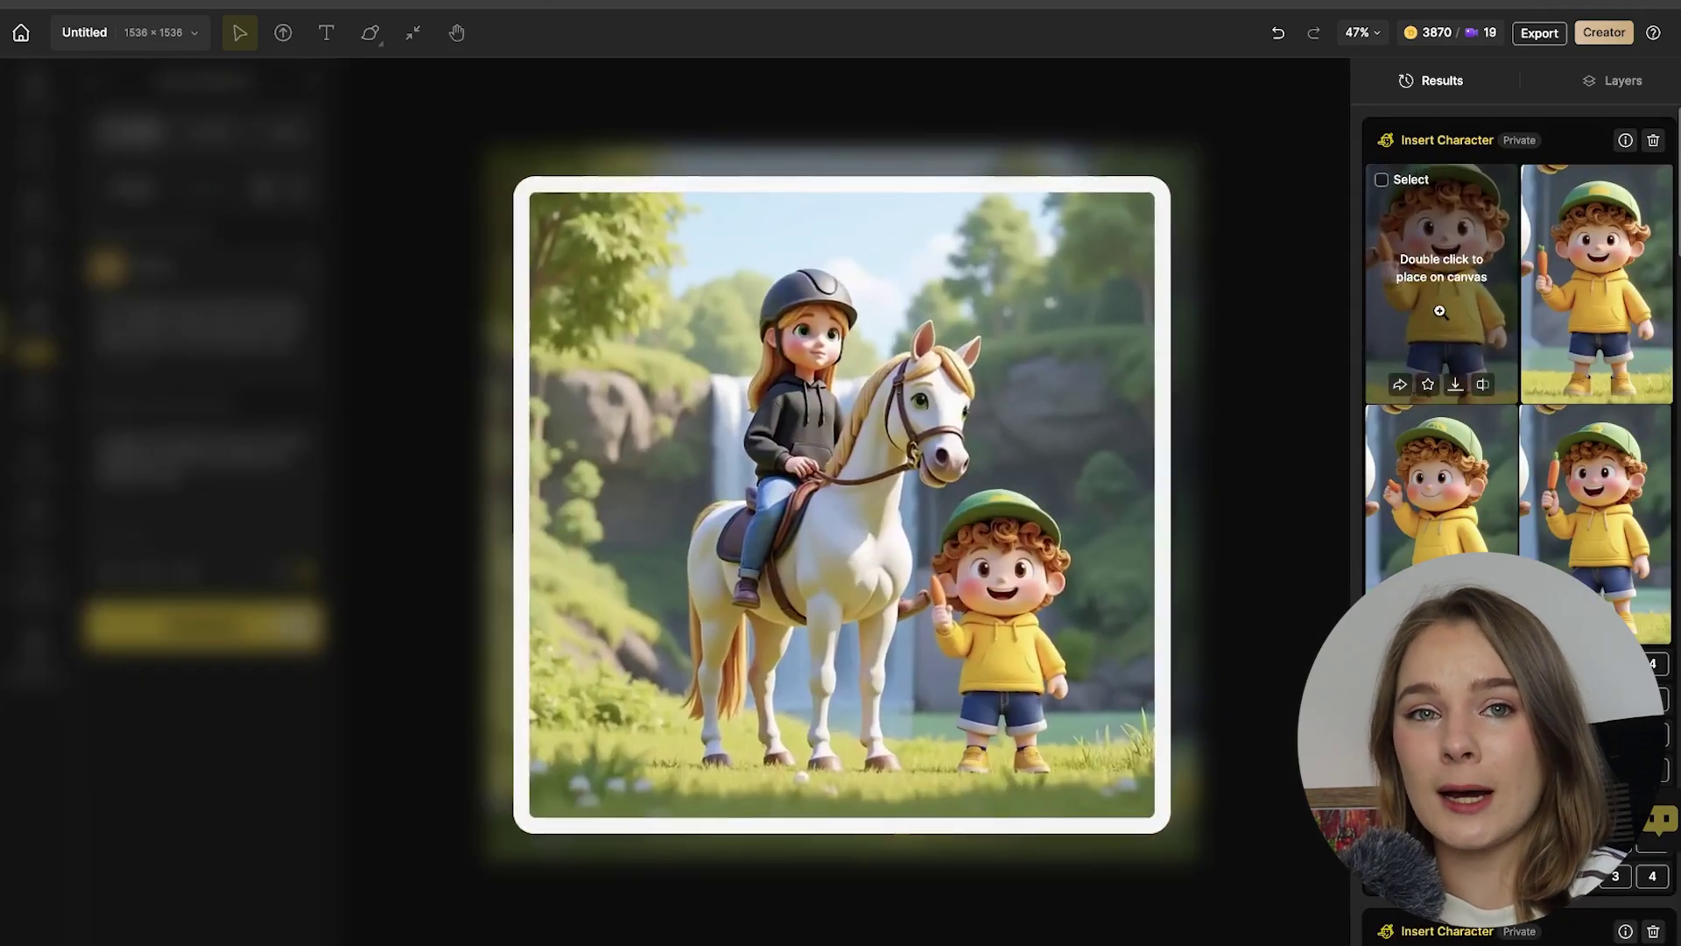
{"action": "mouse_move", "coordinate": [1581, 519]}
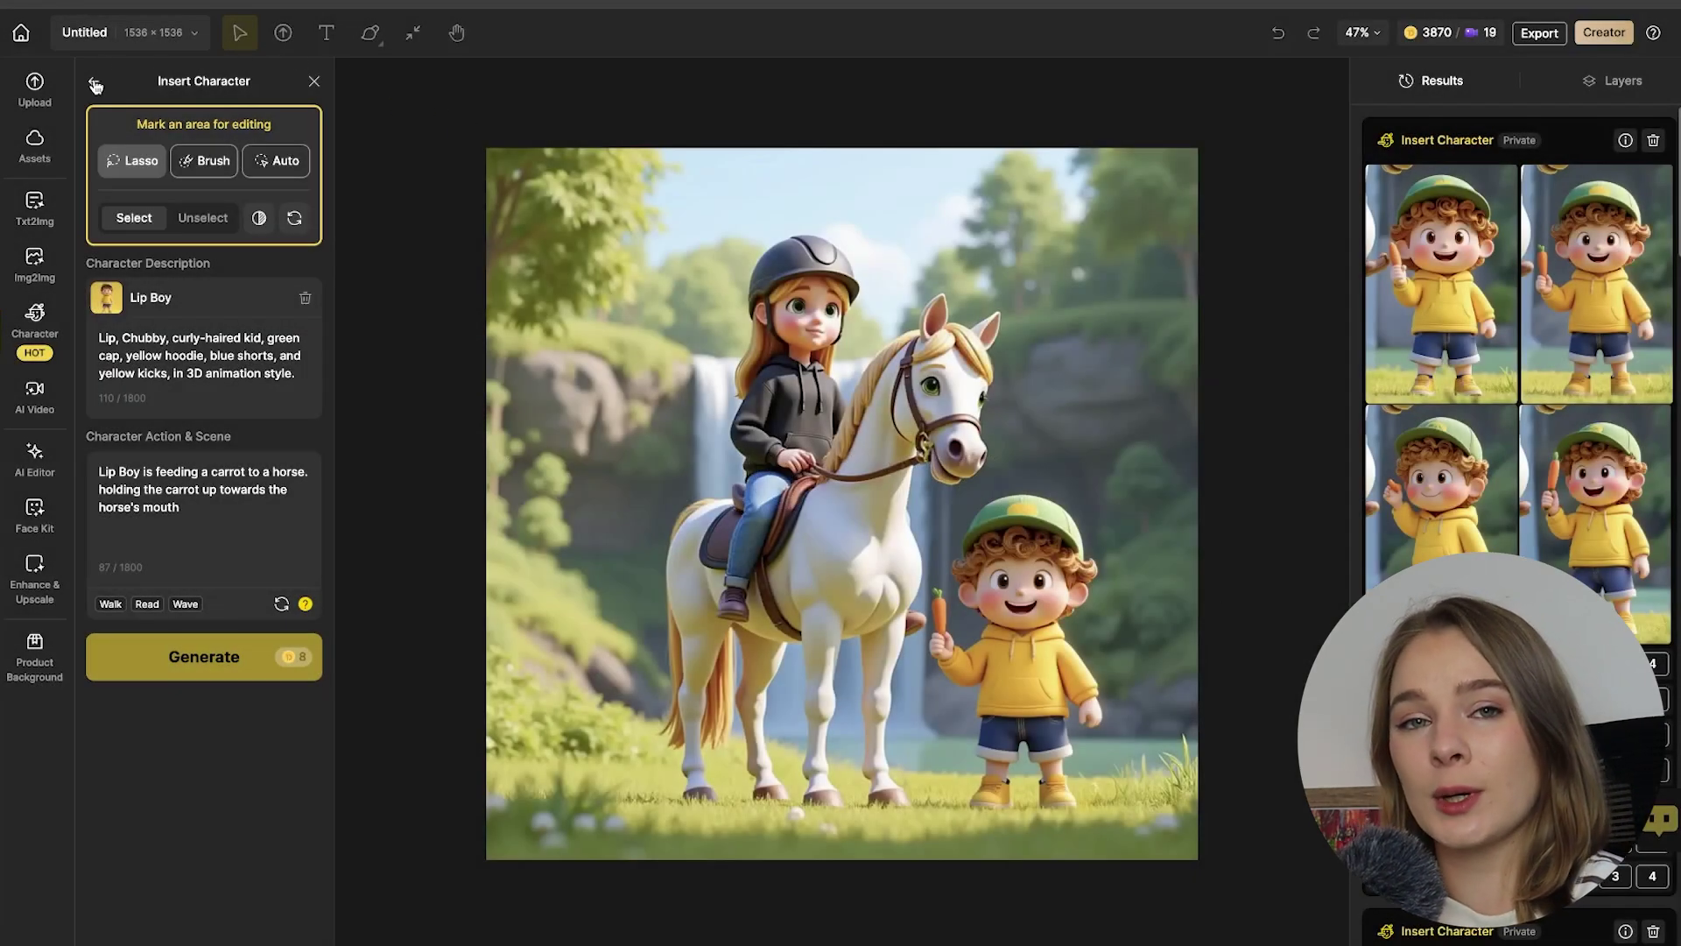
- Start a new image-based character and name it Artist
{"action": "left_click", "coordinate": [93, 83]}
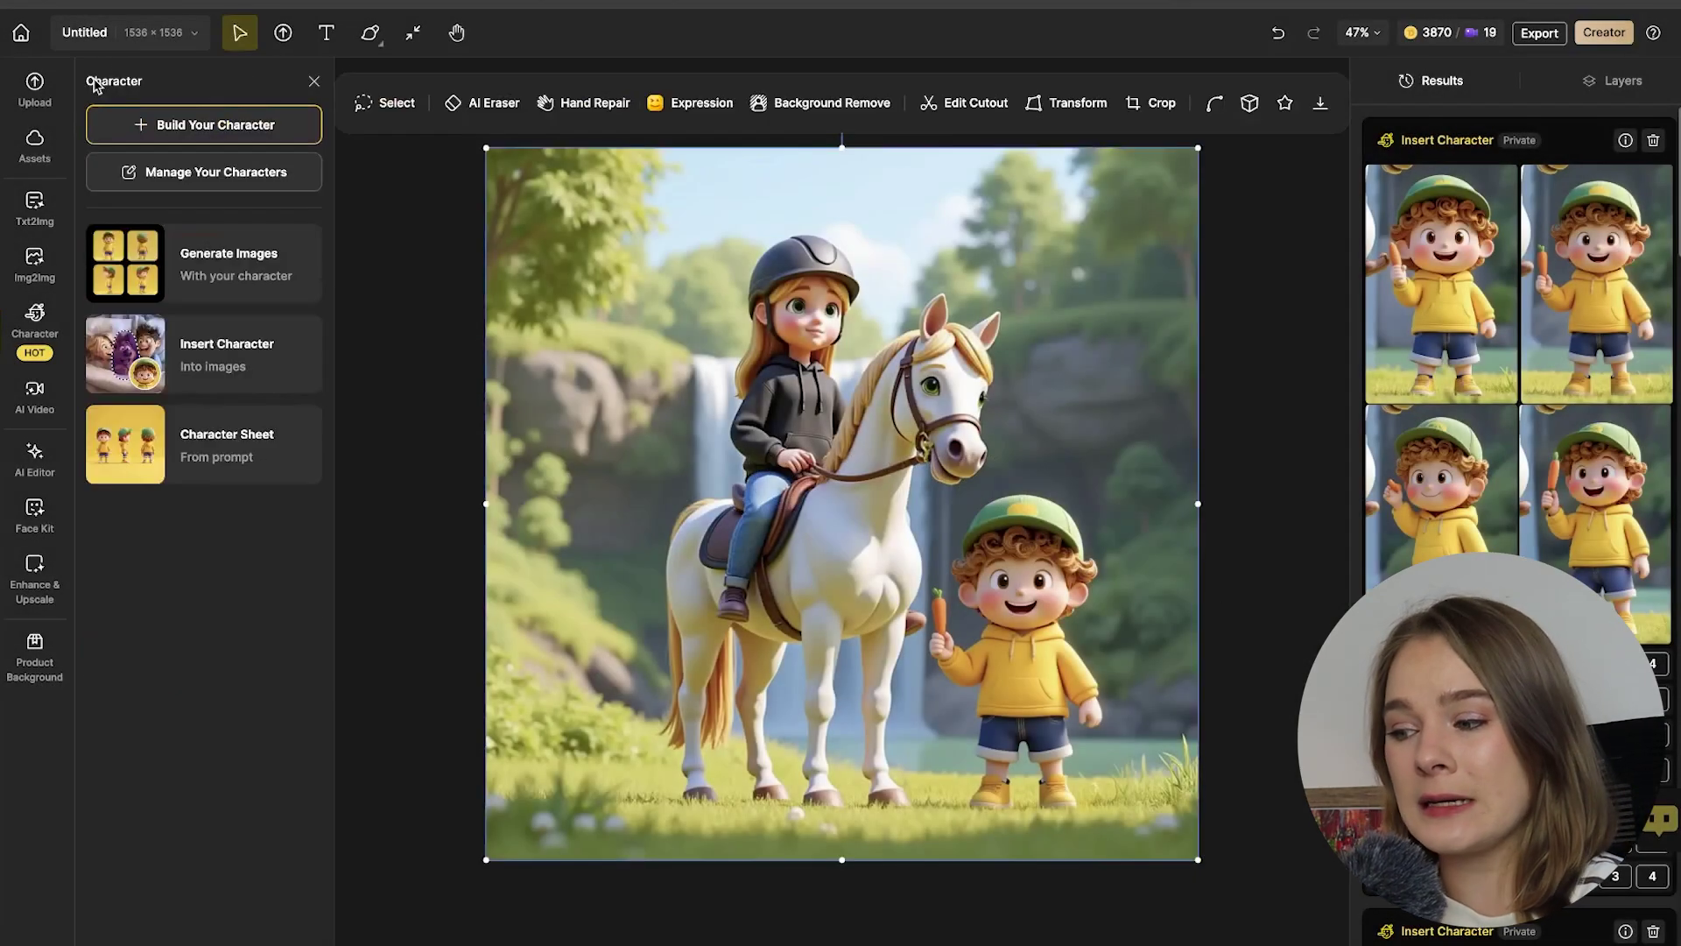
{"action": "left_click", "coordinate": [216, 125]}
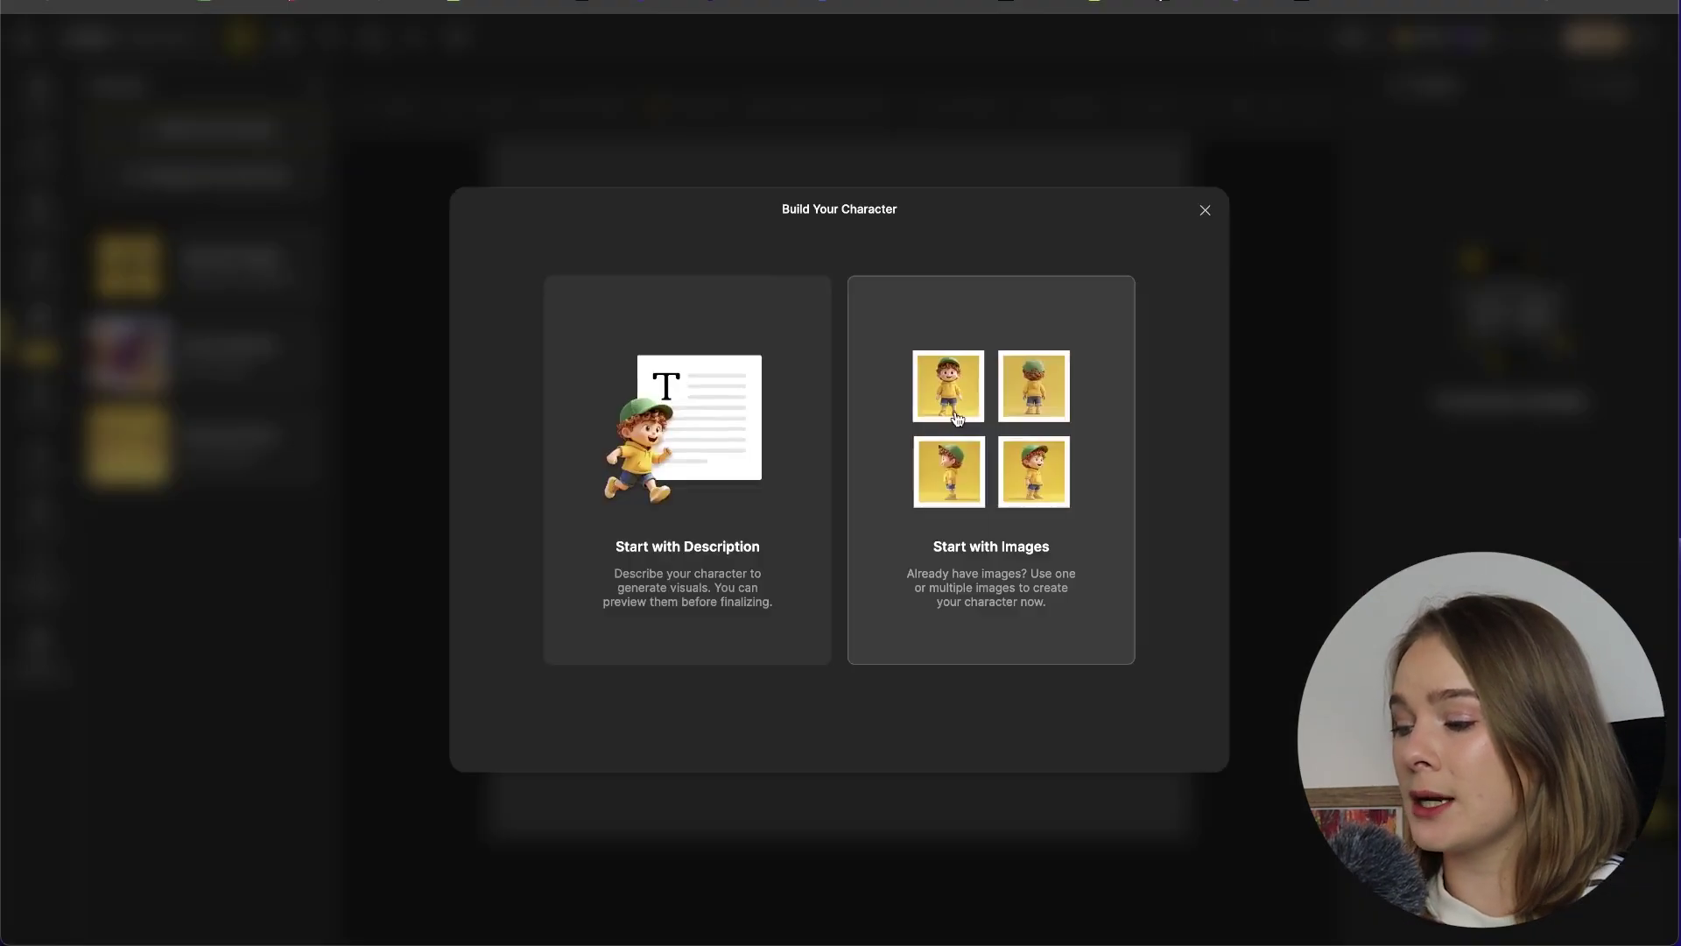
{"action": "left_click", "coordinate": [998, 530]}
{"action": "left_click", "coordinate": [800, 295]}
{"action": "type", "text": "Artist"}
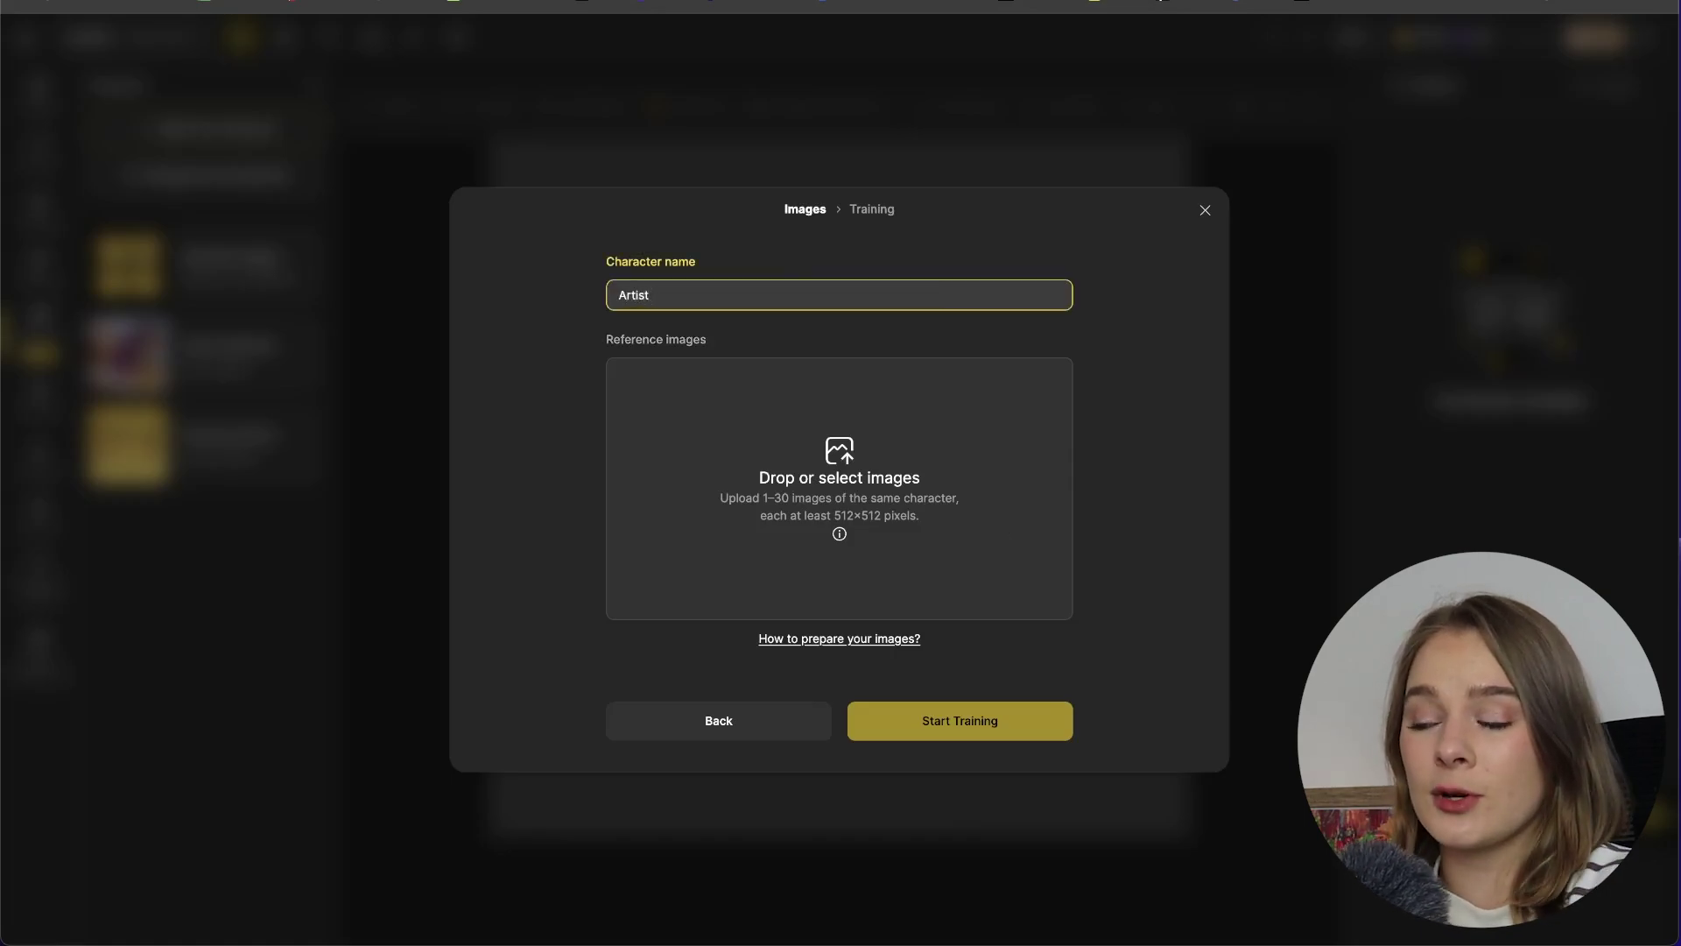
- Upload three reference photos of the woman and start training Artist
{"action": "left_click", "coordinate": [855, 374]}
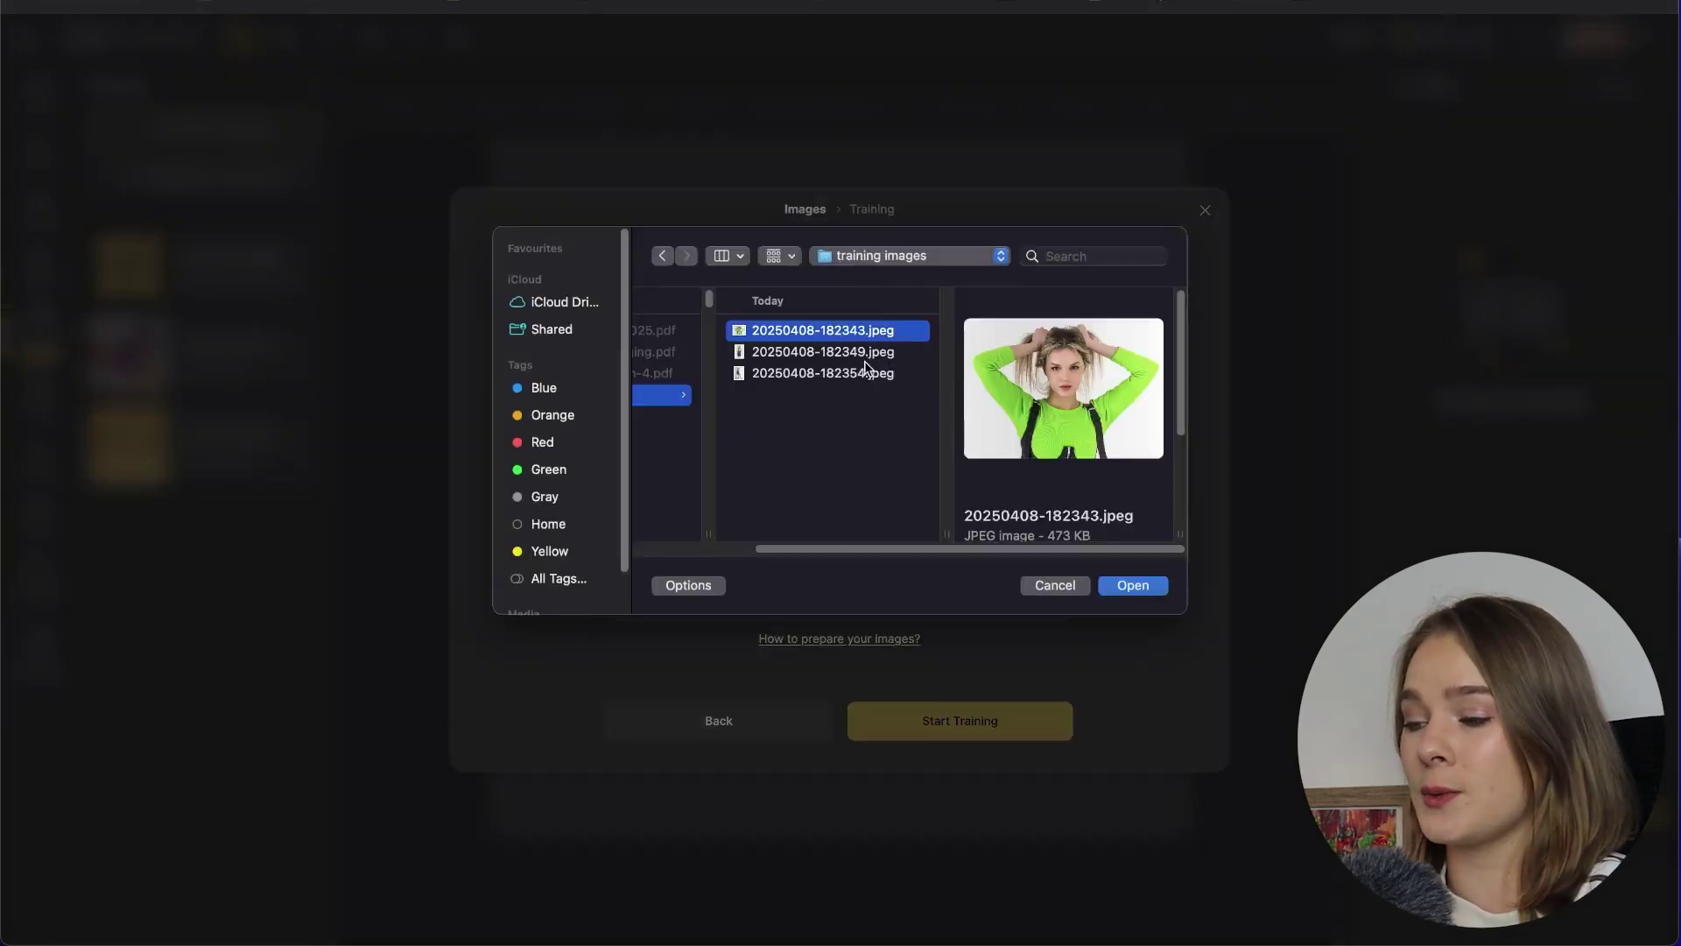
{"action": "left_click", "coordinate": [854, 355], "text": "shift"}
{"action": "left_click", "coordinate": [854, 375], "text": "shift"}
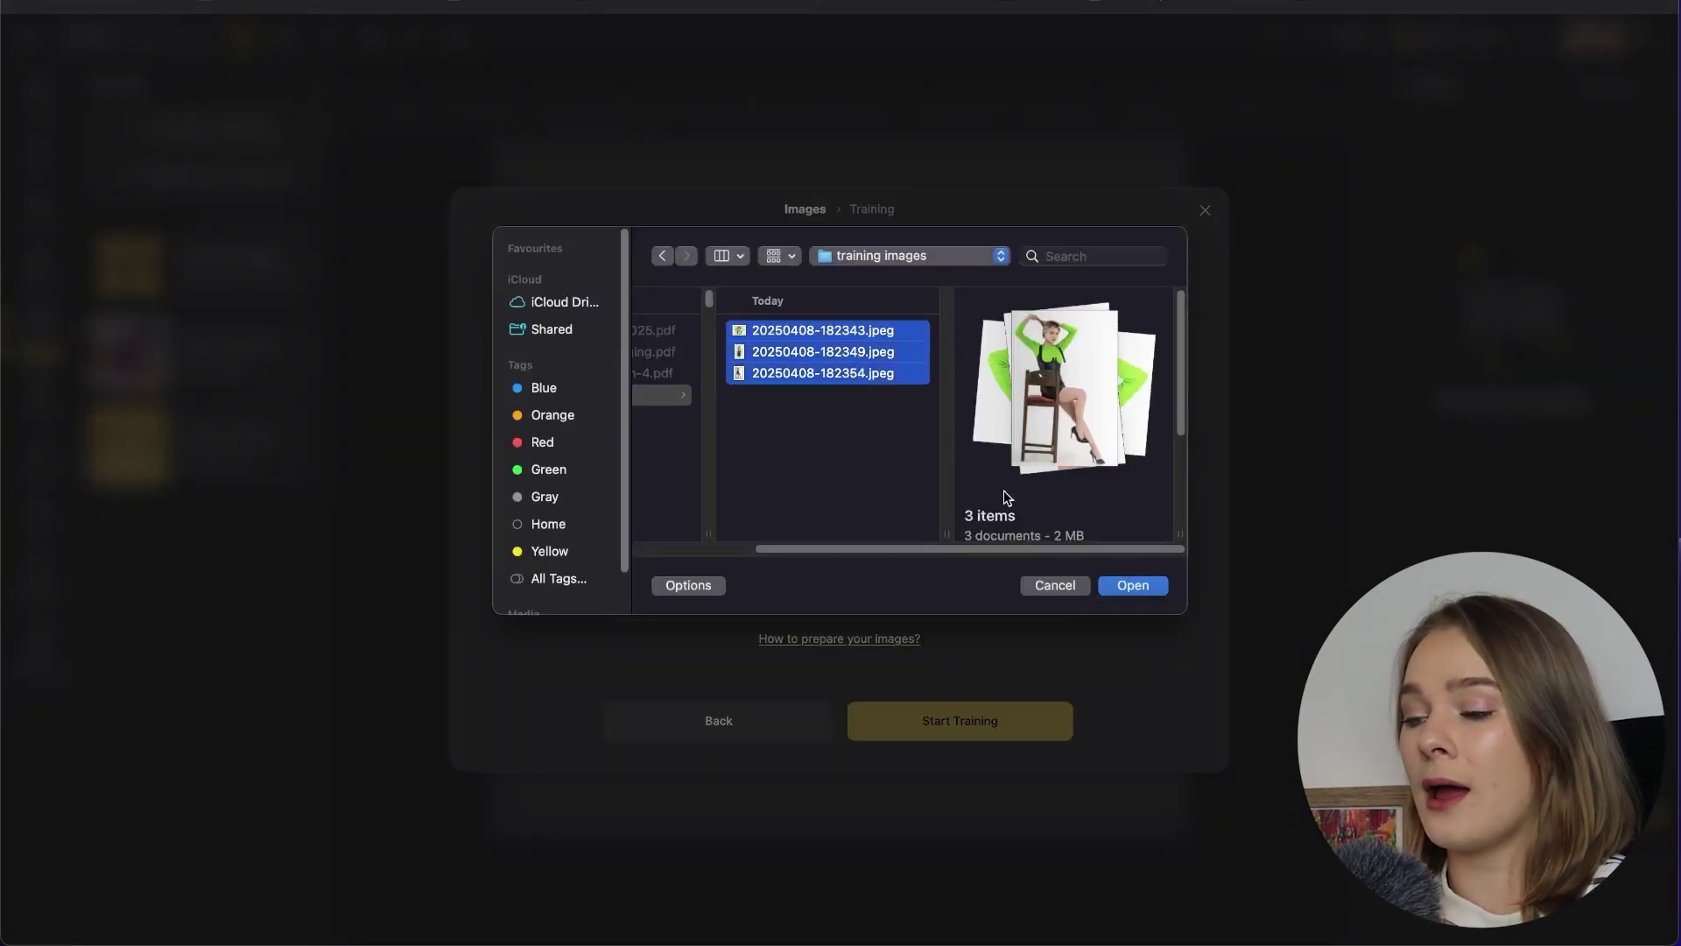
{"action": "left_click", "coordinate": [1127, 587]}
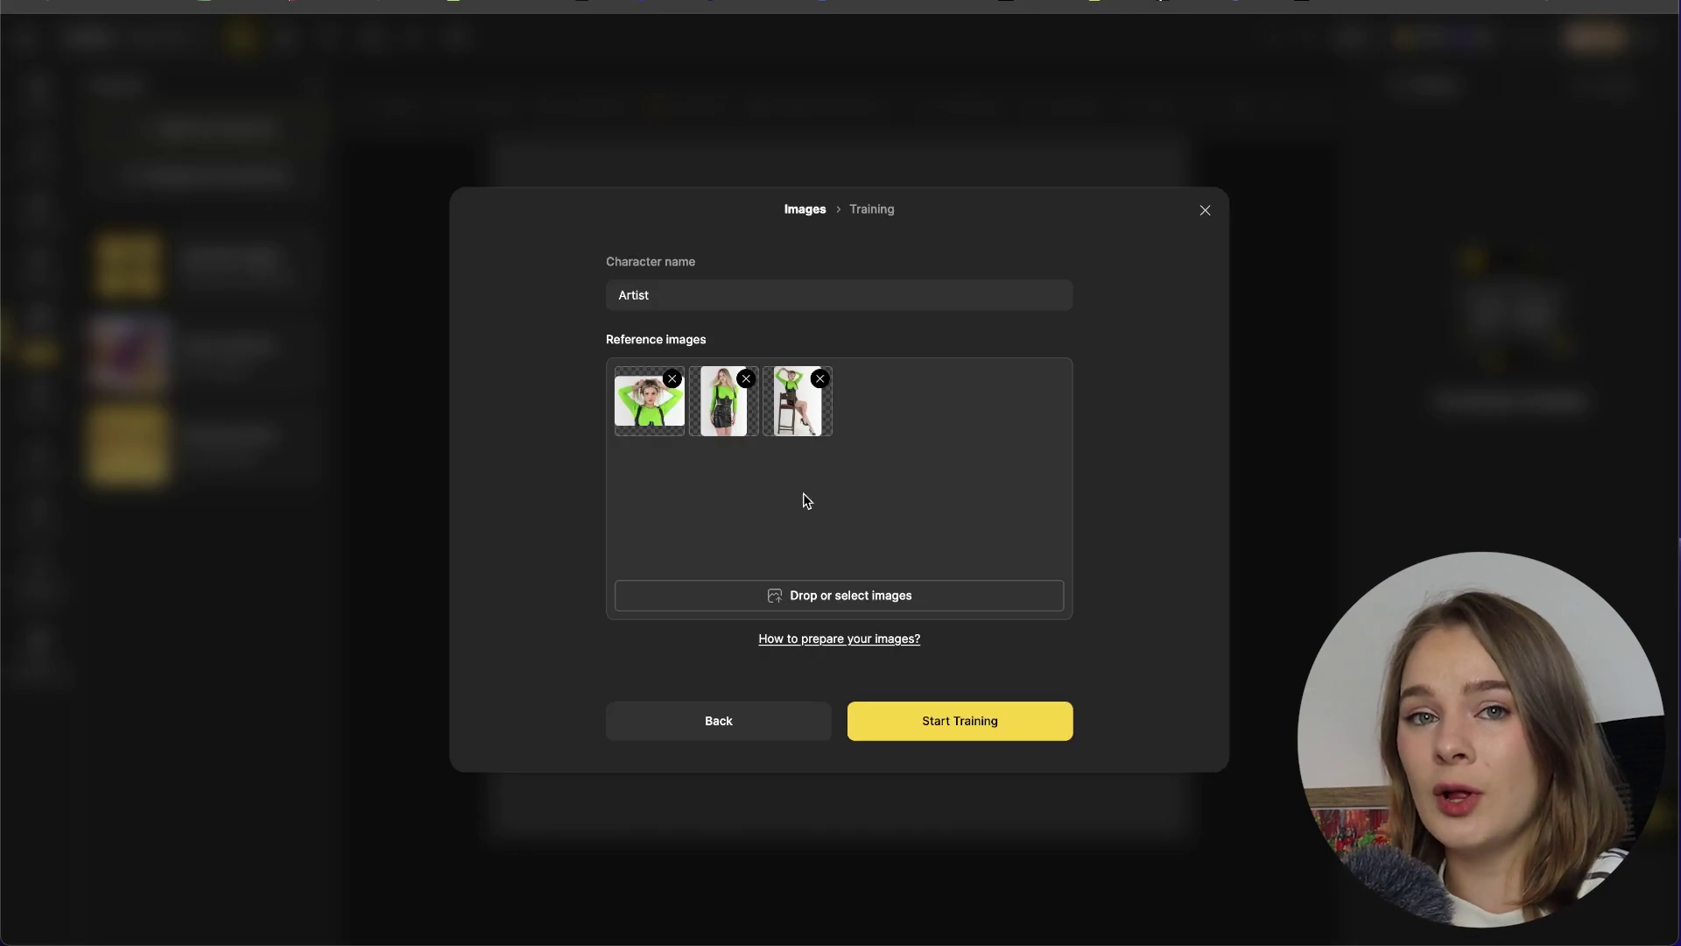
{"action": "left_click", "coordinate": [932, 730]}
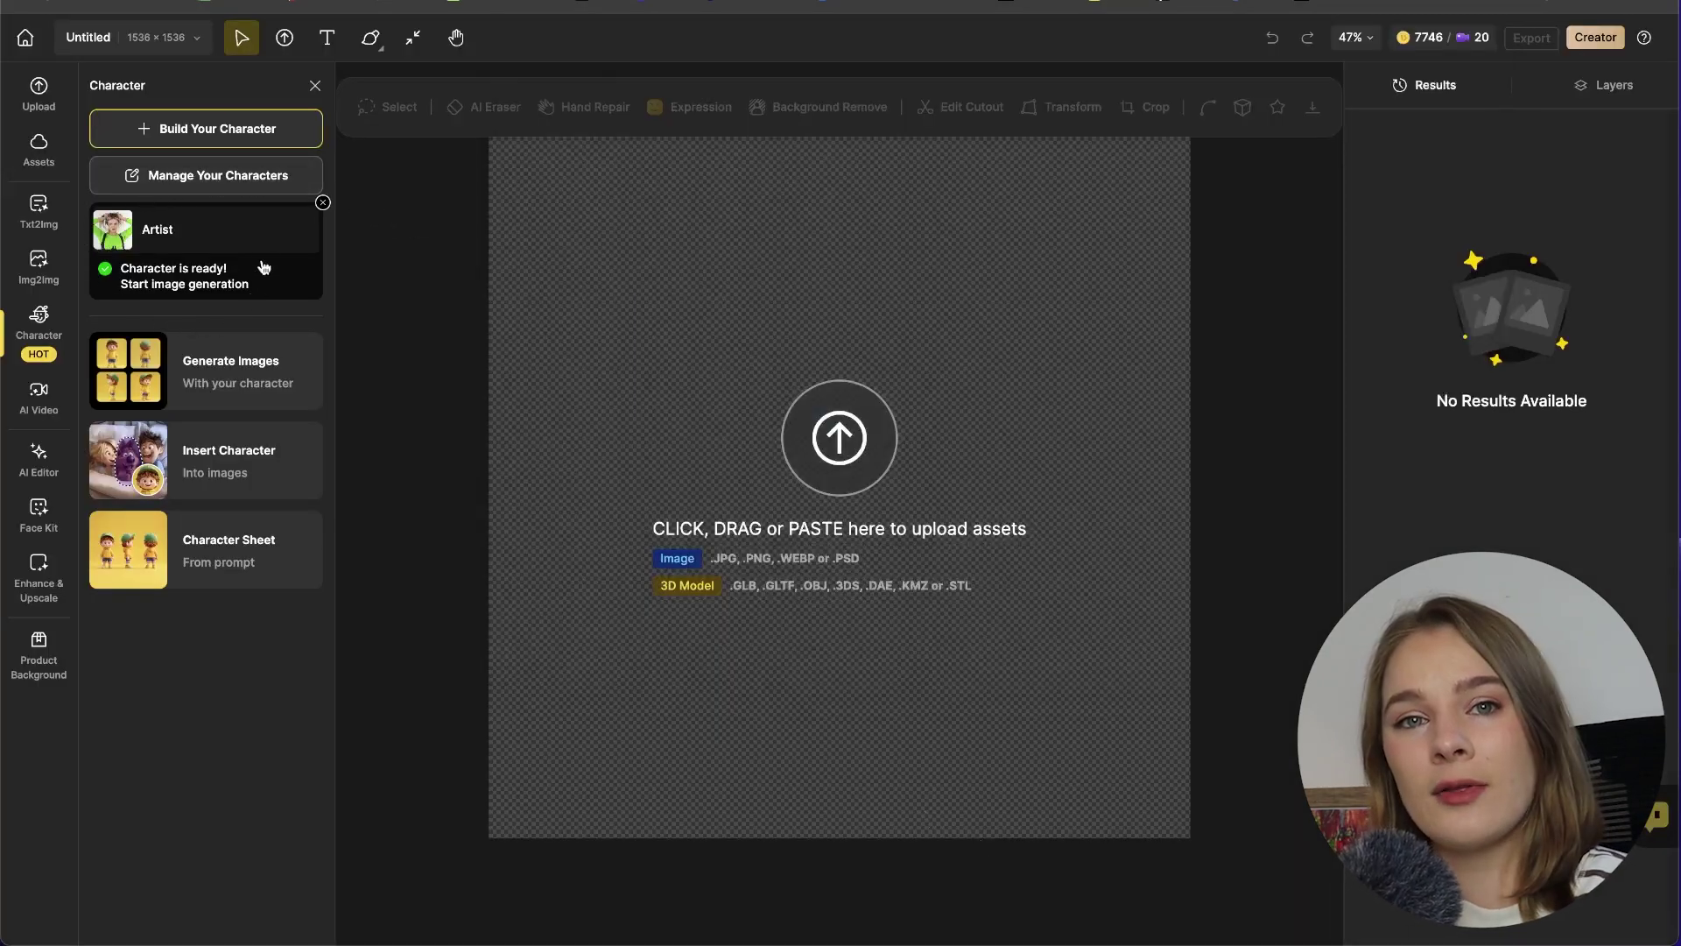
- Choose Artist and describe her admiring canvas artworks on the walls of a Louvre gallery
{"action": "left_click", "coordinate": [228, 251]}
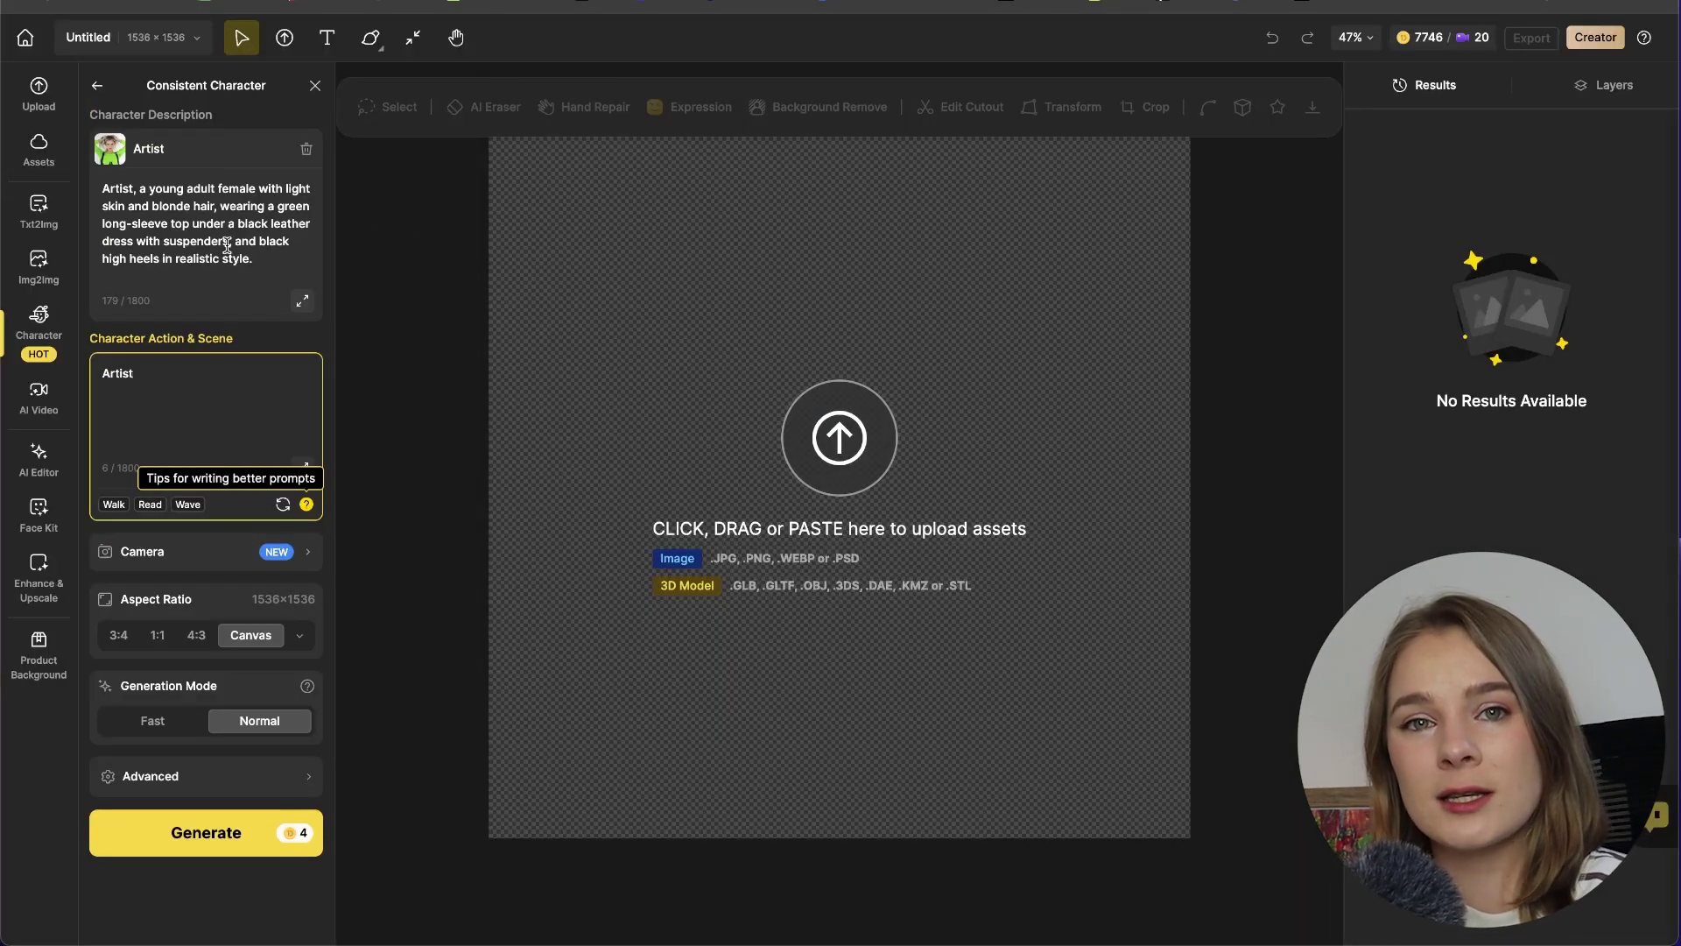
{"action": "left_click", "coordinate": [196, 374]}
{"action": "type", "text": "is in an art gallery museum admiring the canvas artworks on the"}
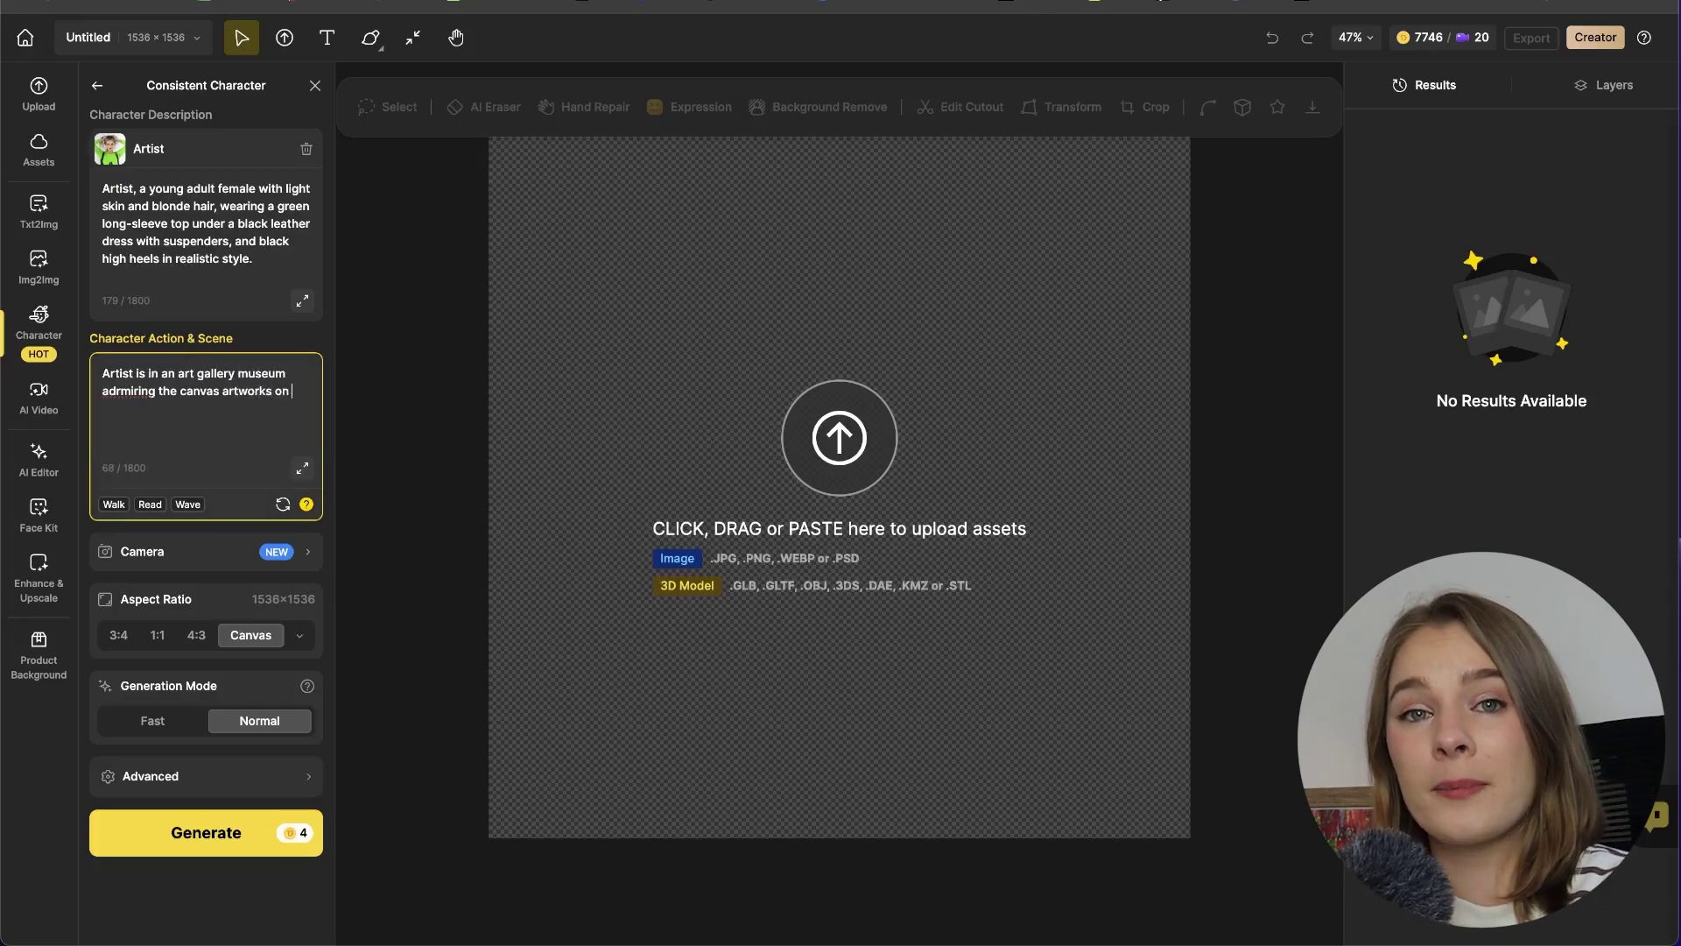
{"action": "right_click", "coordinate": [142, 399]}
{"action": "key", "text": "Escape"}
{"action": "type", "text": "walls in the Louvre"}
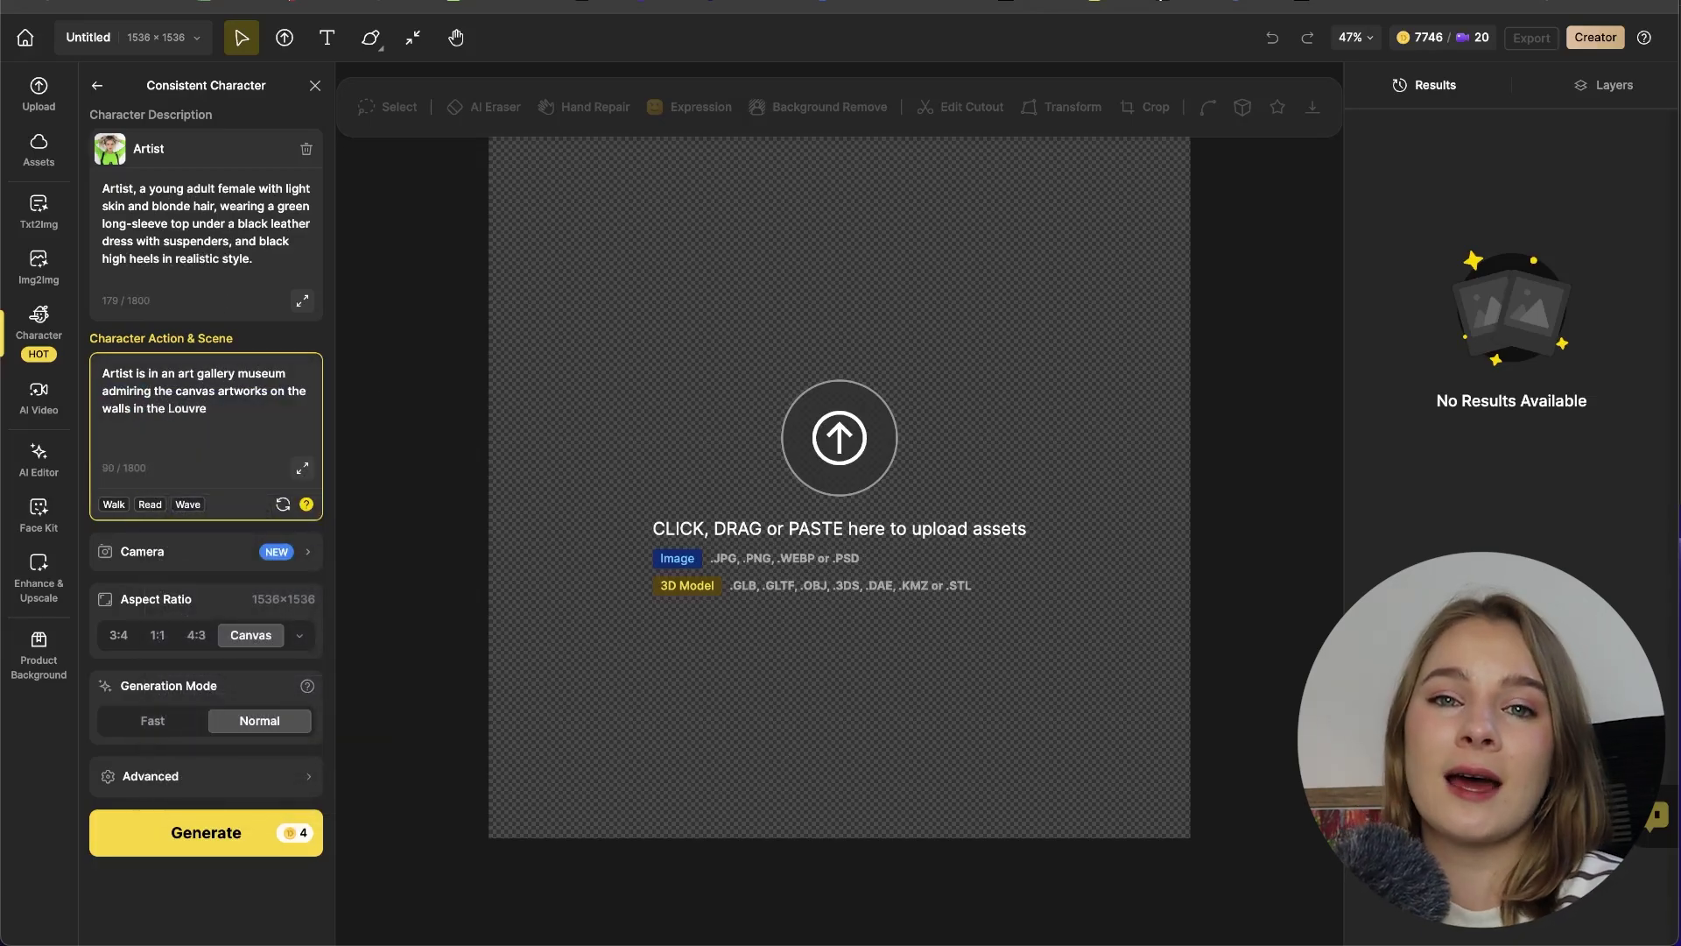
- Generate the gallery images in Fast mode
{"action": "left_click", "coordinate": [152, 719]}
{"action": "left_click", "coordinate": [195, 832]}
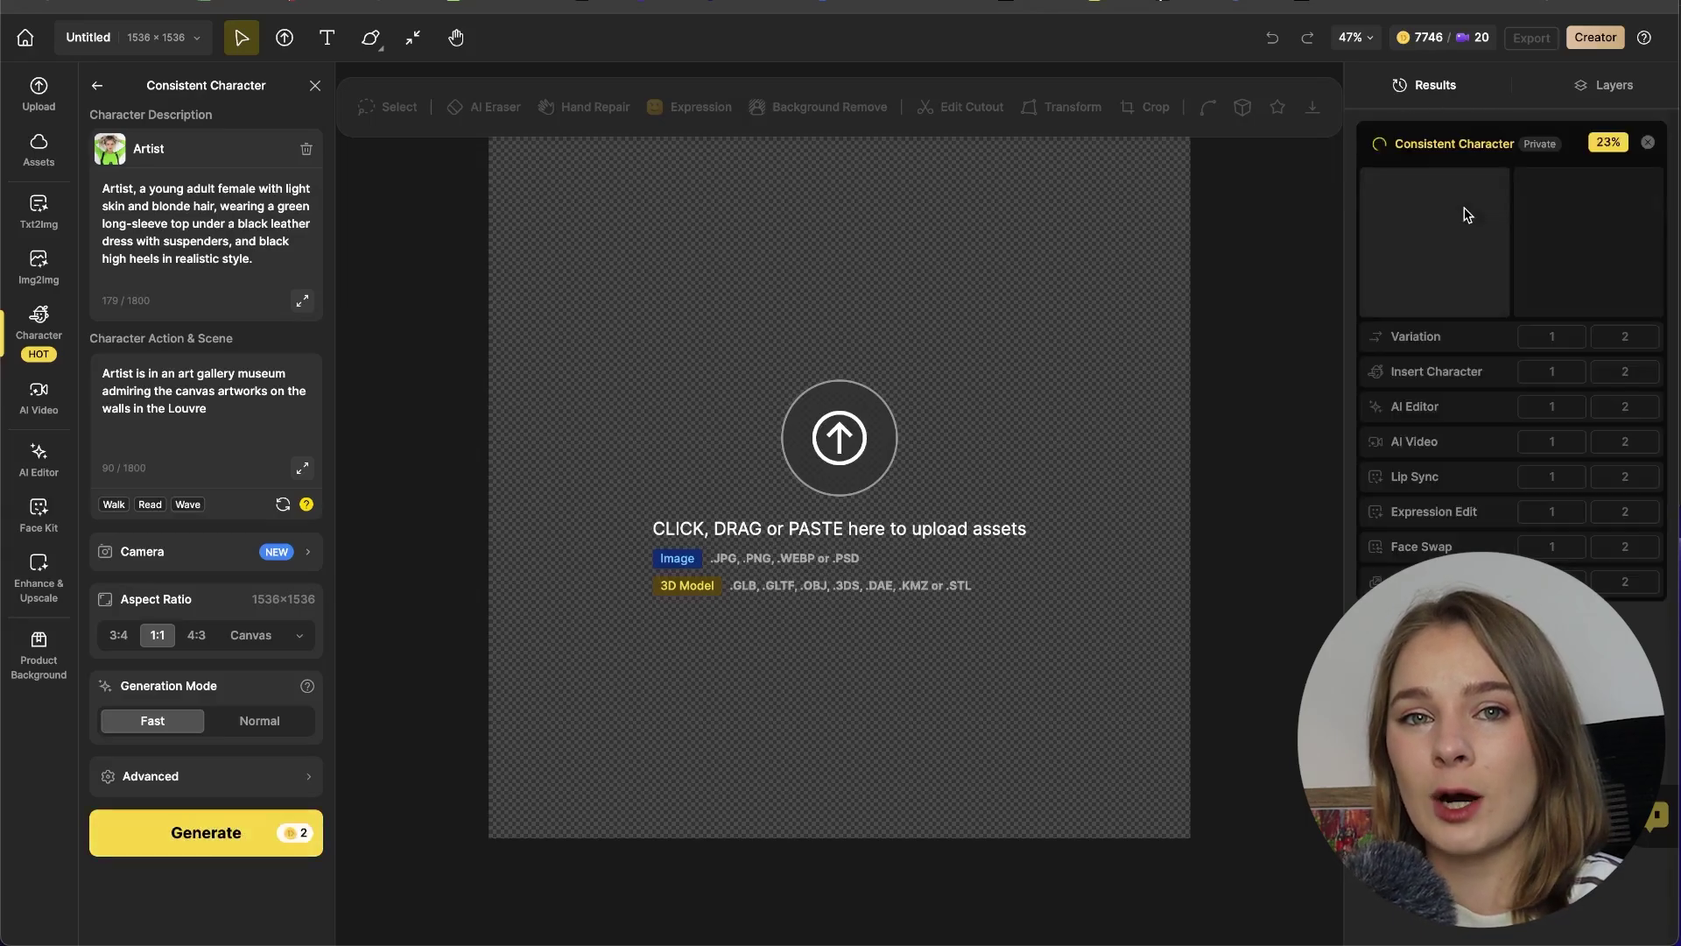
{"action": "mouse_move", "coordinate": [1457, 263]}
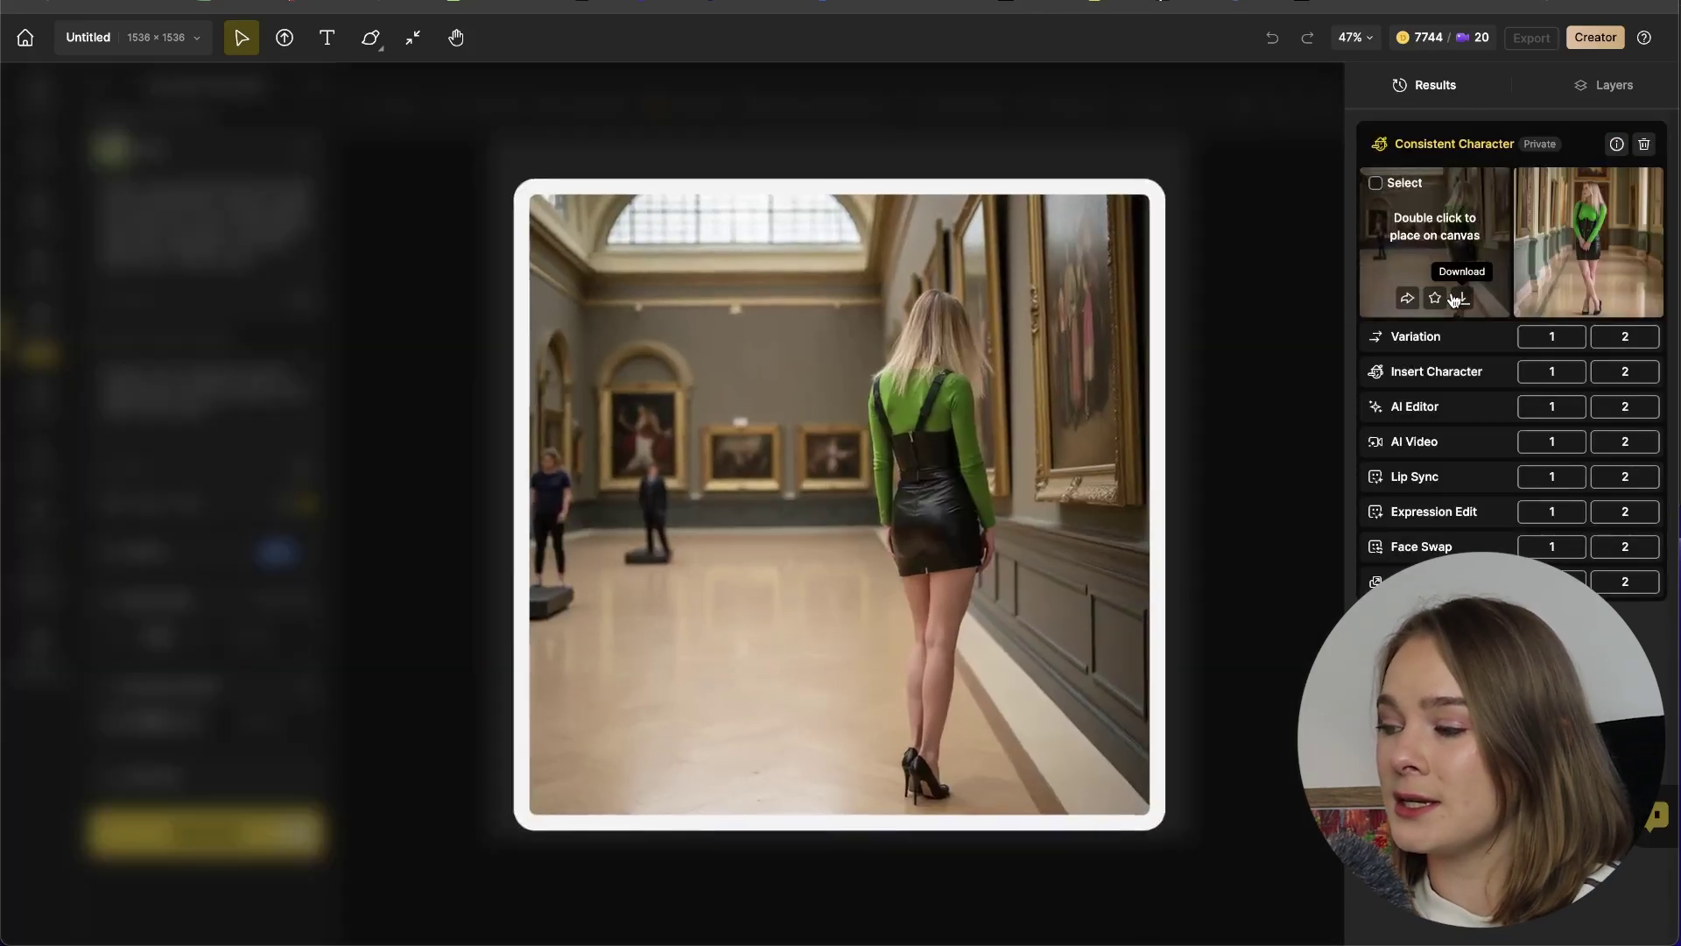
{"action": "mouse_move", "coordinate": [1590, 248]}
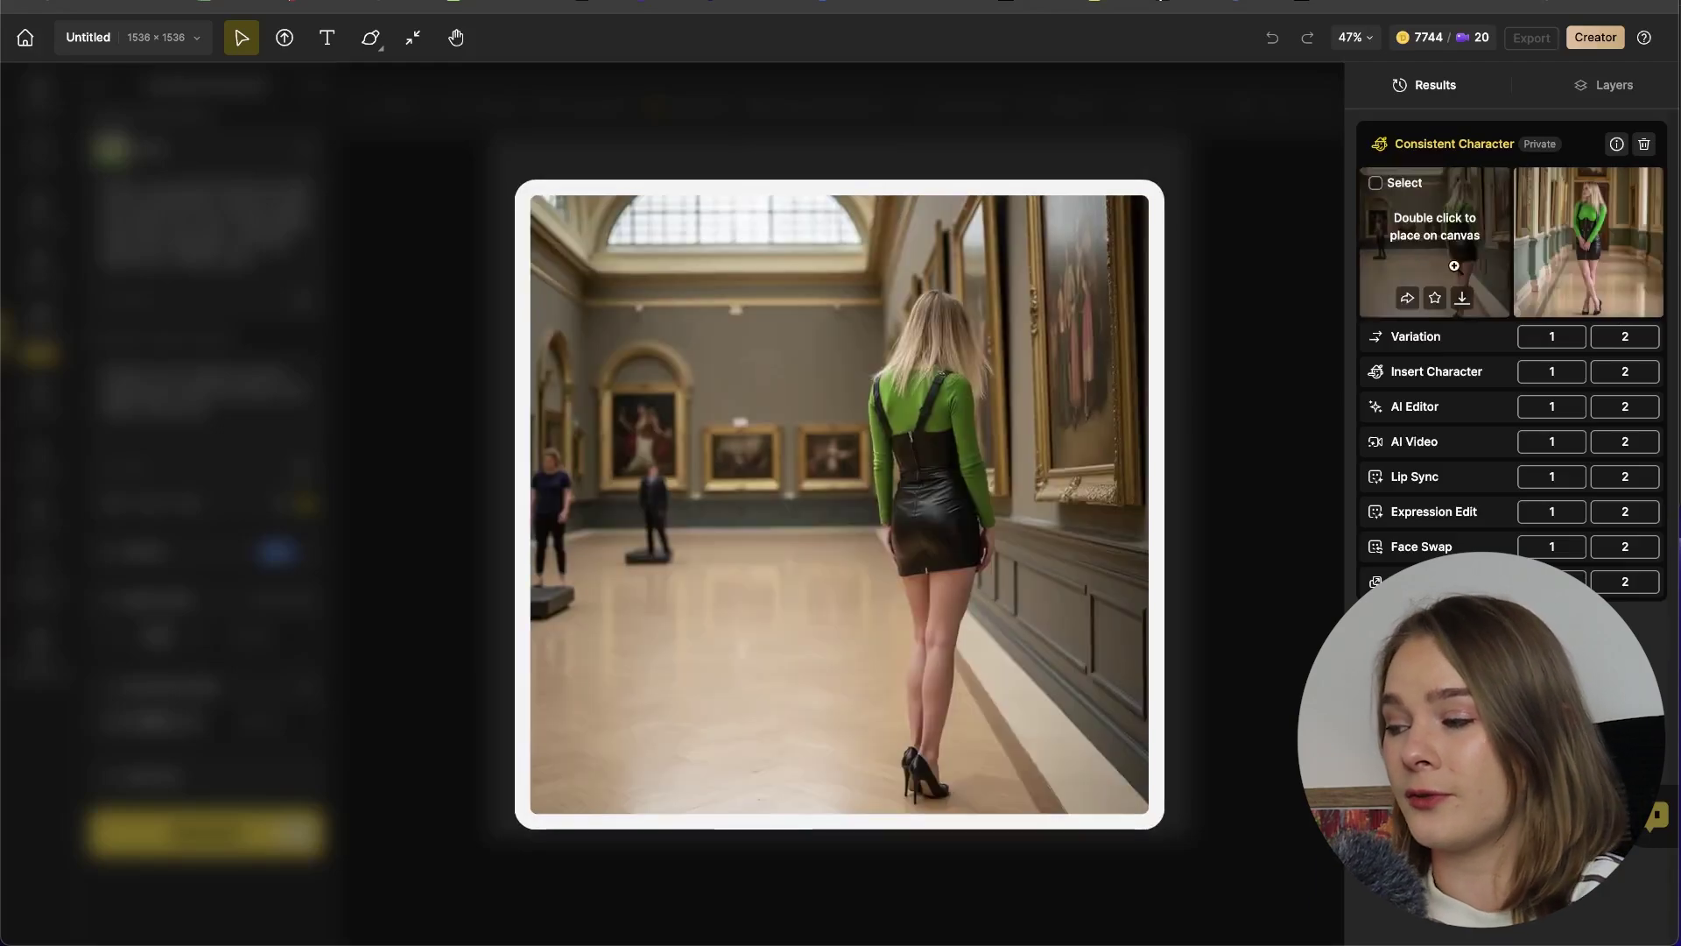
- Replace the prompt with Artist enjoying coffee on a Paris café terrace, generate, and preview both results
{"action": "triple_click", "coordinate": [206, 386]}
{"action": "type", "text": "Artist is at a cute "}
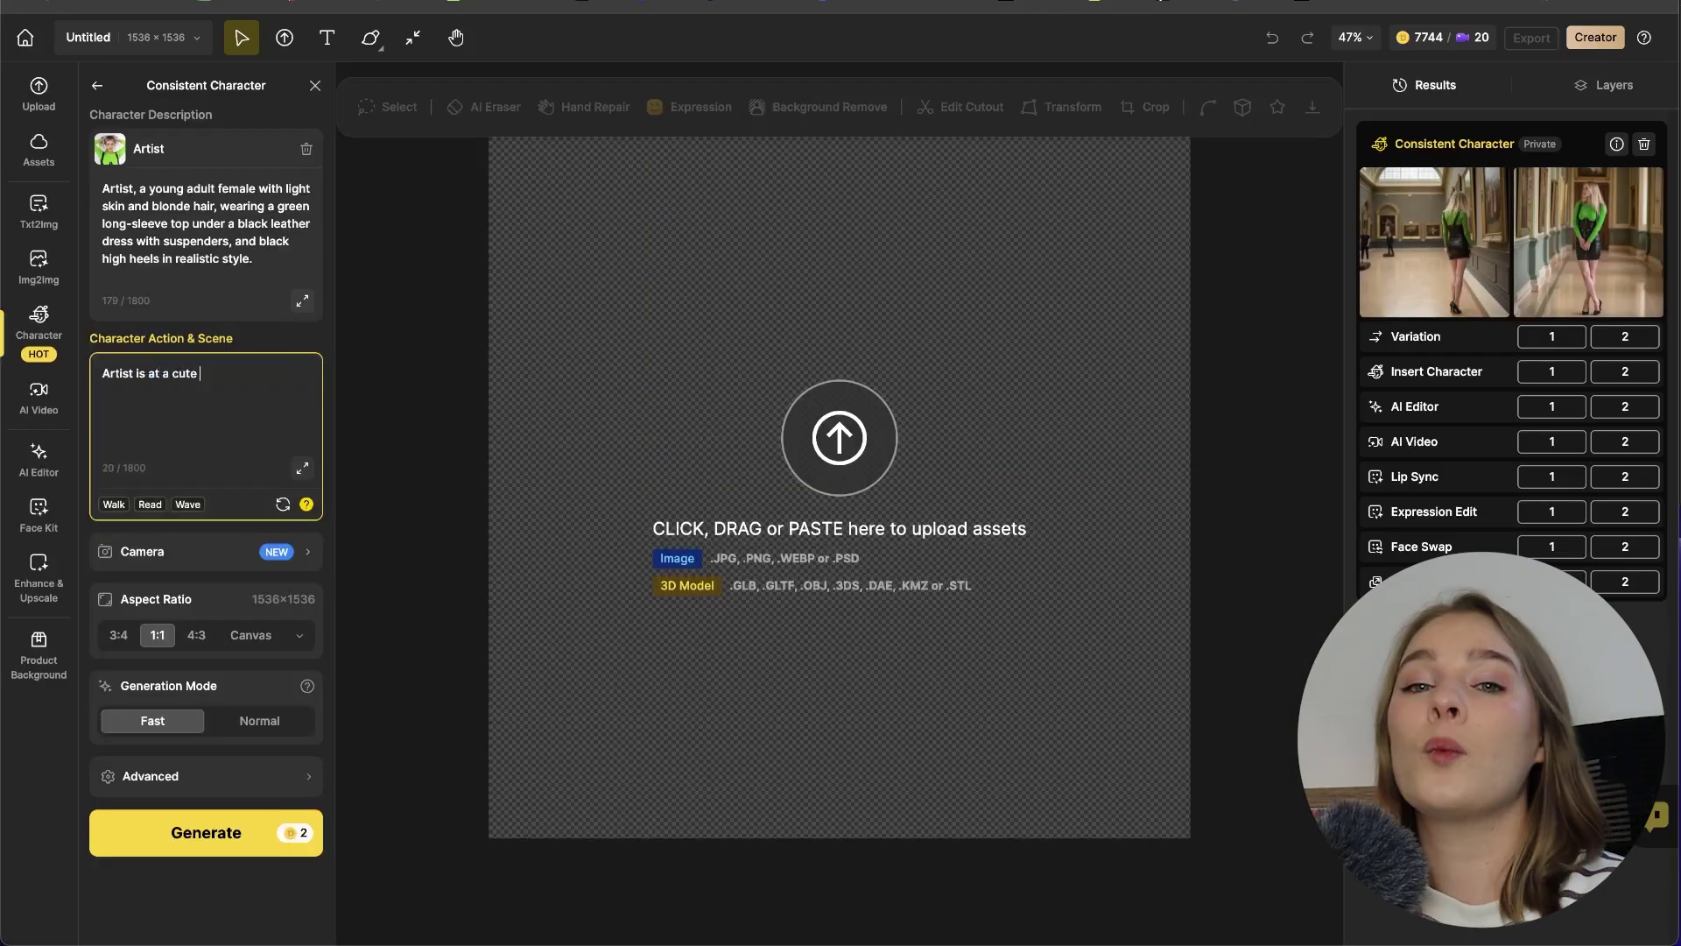
{"action": "type", "text": "french cafe in Paris enjoying a cup of coffee on the terrace outdoors"}
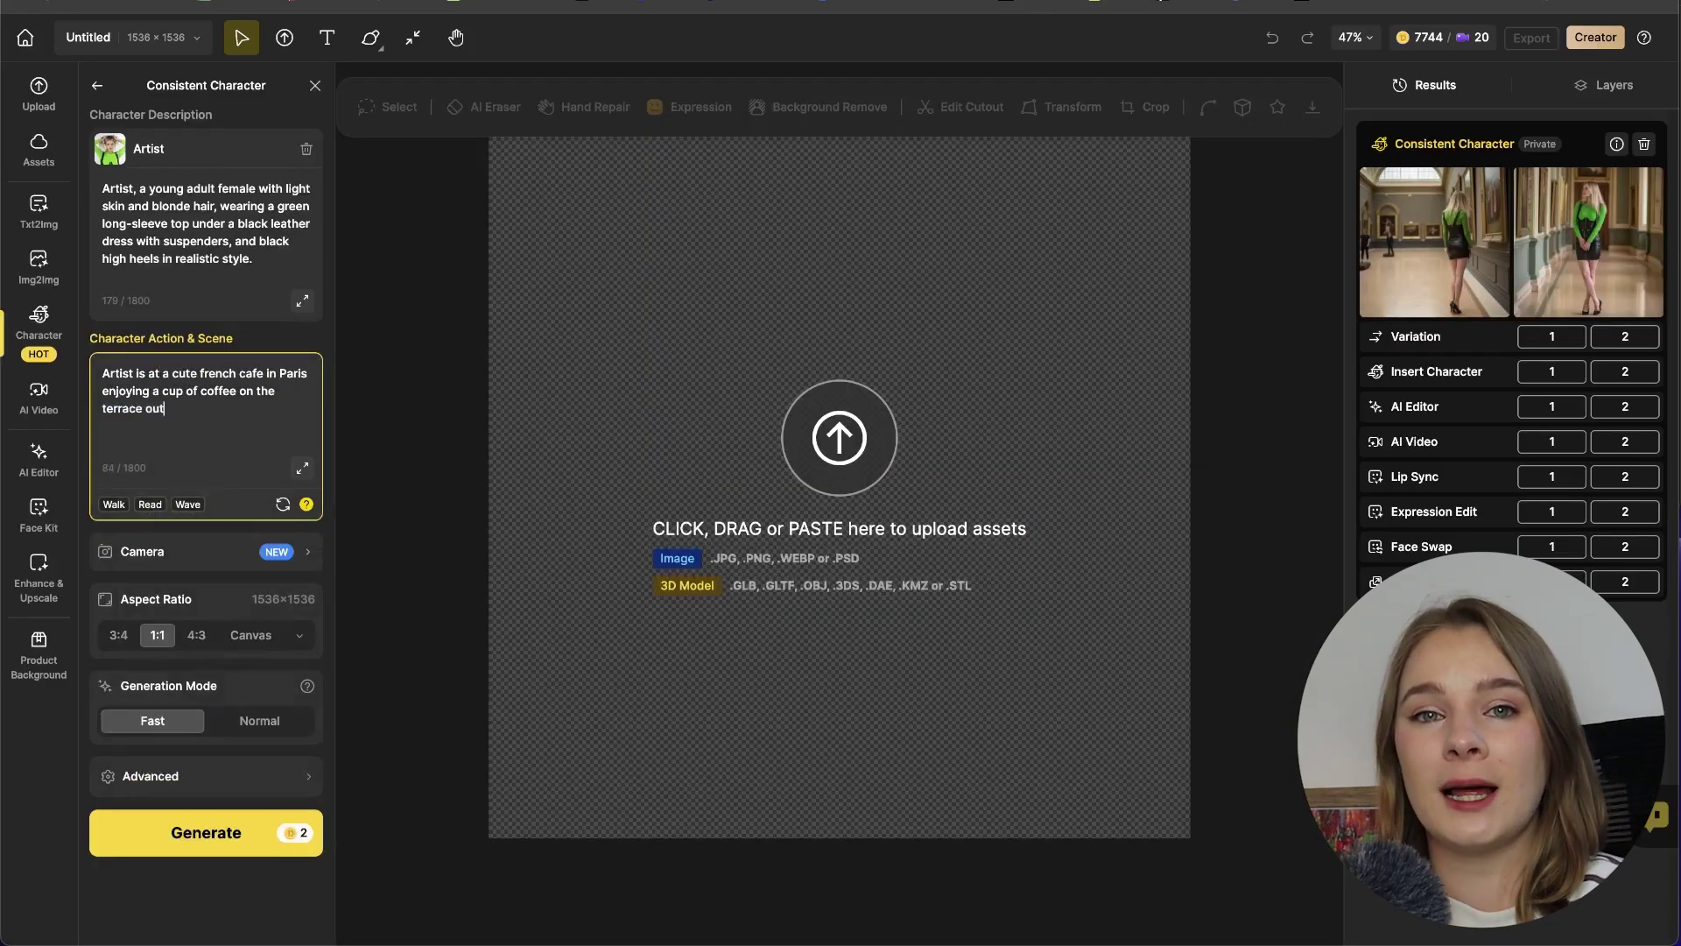
{"action": "left_click", "coordinate": [202, 833]}
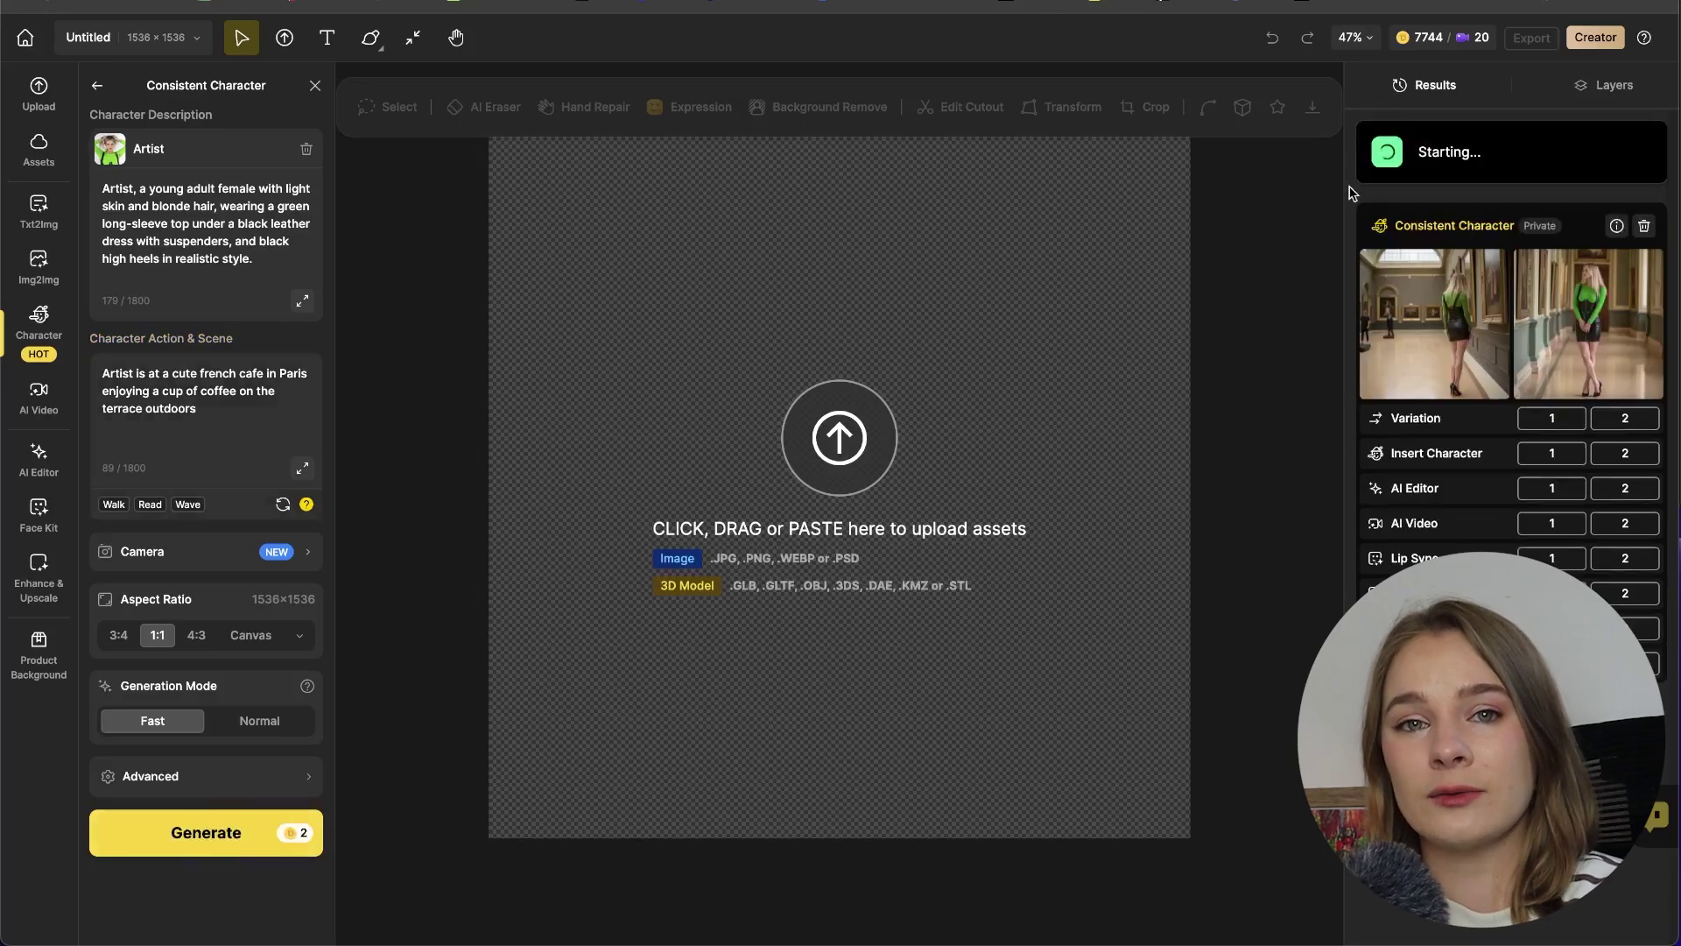
{"action": "left_click", "coordinate": [1441, 212]}
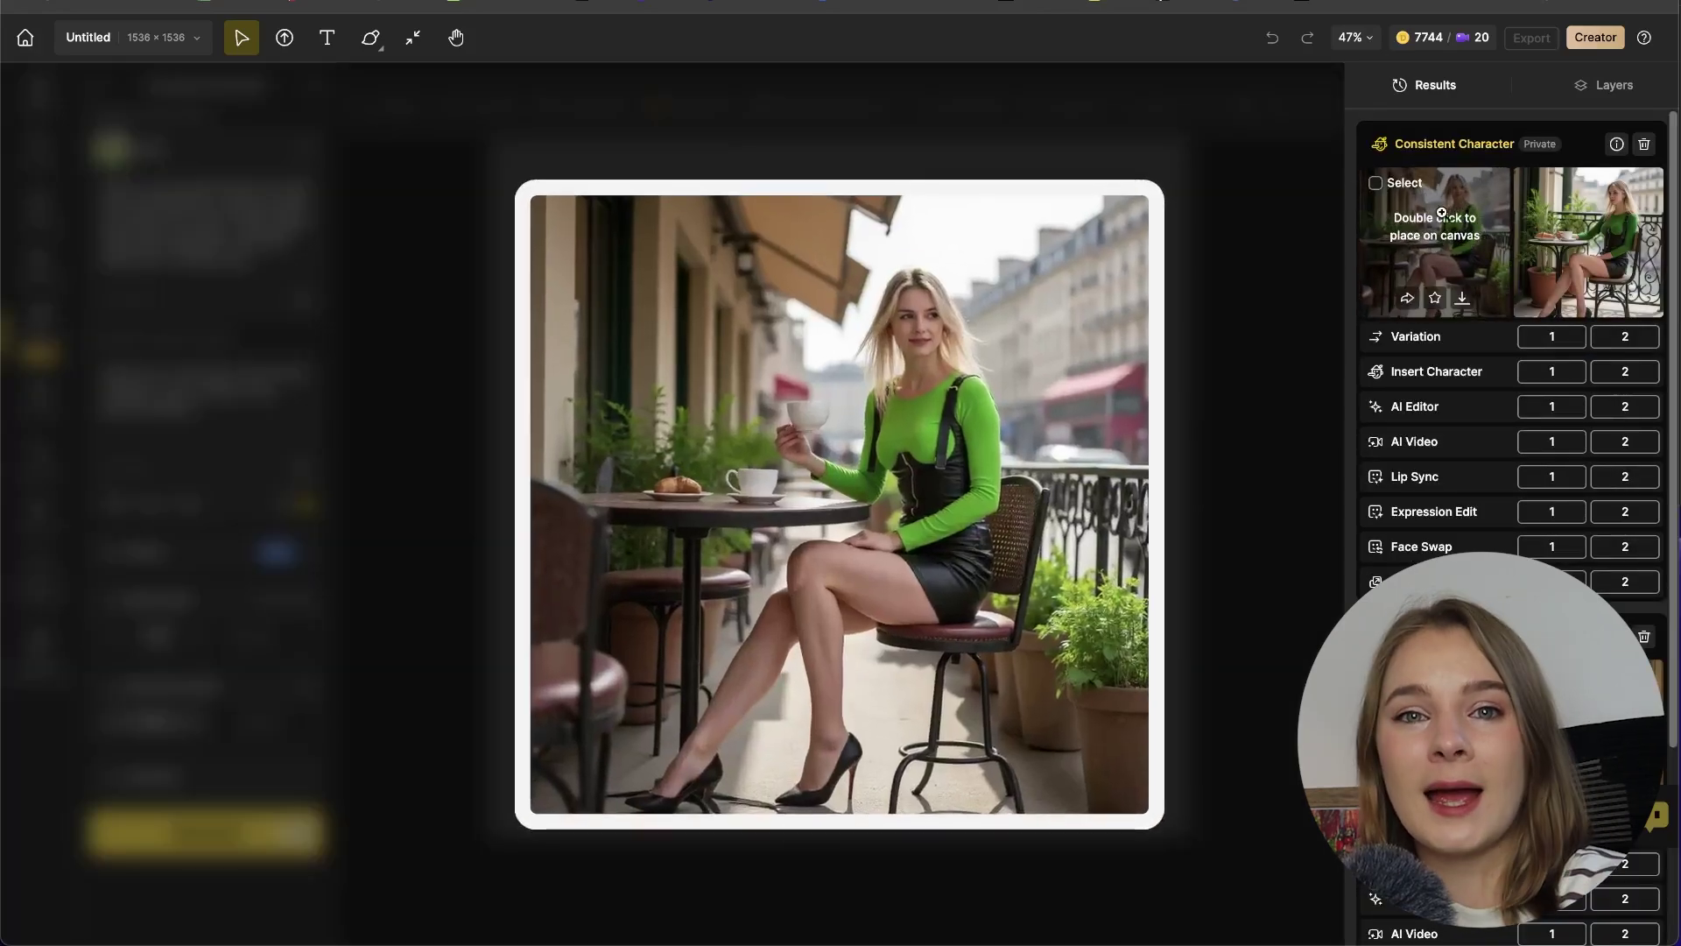
{"action": "left_click", "coordinate": [1590, 206]}
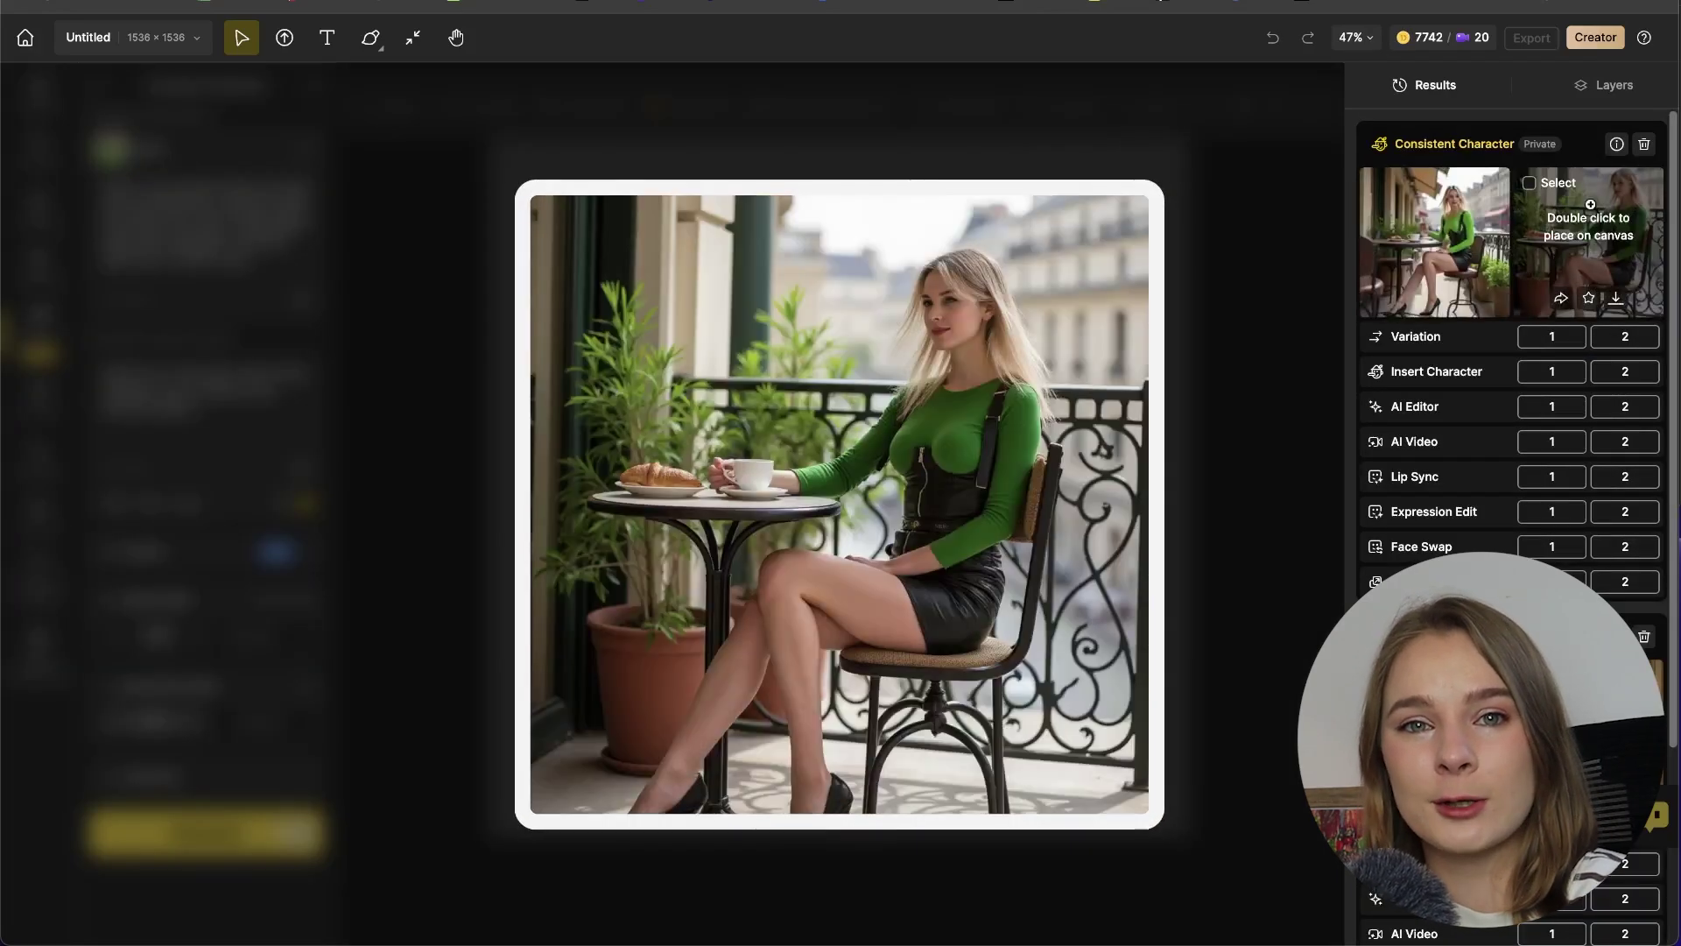